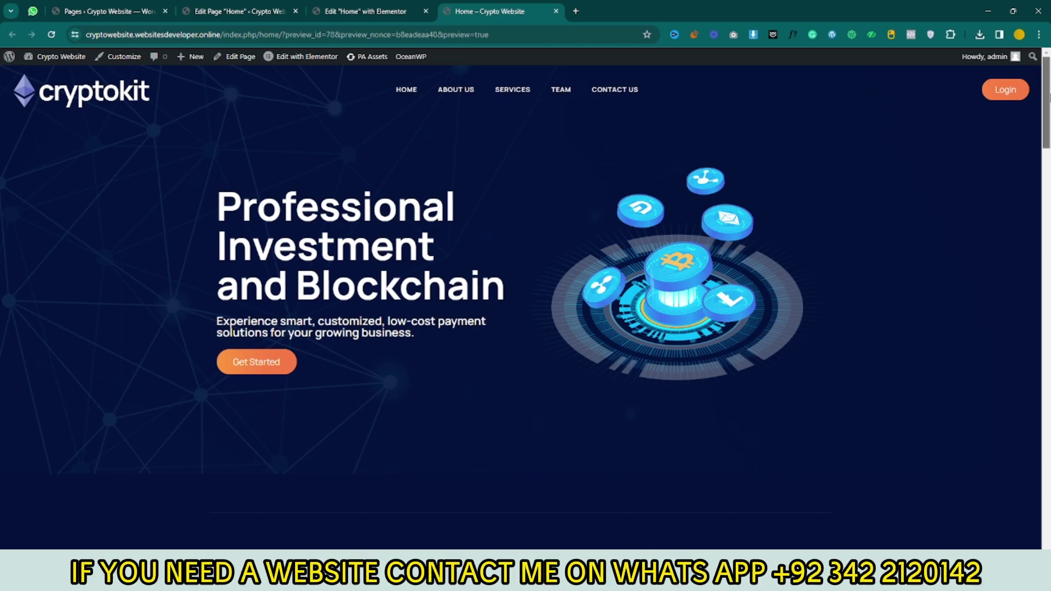
- Examine the finished crypto home page preview from the hero section through the lower sections
{"action": "left_click_drag", "start_coordinate": [1049, 64], "coordinate": [1048, 99]}
{"action": "left_click_drag", "start_coordinate": [1049, 61], "coordinate": [1048, 452]}
{"action": "left_click_drag", "start_coordinate": [1048, 493], "coordinate": [1049, 99]}
{"action": "left_click_drag", "start_coordinate": [1048, 61], "coordinate": [1048, 186]}
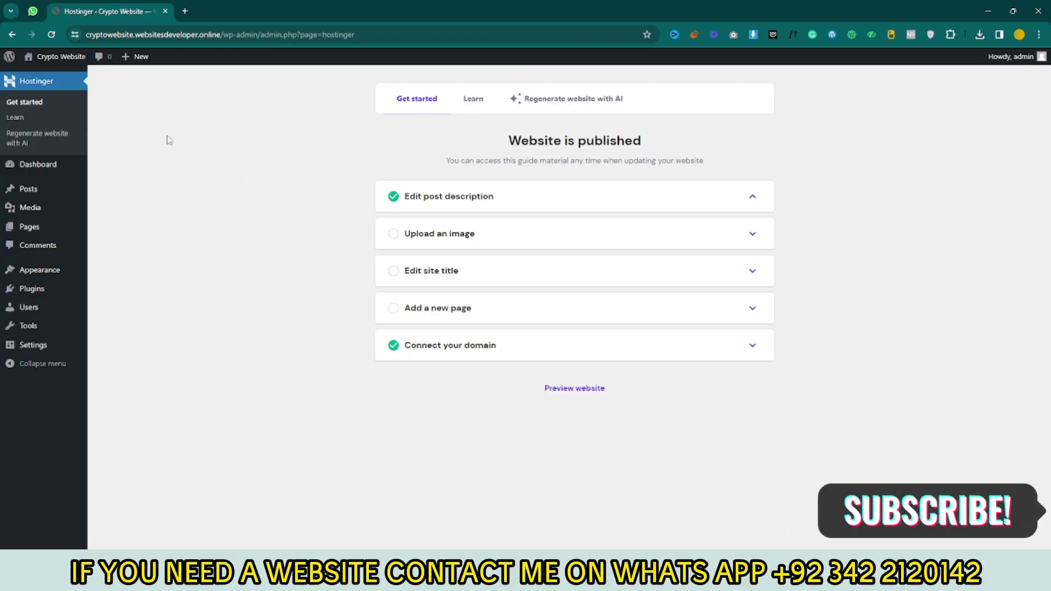
- Install the OceanWP theme from the popular WordPress themes and activate it
{"action": "mouse_move", "coordinate": [55, 271]}
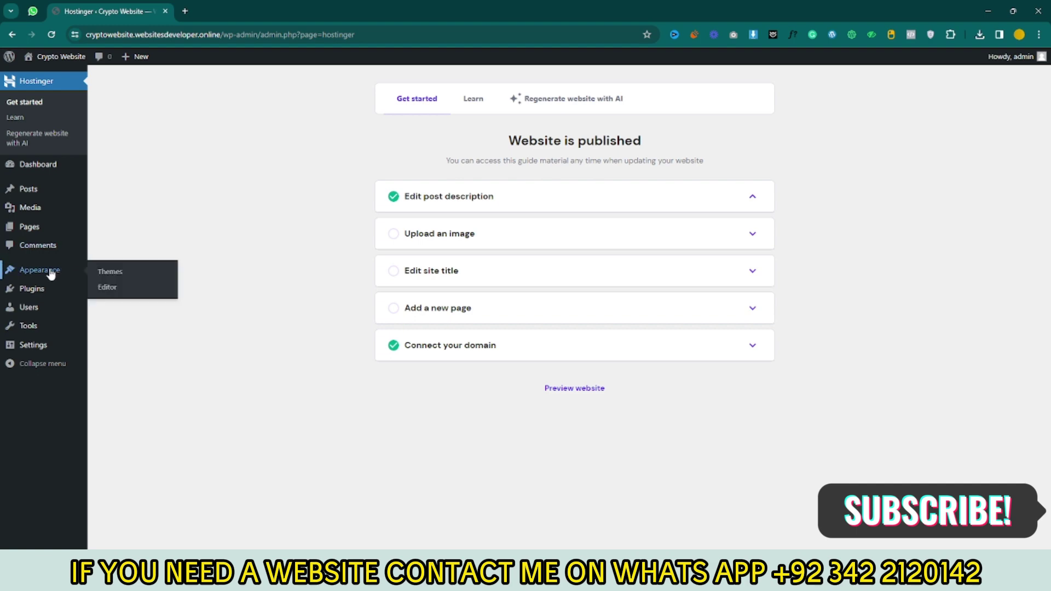
{"action": "left_click", "coordinate": [111, 274]}
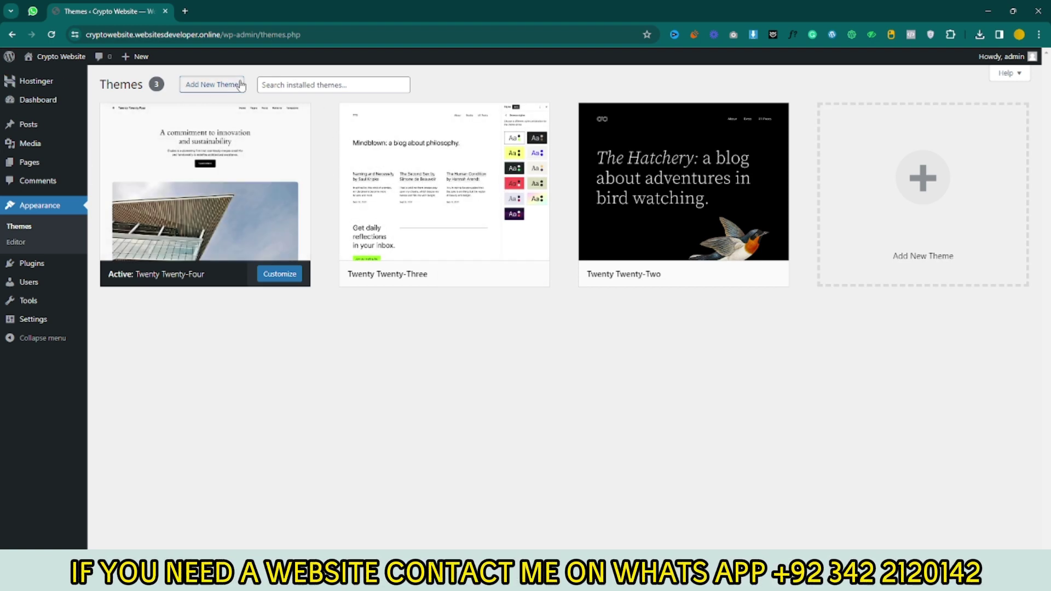
{"action": "left_click", "coordinate": [207, 87]}
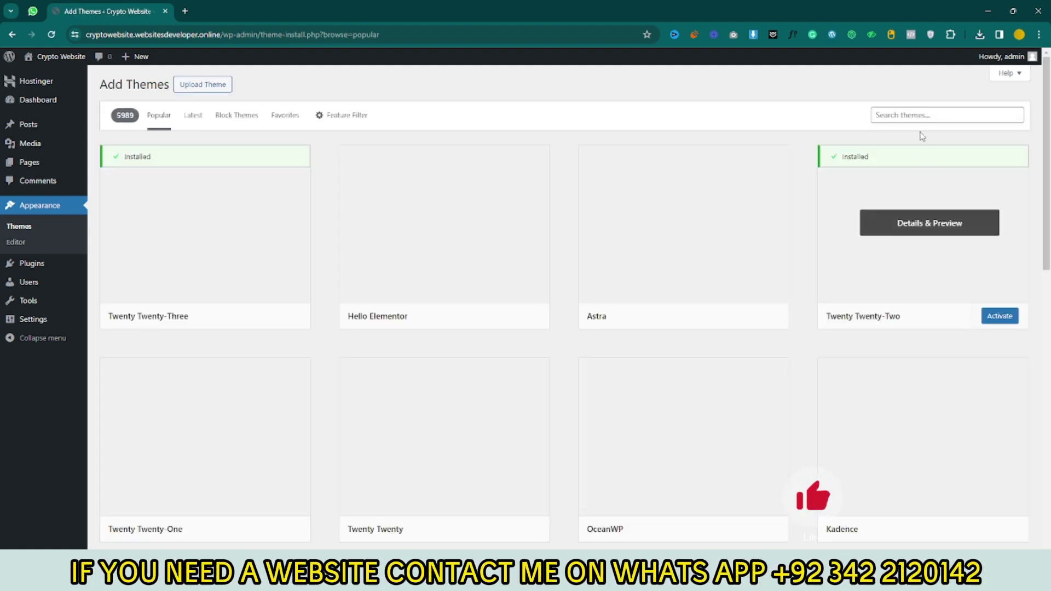
{"action": "scroll", "coordinate": [645, 382], "scroll_direction": "down", "scroll_amount": 2}
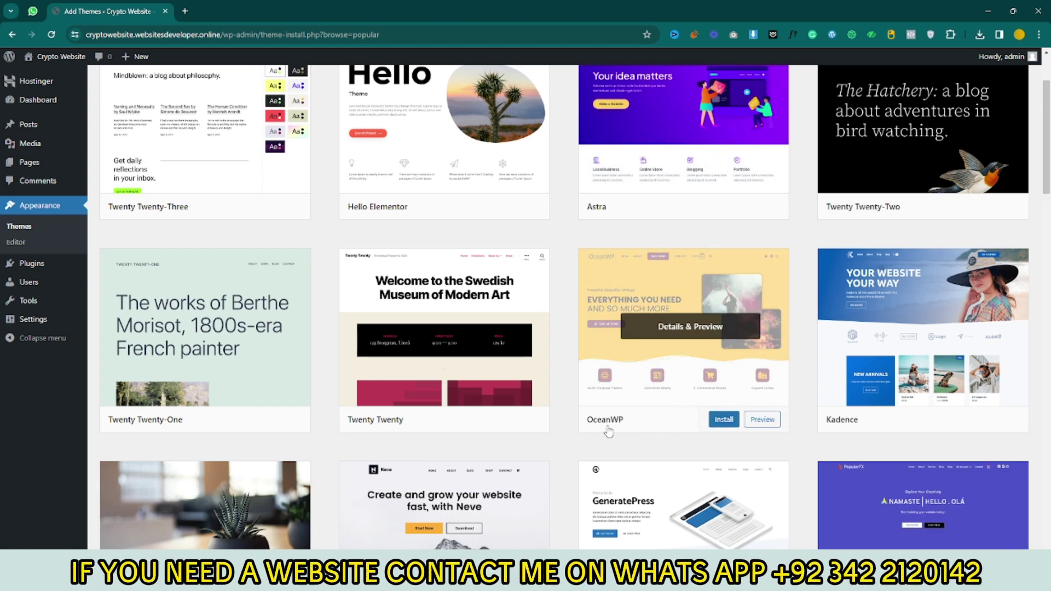
{"action": "left_click", "coordinate": [723, 420]}
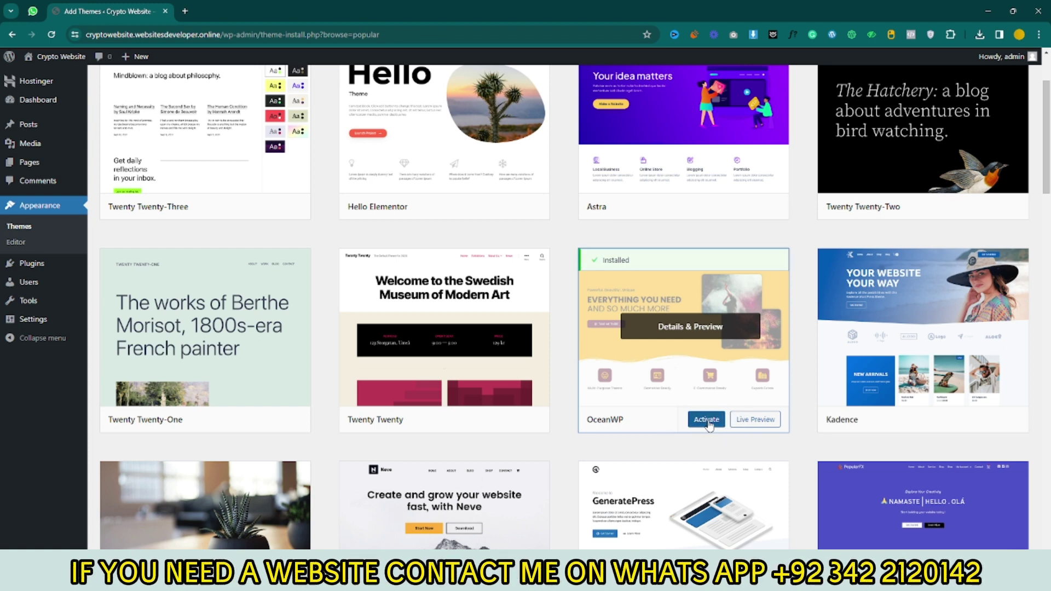
{"action": "left_click", "coordinate": [708, 421]}
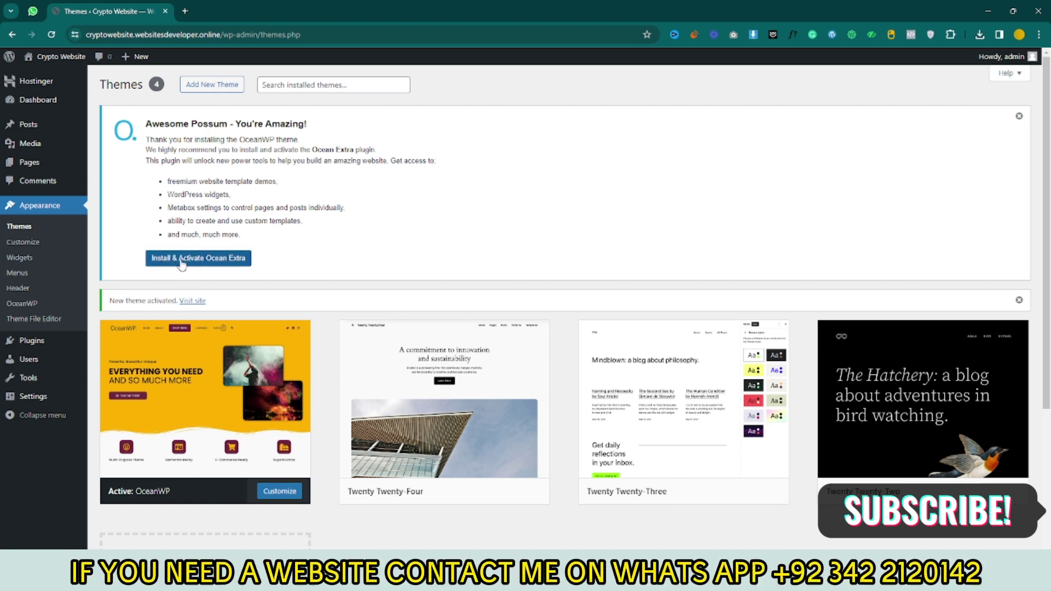
- Install and activate the recommended Ocean Extra plugin and accept the OceanWP notification opt-in
{"action": "left_click", "coordinate": [221, 264]}
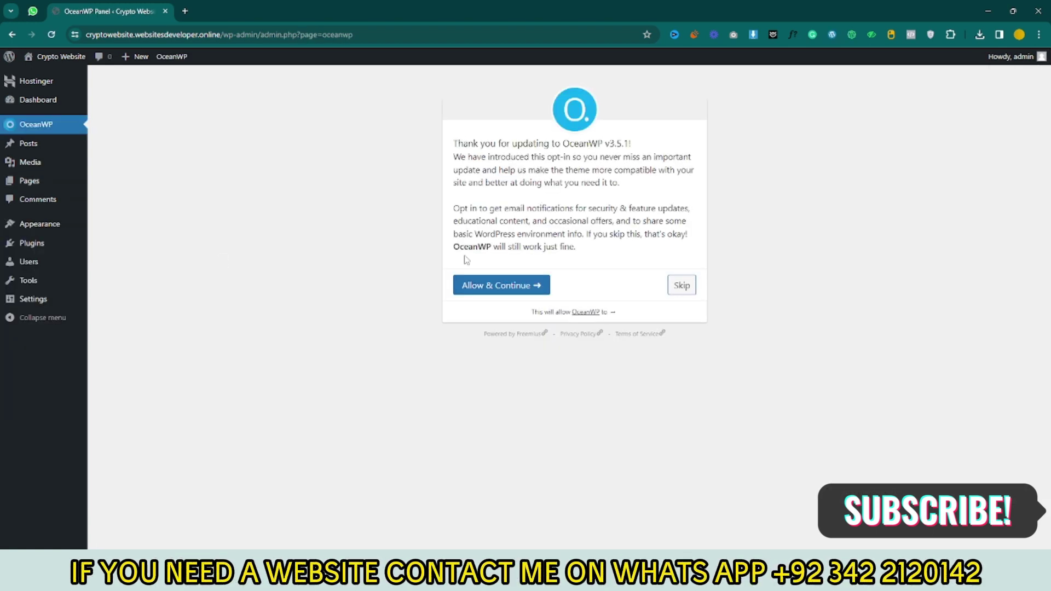
{"action": "left_click", "coordinate": [490, 292]}
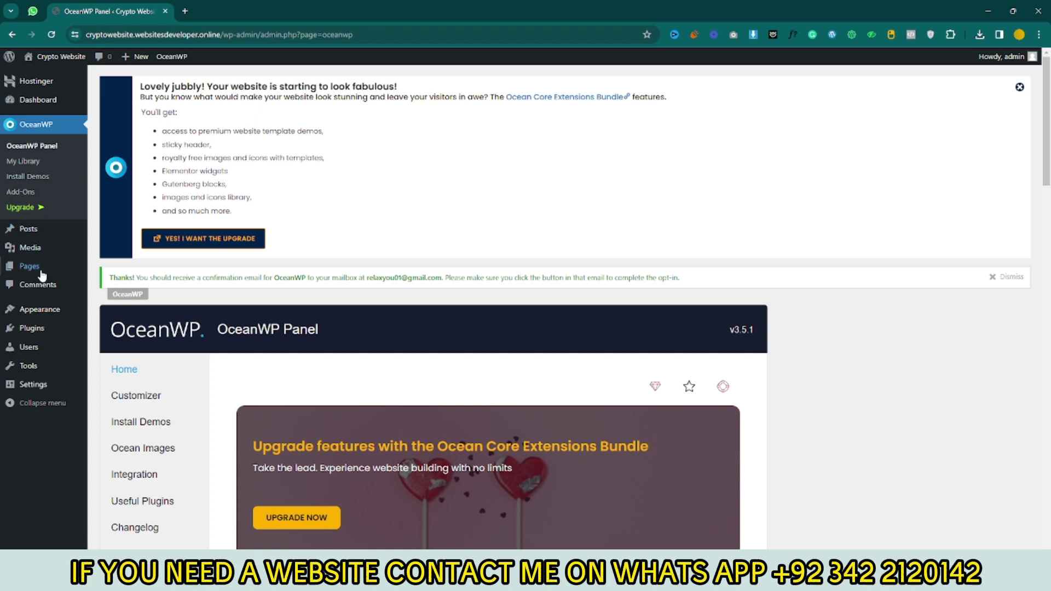
- Delete the unused themes Twenty Twenty-Four, Twenty Twenty-Three and Twenty Twenty-Two, confirming each deletion
{"action": "mouse_move", "coordinate": [59, 316]}
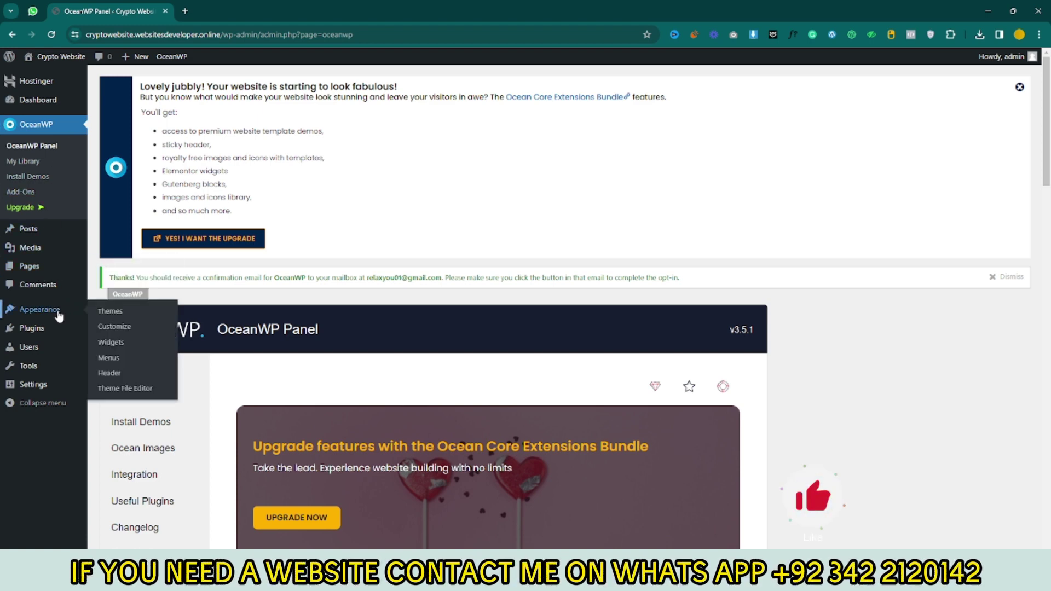
{"action": "left_click", "coordinate": [129, 311]}
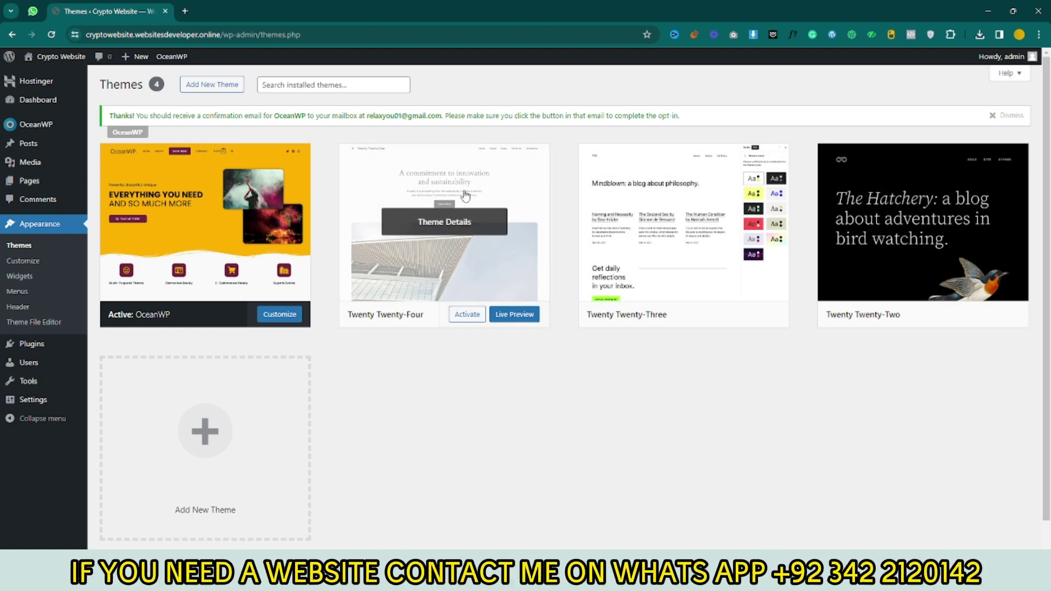
{"action": "left_click", "coordinate": [464, 195]}
{"action": "left_click", "coordinate": [589, 536]}
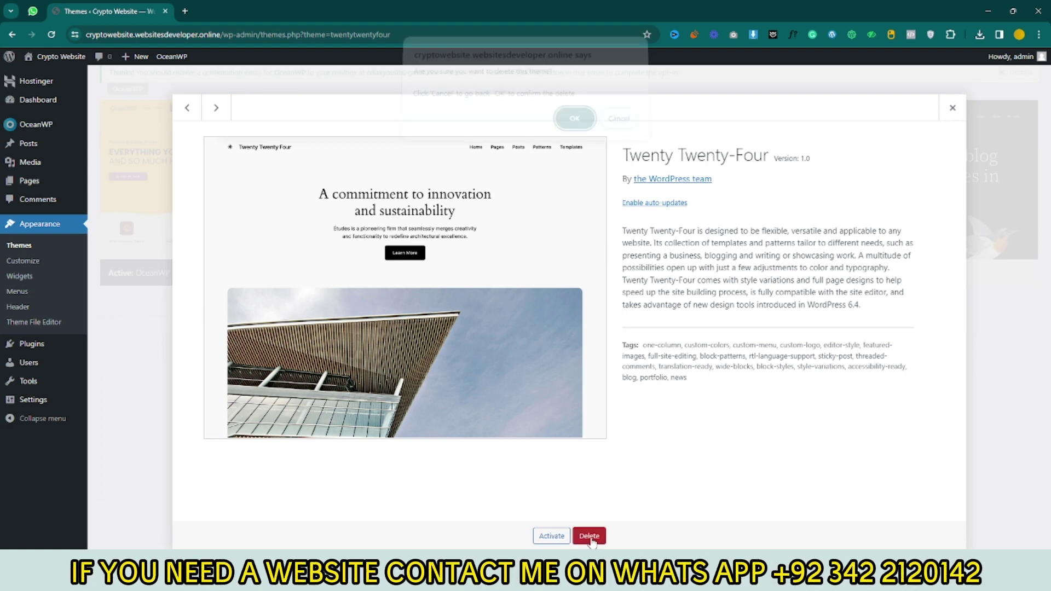
{"action": "left_click", "coordinate": [570, 126]}
{"action": "left_click", "coordinate": [473, 221]}
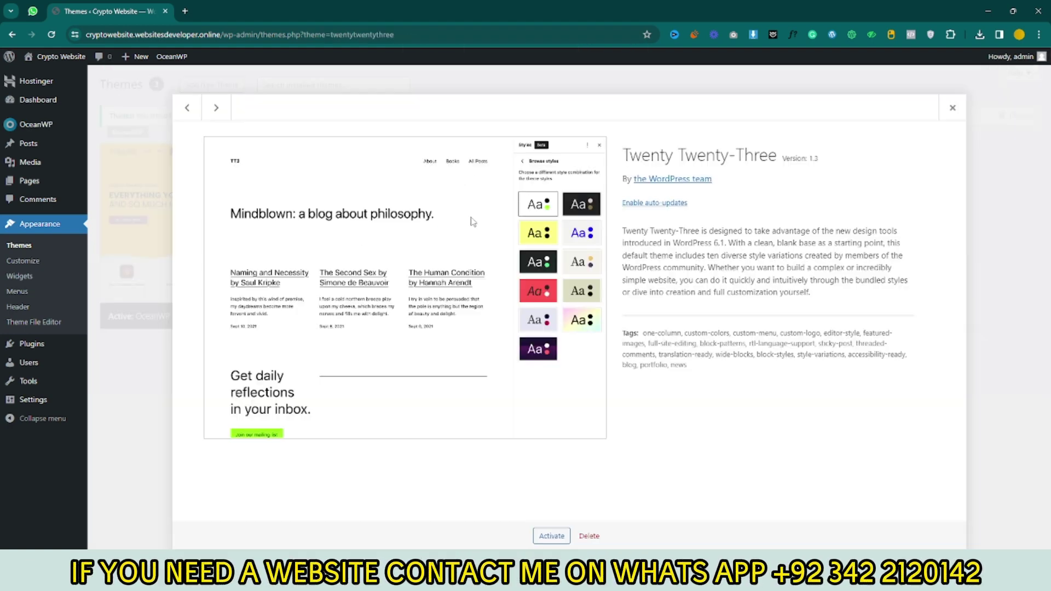
{"action": "left_click", "coordinate": [588, 534]}
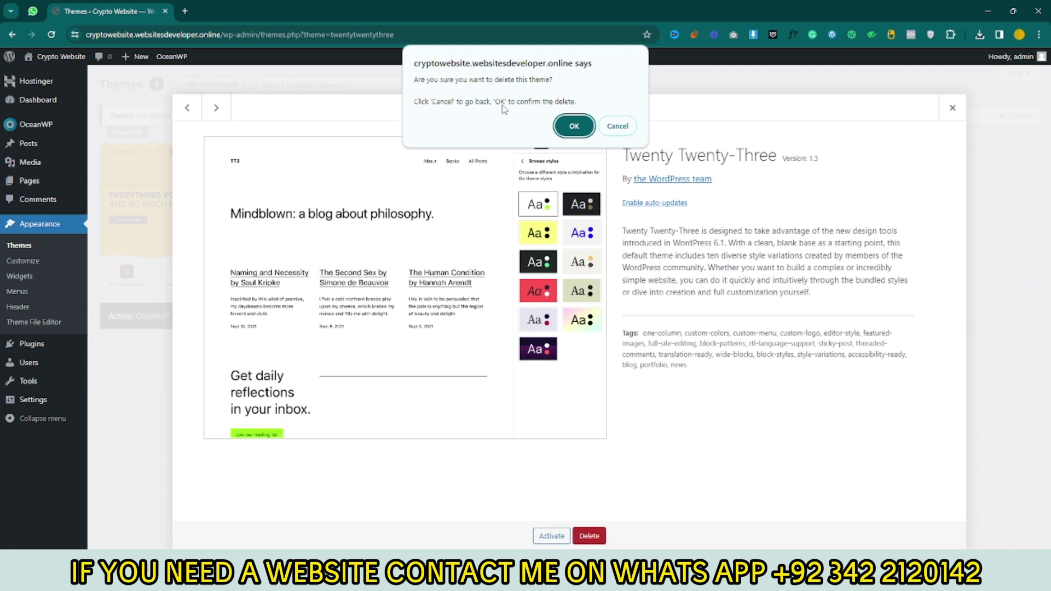
{"action": "left_click", "coordinate": [570, 125]}
{"action": "left_click", "coordinate": [471, 219]}
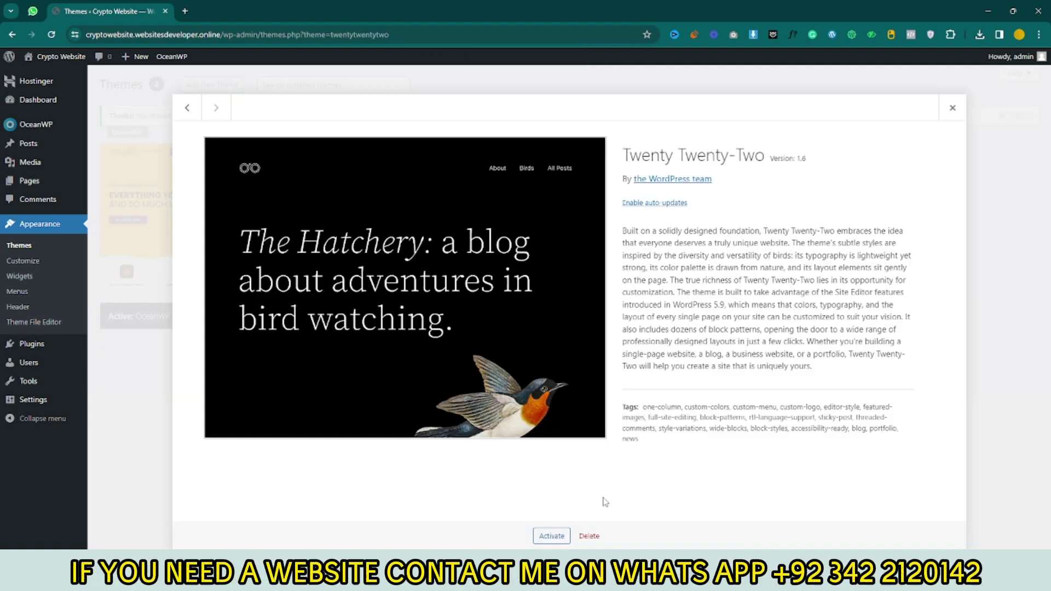
{"action": "left_click", "coordinate": [588, 536]}
{"action": "left_click", "coordinate": [569, 125]}
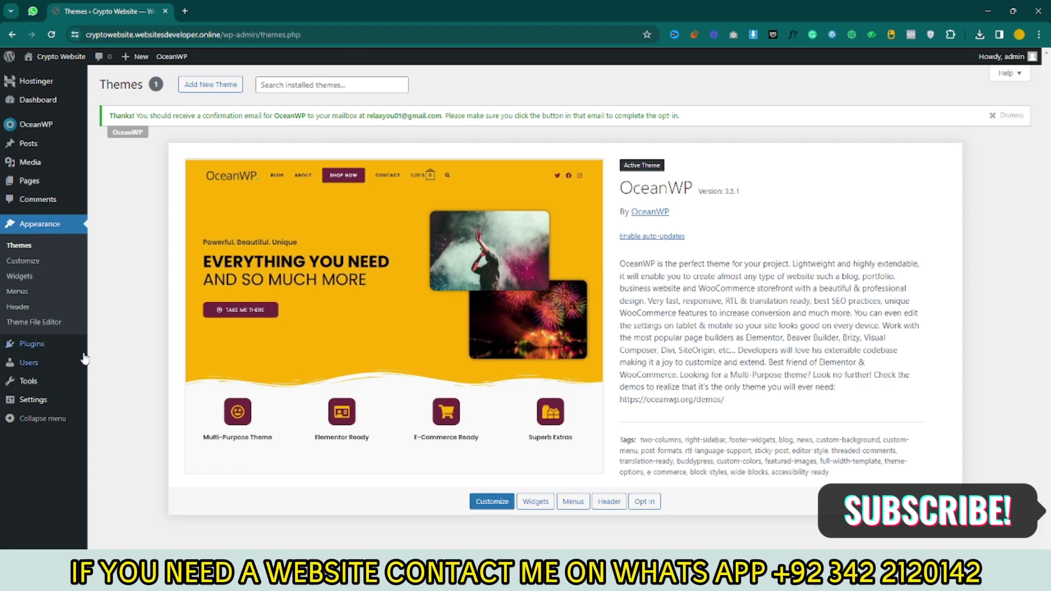
- Install the Classic Editor plugin from the featured plugins and activate it
{"action": "mouse_move", "coordinate": [38, 348]}
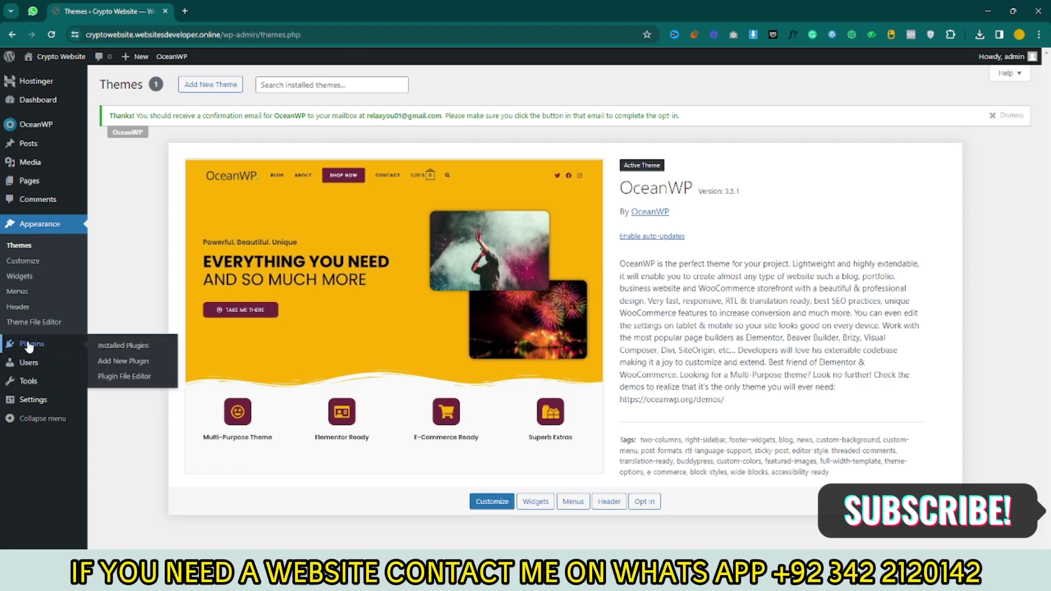
{"action": "left_click", "coordinate": [117, 363]}
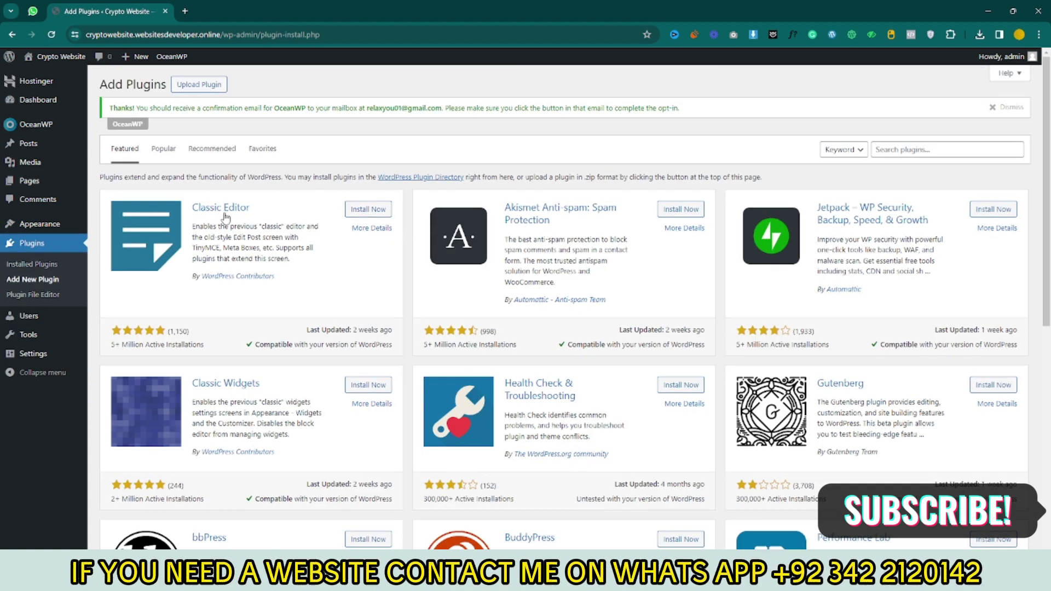
{"action": "left_click", "coordinate": [385, 210]}
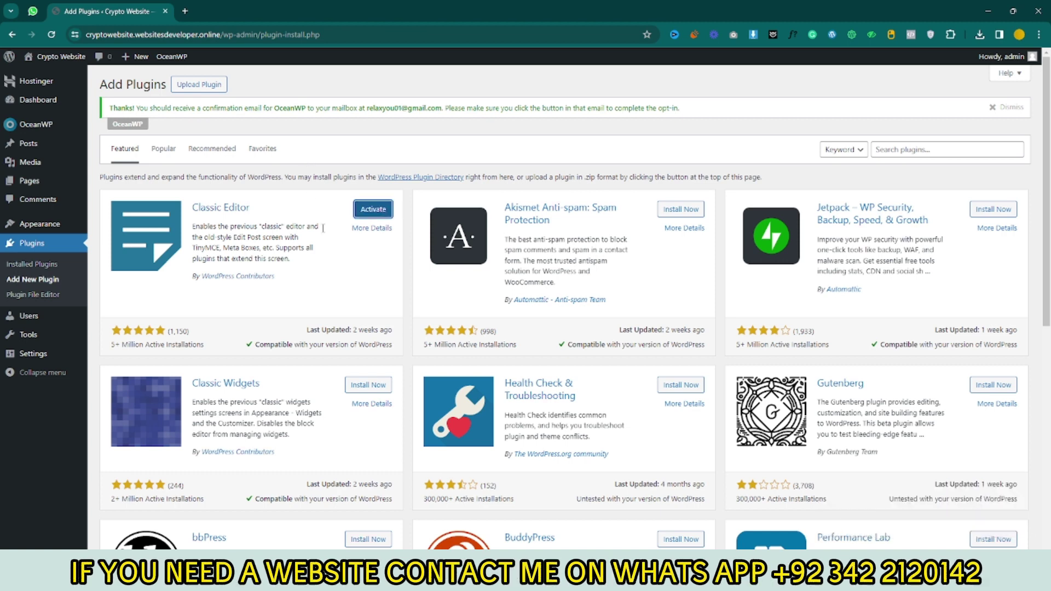
{"action": "left_click", "coordinate": [377, 213]}
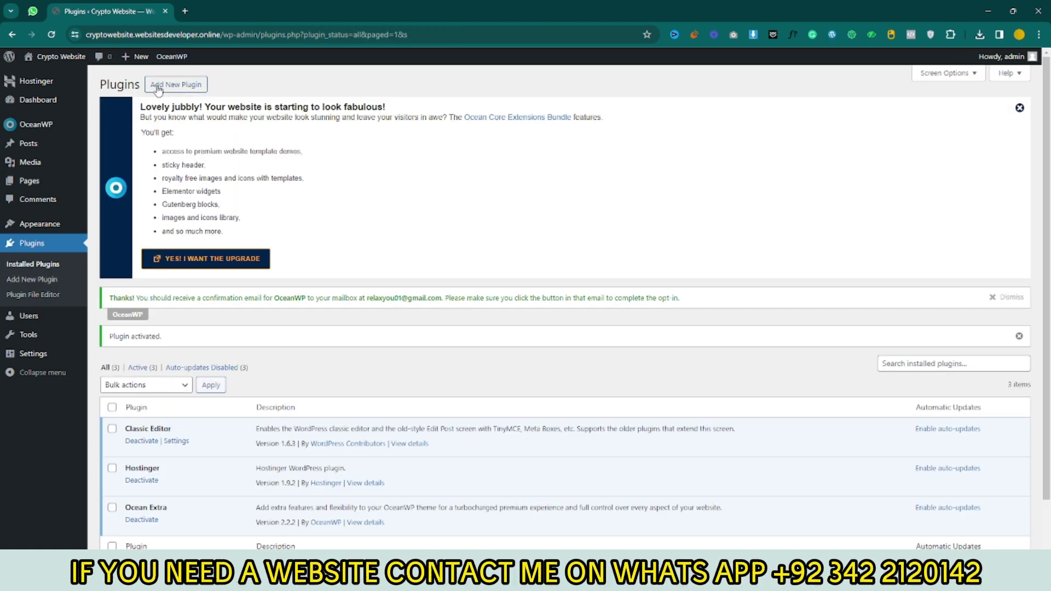
- Search the plugin directory for "envato", then install and activate the Envato Elements plugin
{"action": "left_click", "coordinate": [179, 88]}
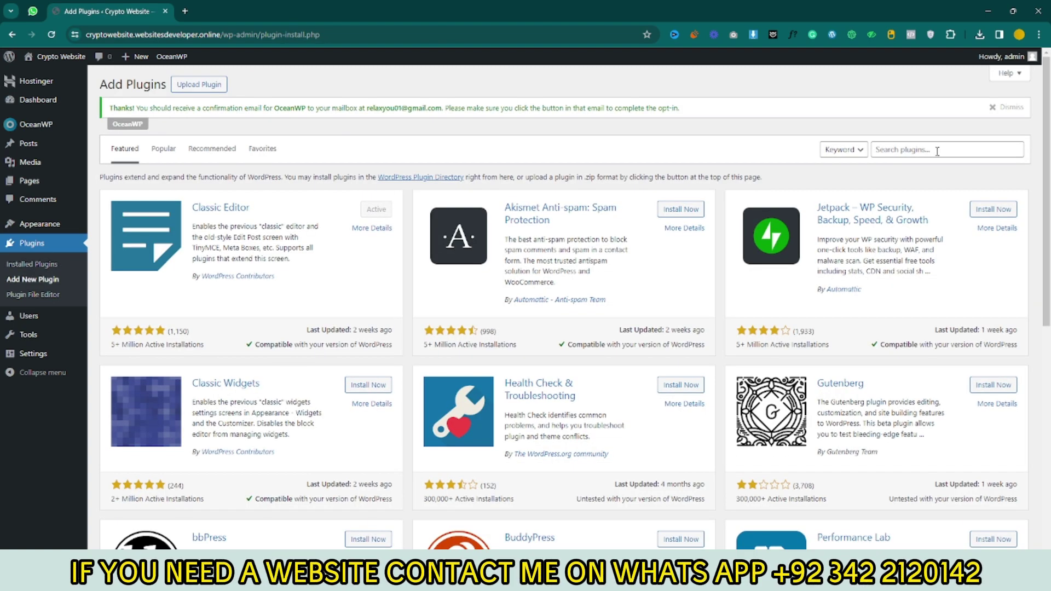
{"action": "left_click", "coordinate": [927, 150]}
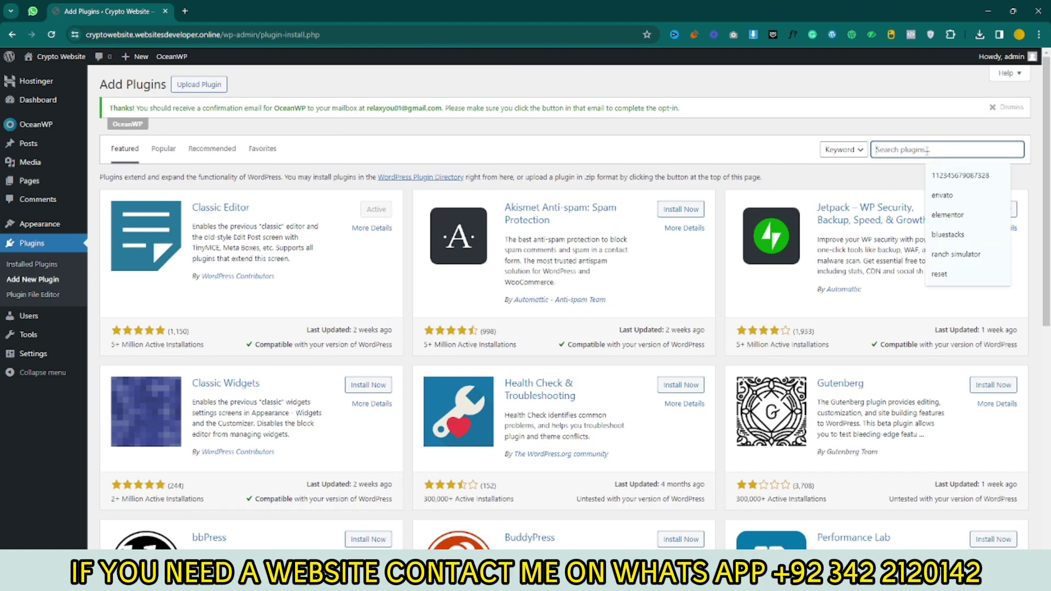
{"action": "left_click", "coordinate": [953, 196]}
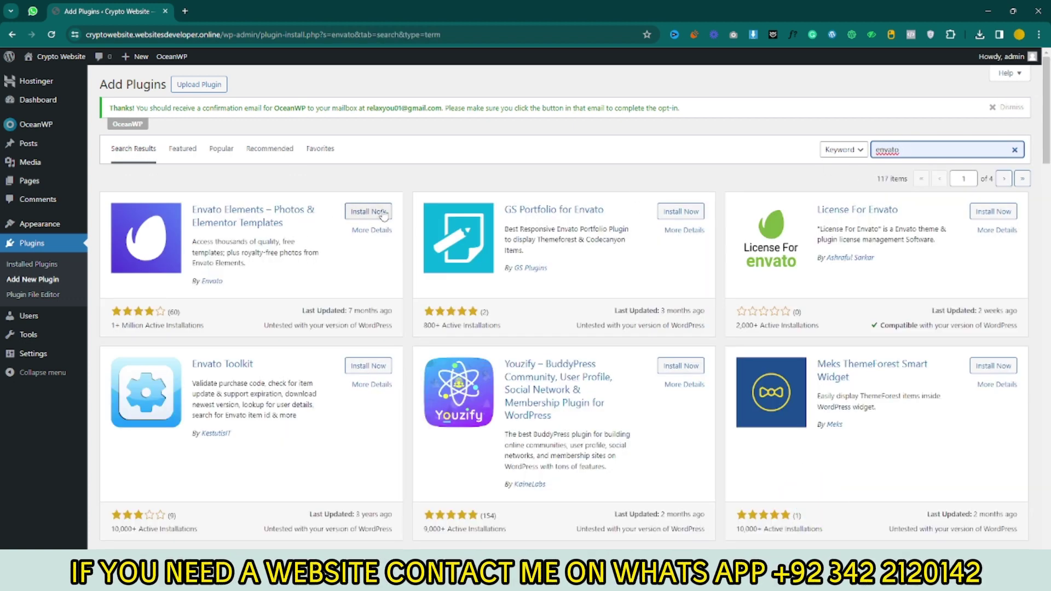
{"action": "left_click", "coordinate": [362, 214]}
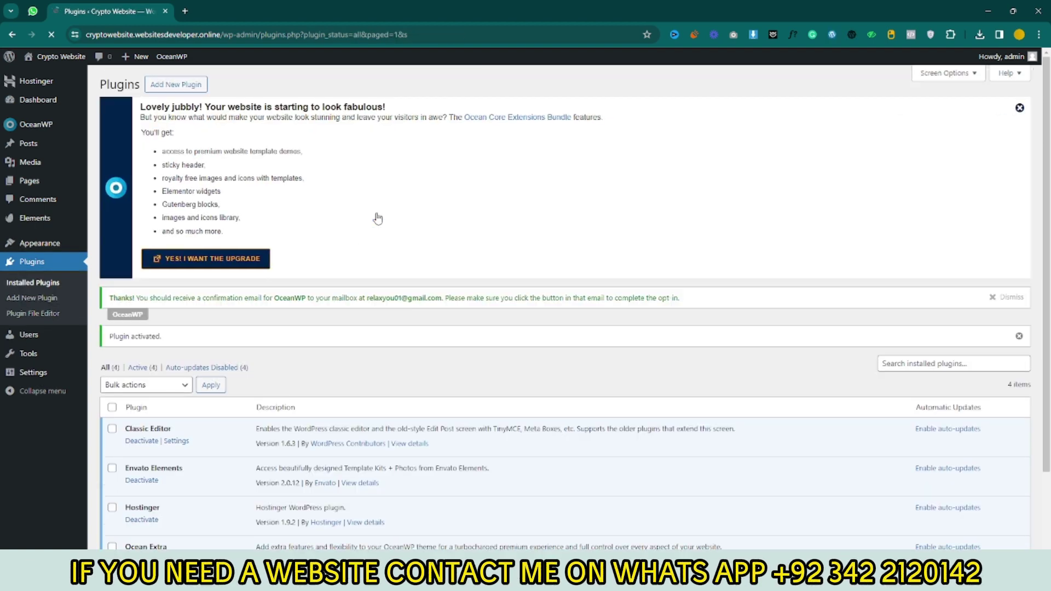
{"action": "scroll", "coordinate": [364, 234], "scroll_direction": "down", "scroll_amount": 3}
{"action": "scroll", "coordinate": [266, 284], "scroll_direction": "up", "scroll_amount": 3}
- Upload the CryptoKit template kit ZIP file to the installed kits of Envato Elements
{"action": "mouse_move", "coordinate": [17, 245]}
{"action": "mouse_move", "coordinate": [32, 226]}
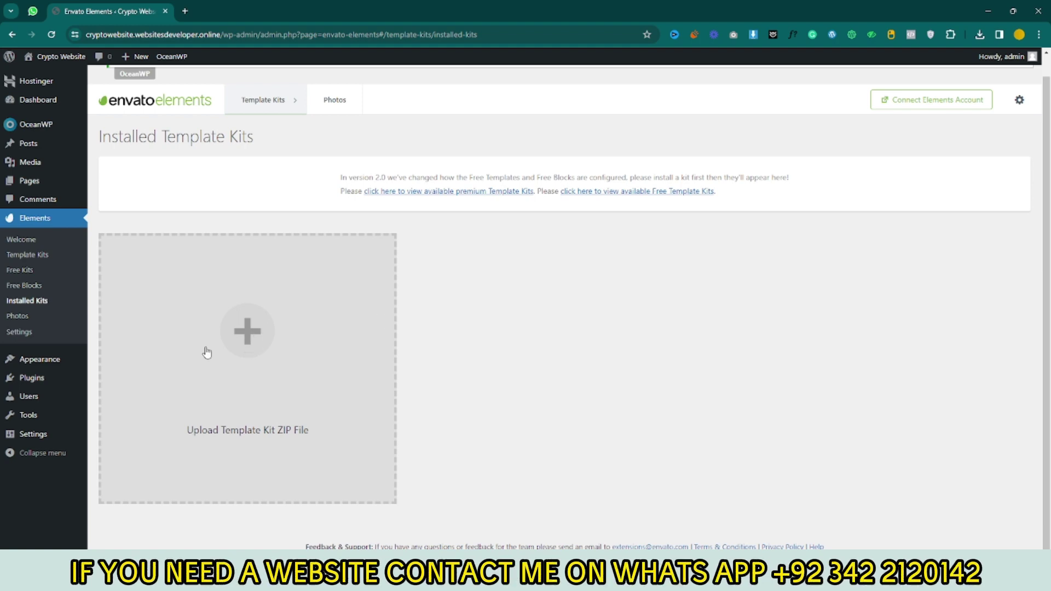
{"action": "left_click", "coordinate": [249, 334]}
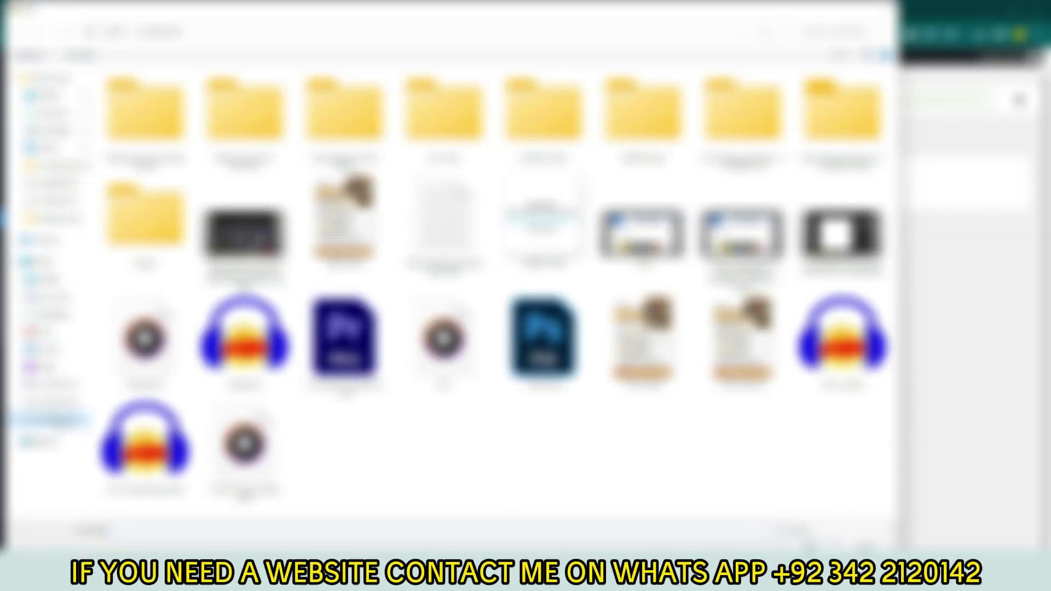
{"action": "left_click", "coordinate": [50, 328]}
{"action": "scroll", "coordinate": [44, 328], "scroll_direction": "down", "scroll_amount": 2}
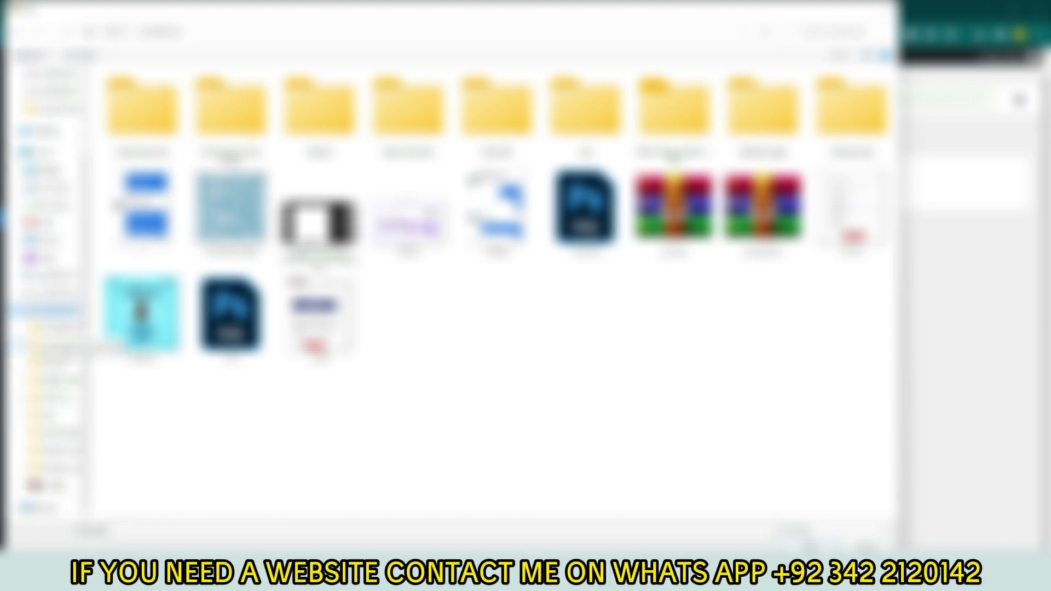
{"action": "left_click", "coordinate": [49, 468]}
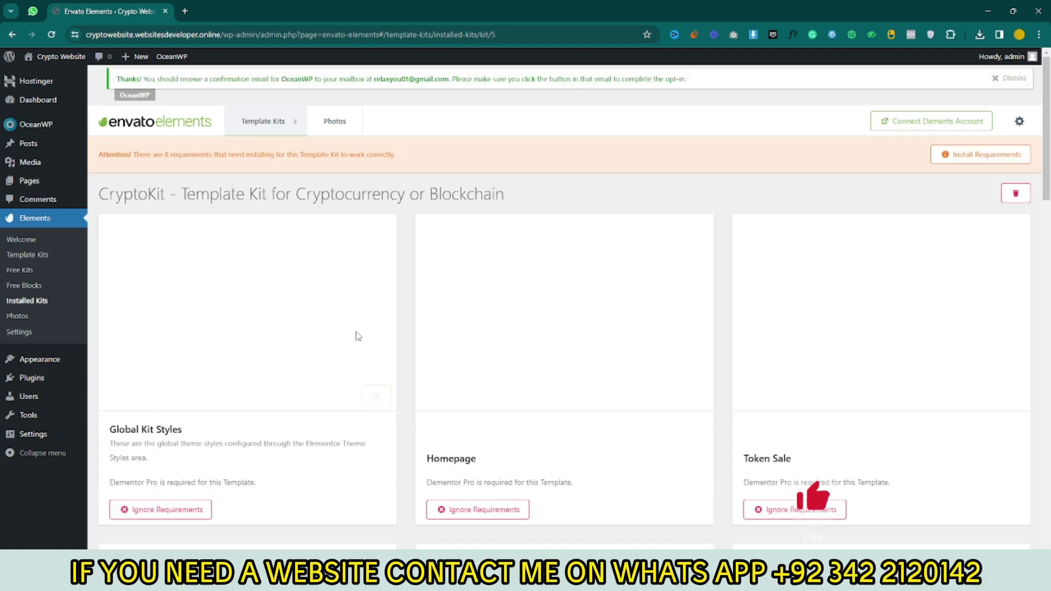
- Review the page templates included in the CryptoKit template kit
{"action": "scroll", "coordinate": [357, 336], "scroll_direction": "down", "scroll_amount": 3}
{"action": "scroll", "coordinate": [357, 337], "scroll_direction": "up", "scroll_amount": 3}
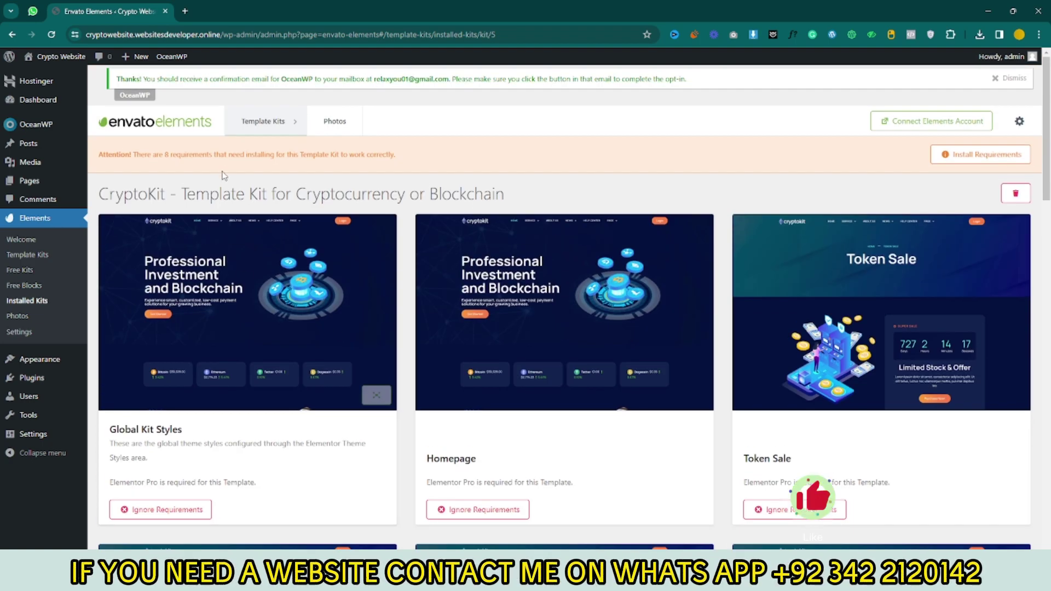
{"action": "scroll", "coordinate": [165, 222], "scroll_direction": "down", "scroll_amount": 3}
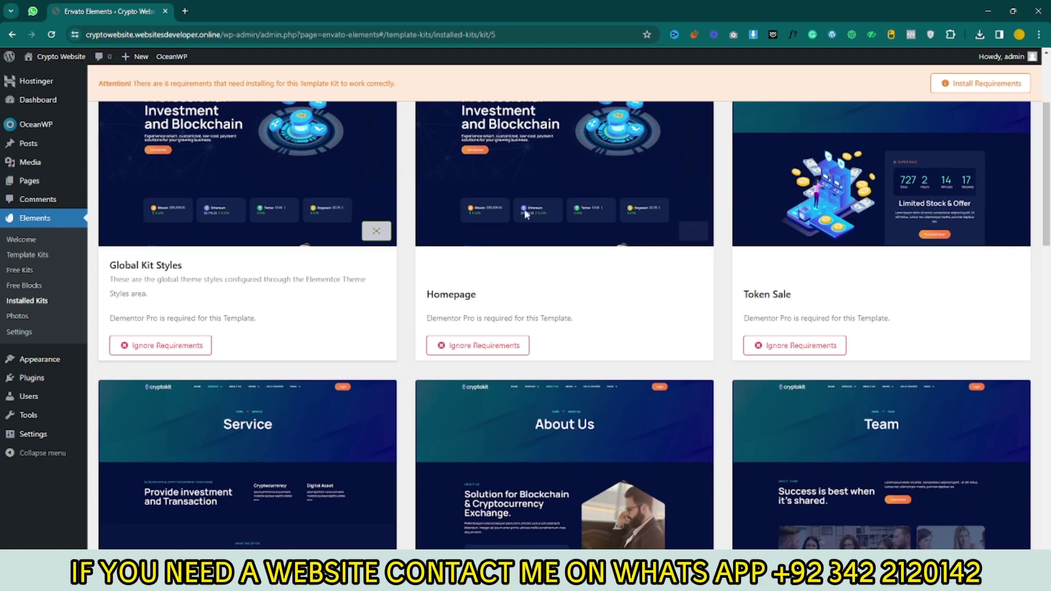
{"action": "scroll", "coordinate": [230, 324], "scroll_direction": "up", "scroll_amount": 1}
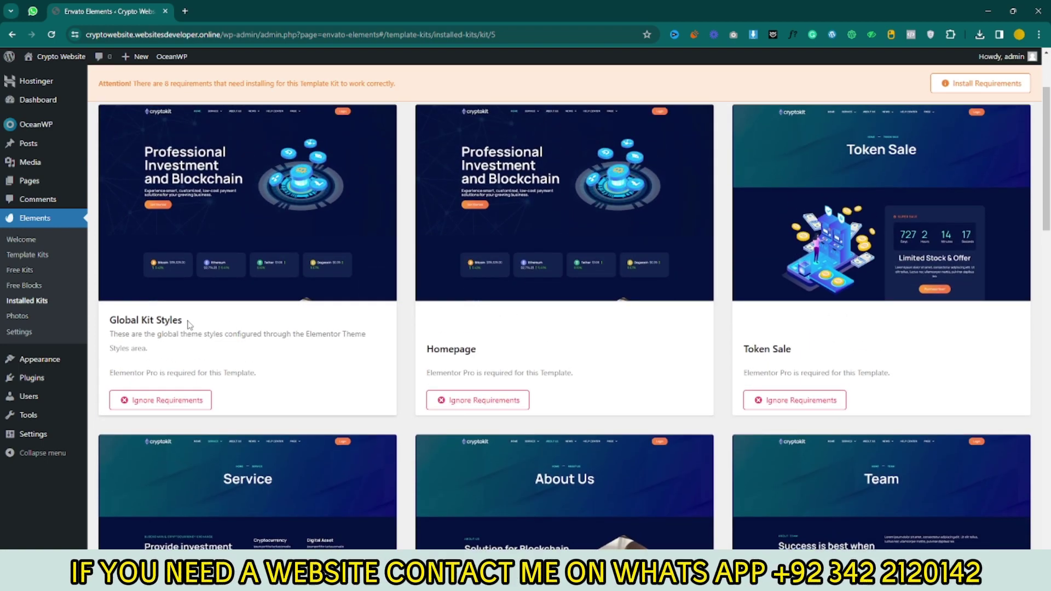
{"action": "scroll", "coordinate": [707, 319], "scroll_direction": "down", "scroll_amount": 5}
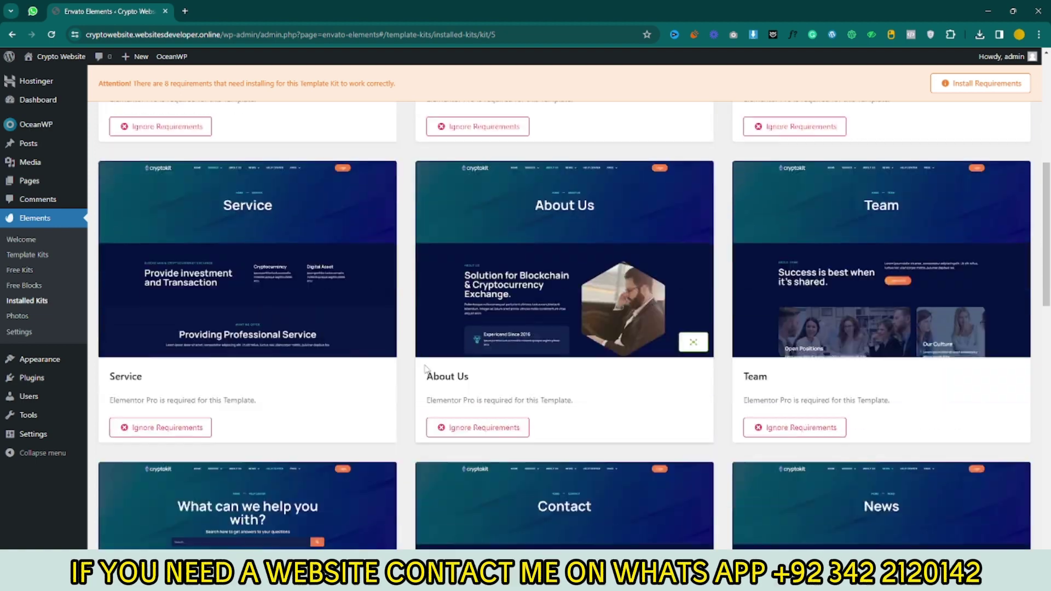
{"action": "scroll", "coordinate": [542, 381], "scroll_direction": "down", "scroll_amount": 4}
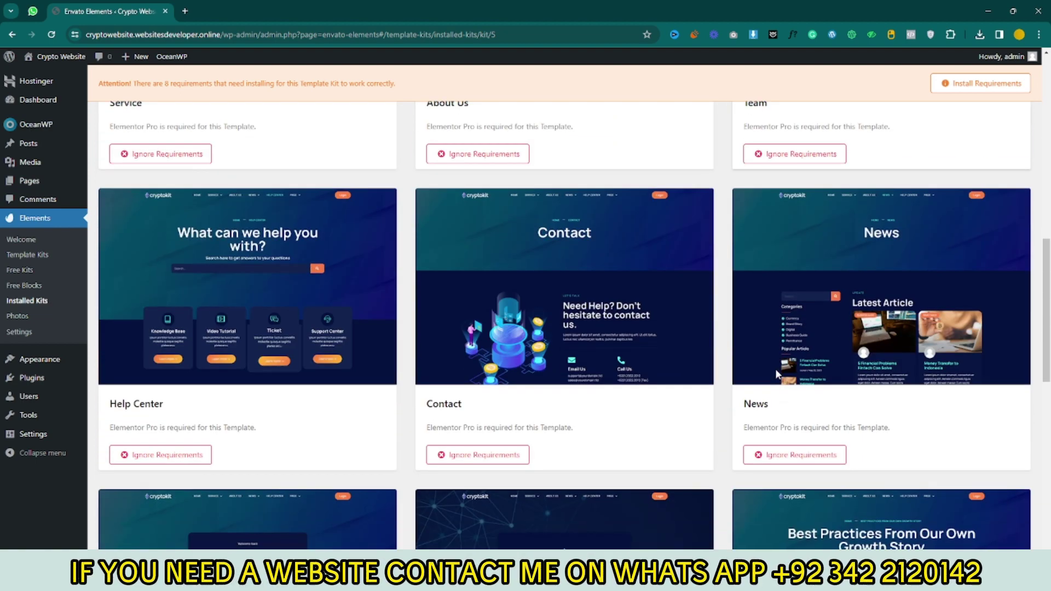
{"action": "scroll", "coordinate": [438, 293], "scroll_direction": "up", "scroll_amount": 6}
{"action": "scroll", "coordinate": [382, 296], "scroll_direction": "up", "scroll_amount": 4}
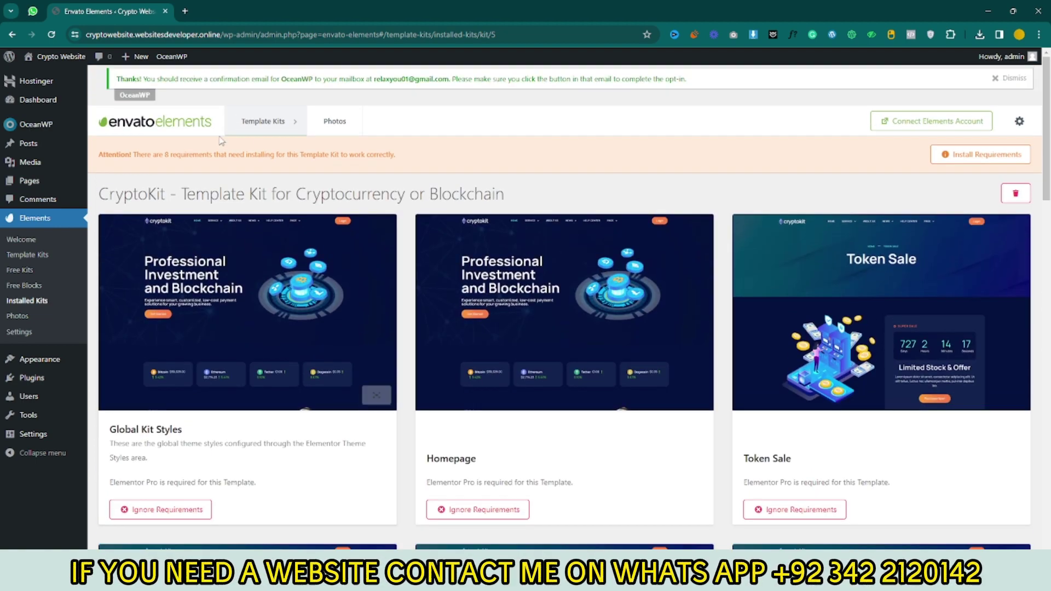
- Install all missing requirements selected for the CryptoKit template kit, including Elementor, ElementsKit Lite and Cryptocurrency Widgets
{"action": "left_click", "coordinate": [960, 158]}
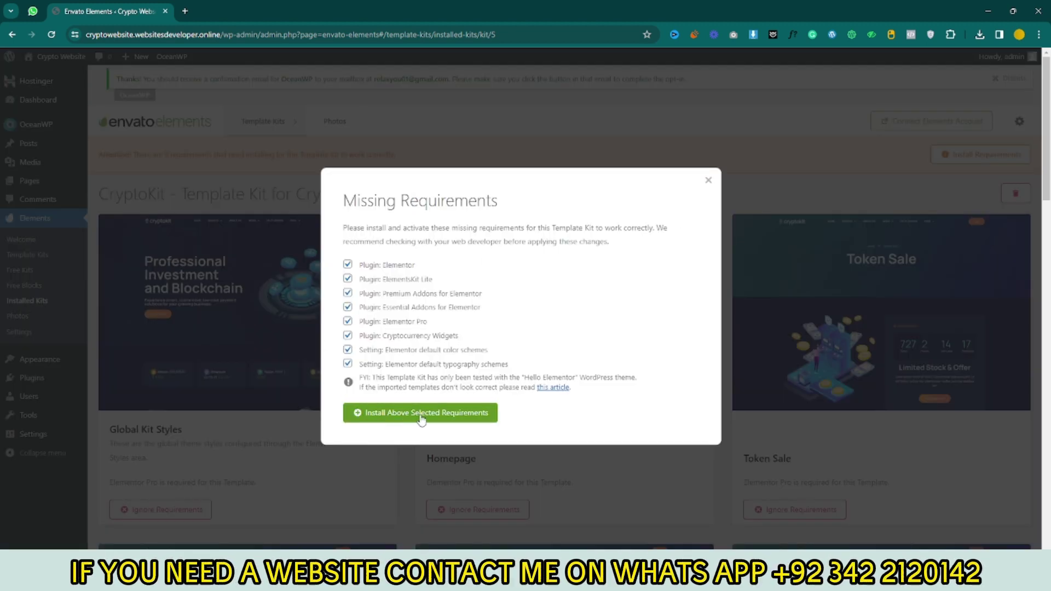
{"action": "left_click", "coordinate": [471, 417]}
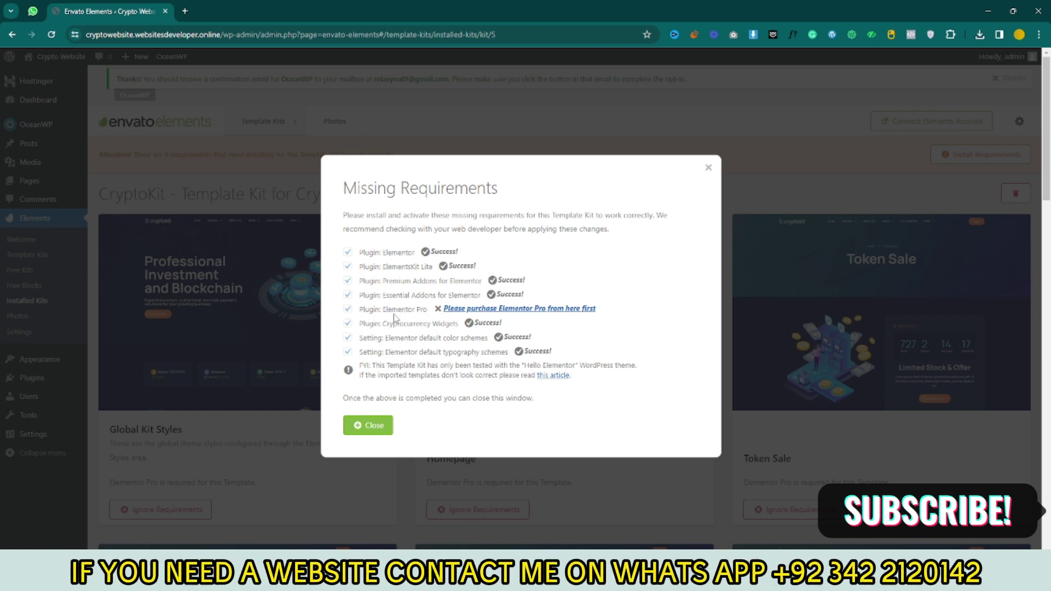
{"action": "left_click", "coordinate": [368, 425]}
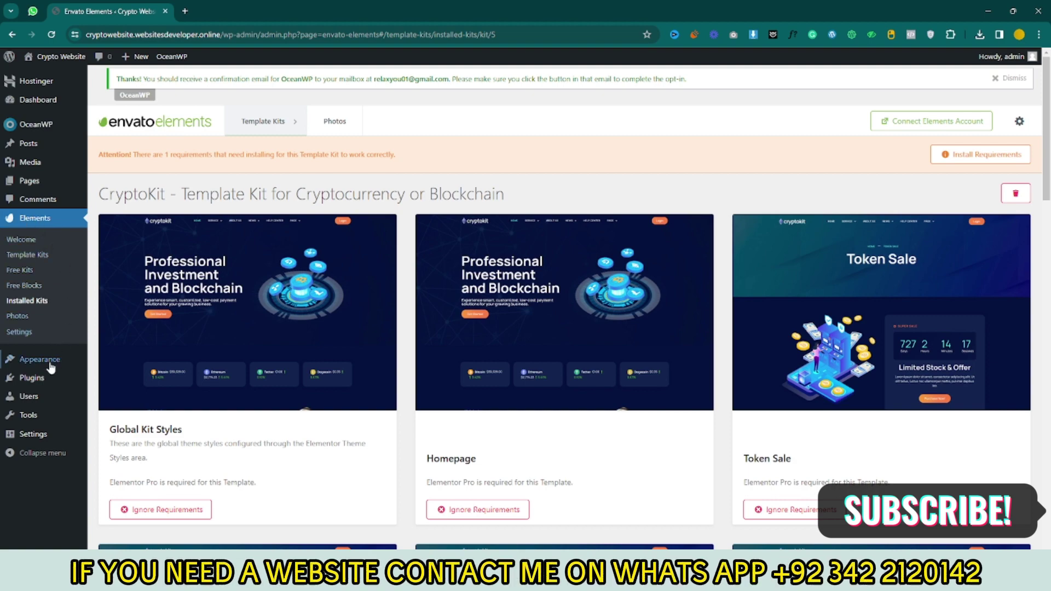
- Upload and install the plugin file elementorpro3171n.zip, then activate Elementor Pro
{"action": "mouse_move", "coordinate": [43, 386]}
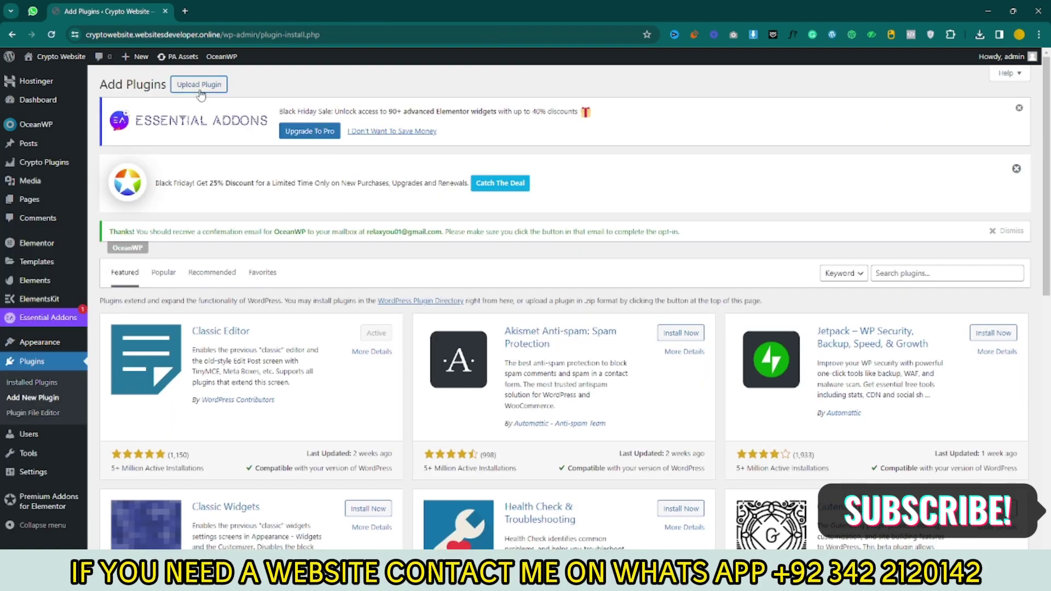
{"action": "left_click", "coordinate": [200, 91]}
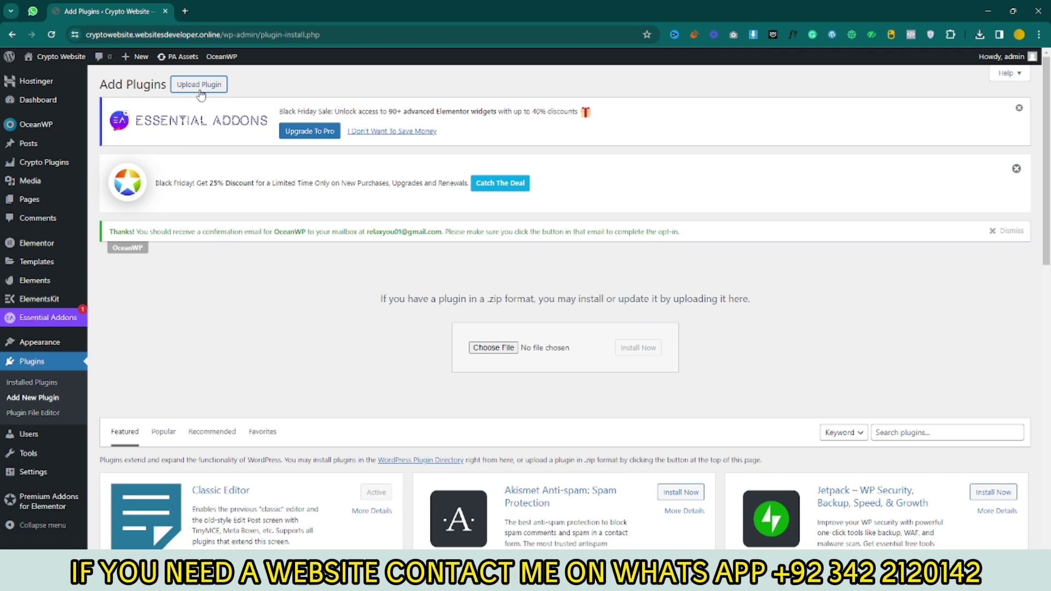
{"action": "left_click", "coordinate": [489, 348]}
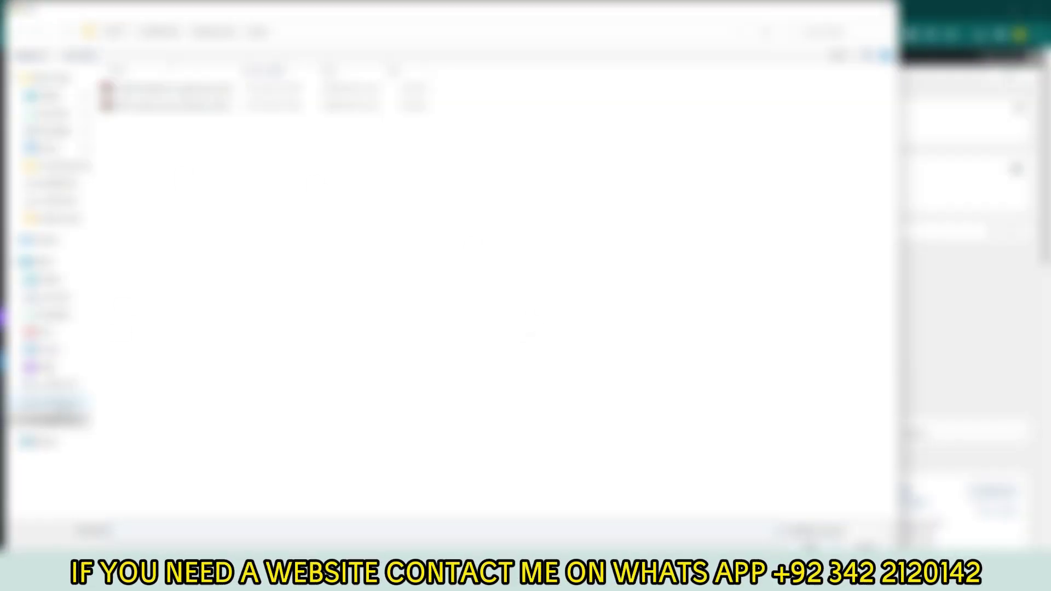
{"action": "key", "text": "Return"}
{"action": "left_click", "coordinate": [638, 348]}
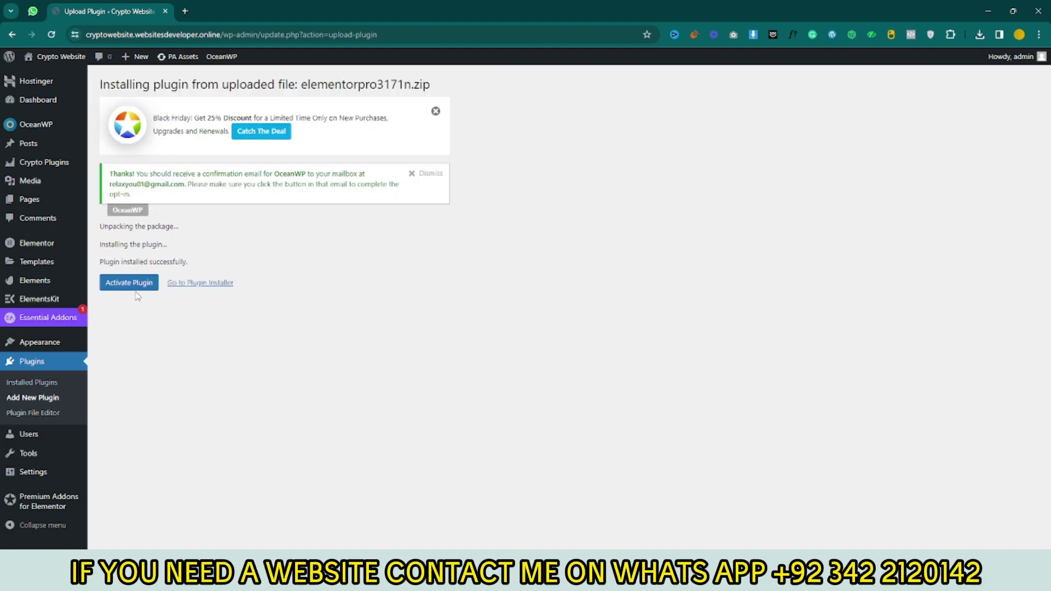
{"action": "left_click", "coordinate": [139, 288]}
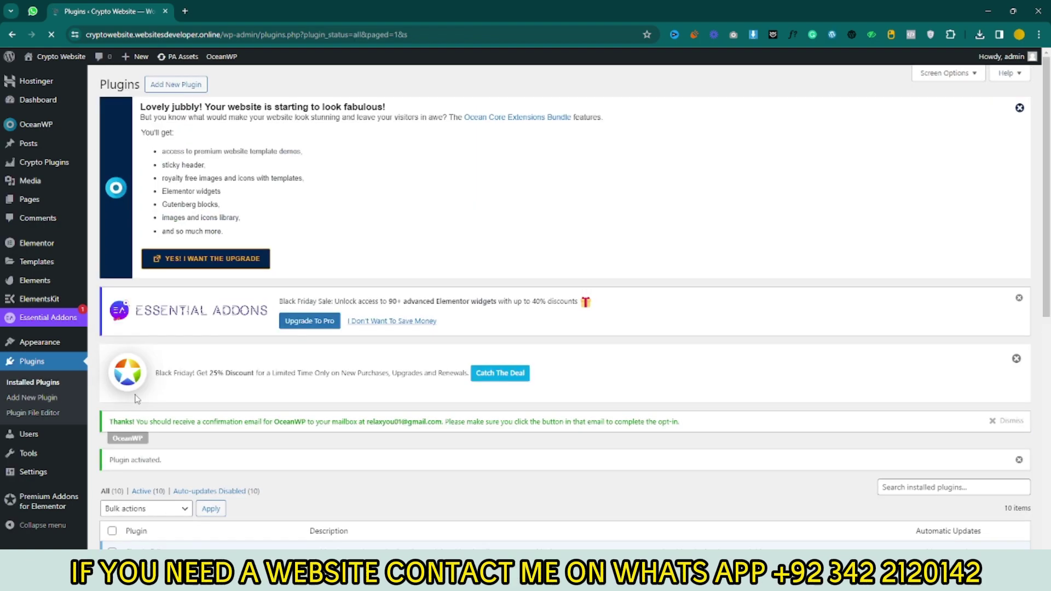
{"action": "scroll", "coordinate": [275, 469], "scroll_direction": "down", "scroll_amount": 3}
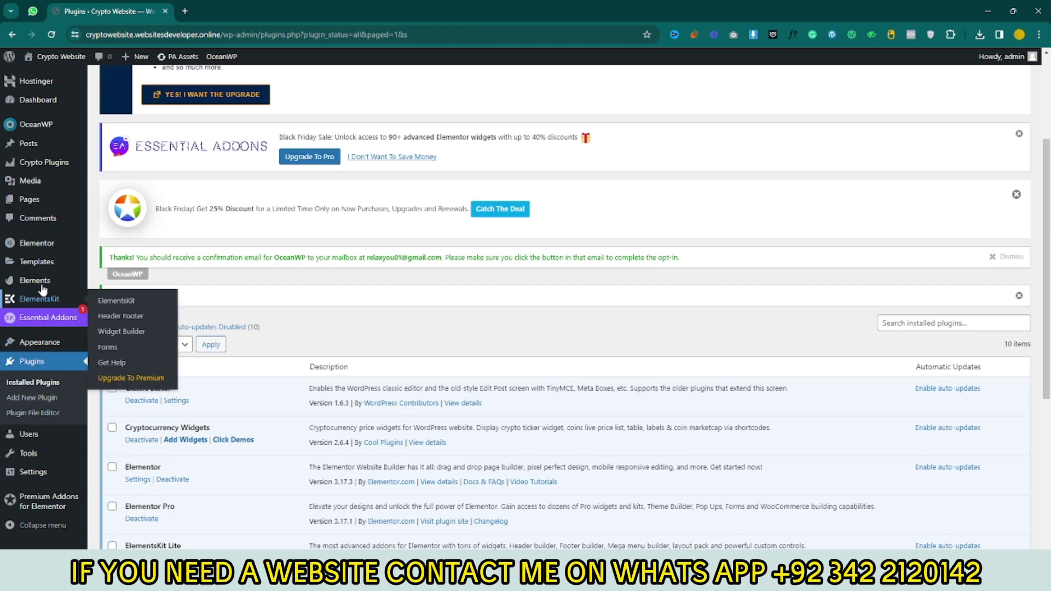
- Open the installed CryptoKit template kit in Envato Elements and import its Global Kit Styles template
{"action": "mouse_move", "coordinate": [33, 283]}
{"action": "left_click", "coordinate": [130, 344]}
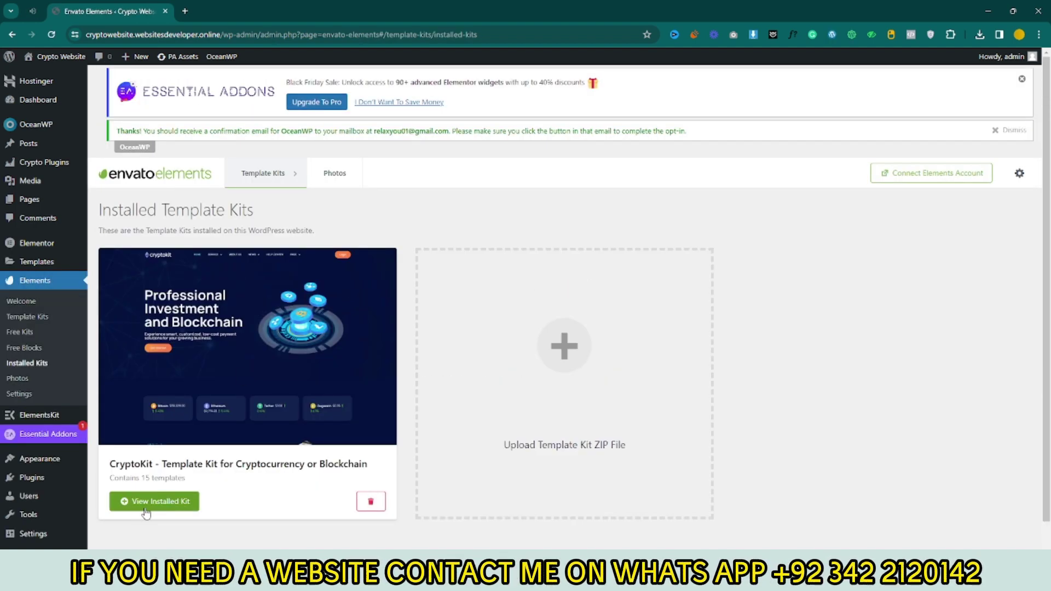
{"action": "left_click", "coordinate": [150, 504]}
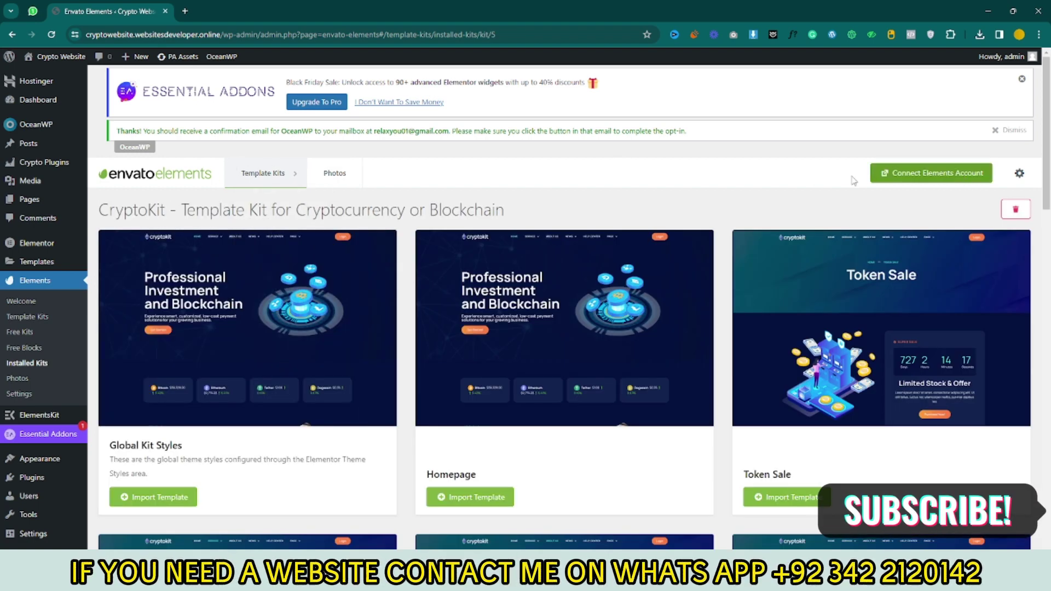
{"action": "scroll", "coordinate": [390, 196], "scroll_direction": "down", "scroll_amount": 3}
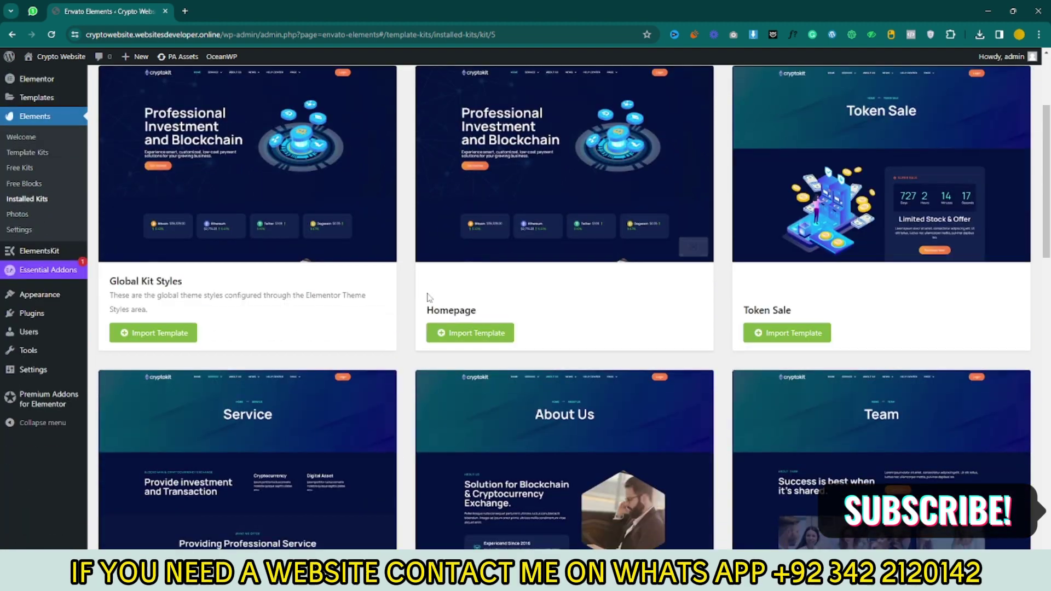
{"action": "scroll", "coordinate": [225, 280], "scroll_direction": "up", "scroll_amount": 3}
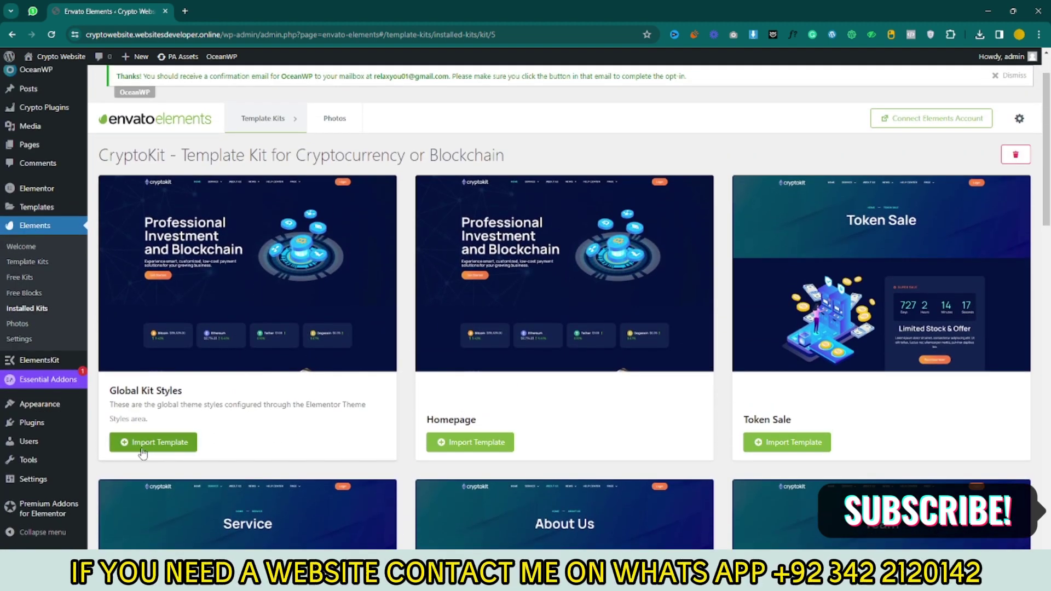
{"action": "left_click", "coordinate": [171, 448]}
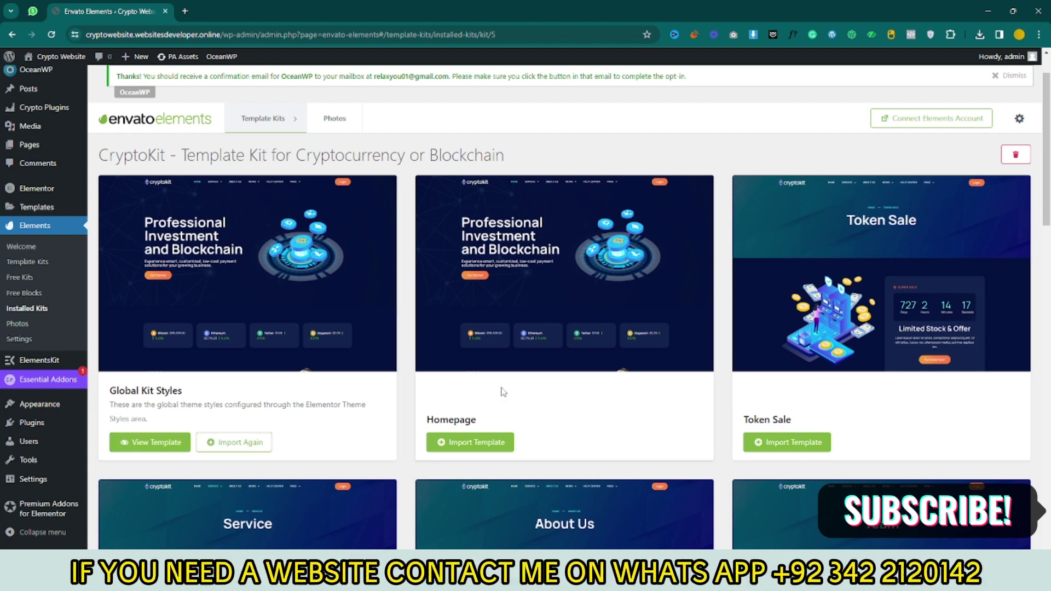
- Import the Homepage, Token Sale, About Us, Service and Team templates from the CryptoKit kit
{"action": "left_click", "coordinate": [475, 442]}
{"action": "scroll", "coordinate": [602, 432], "scroll_direction": "down", "scroll_amount": 2}
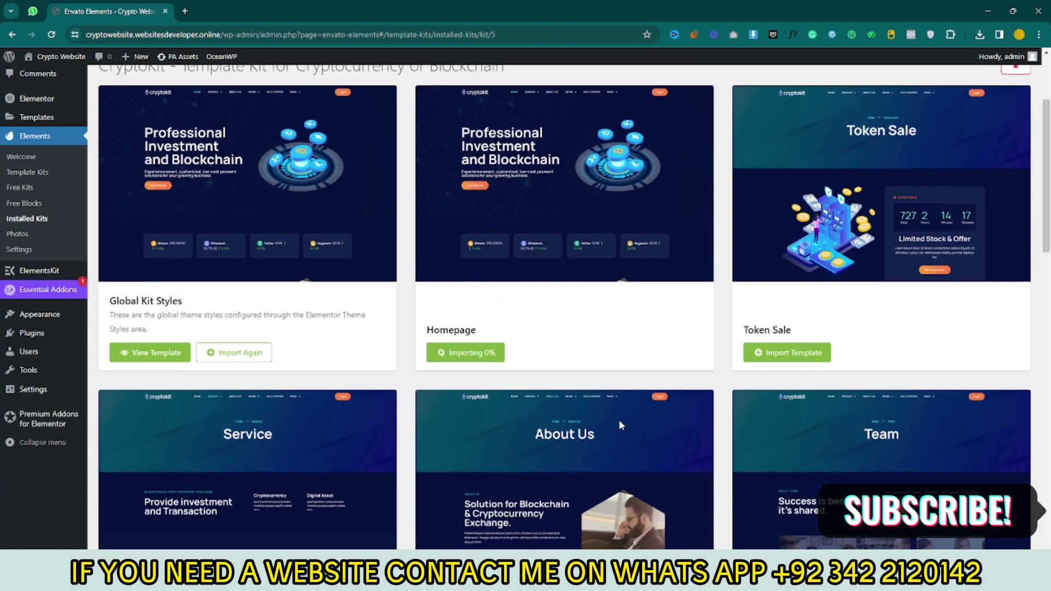
{"action": "left_click", "coordinate": [787, 345]}
{"action": "scroll", "coordinate": [656, 374], "scroll_direction": "down", "scroll_amount": 2}
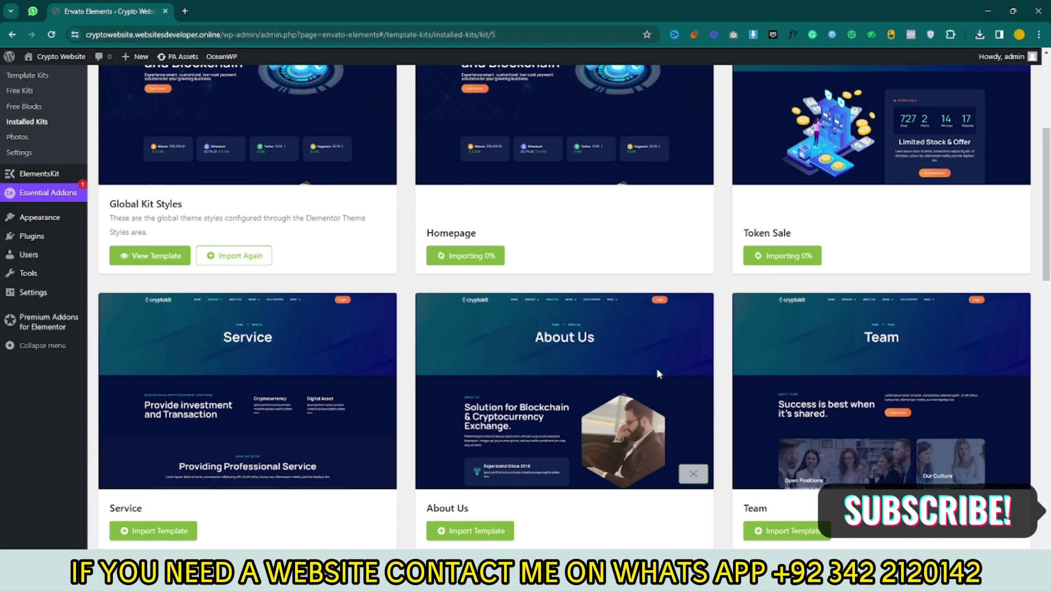
{"action": "scroll", "coordinate": [659, 374], "scroll_direction": "down", "scroll_amount": 2}
{"action": "left_click", "coordinate": [471, 444]}
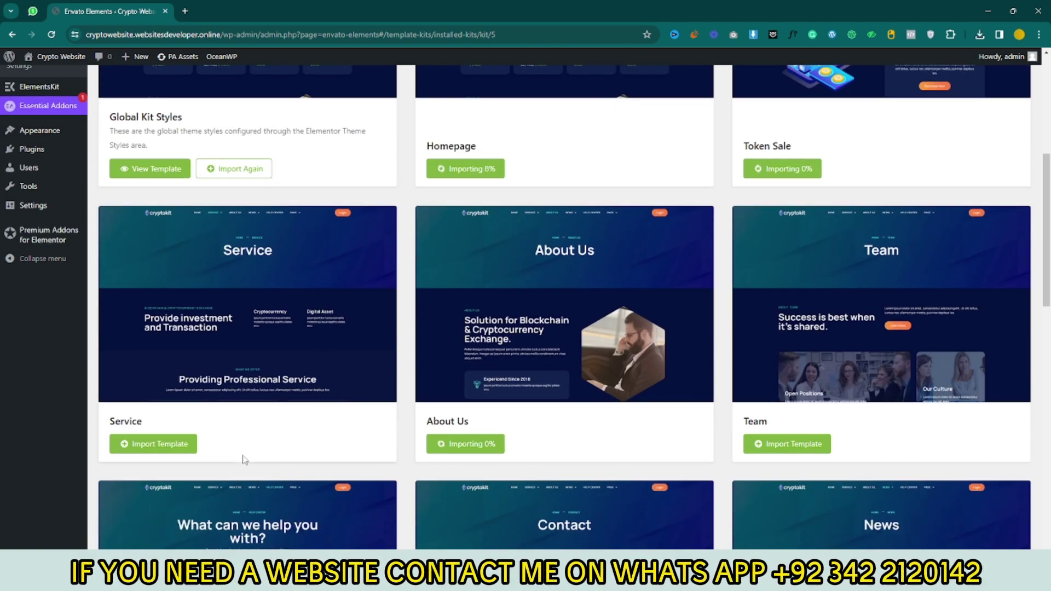
{"action": "left_click", "coordinate": [174, 447]}
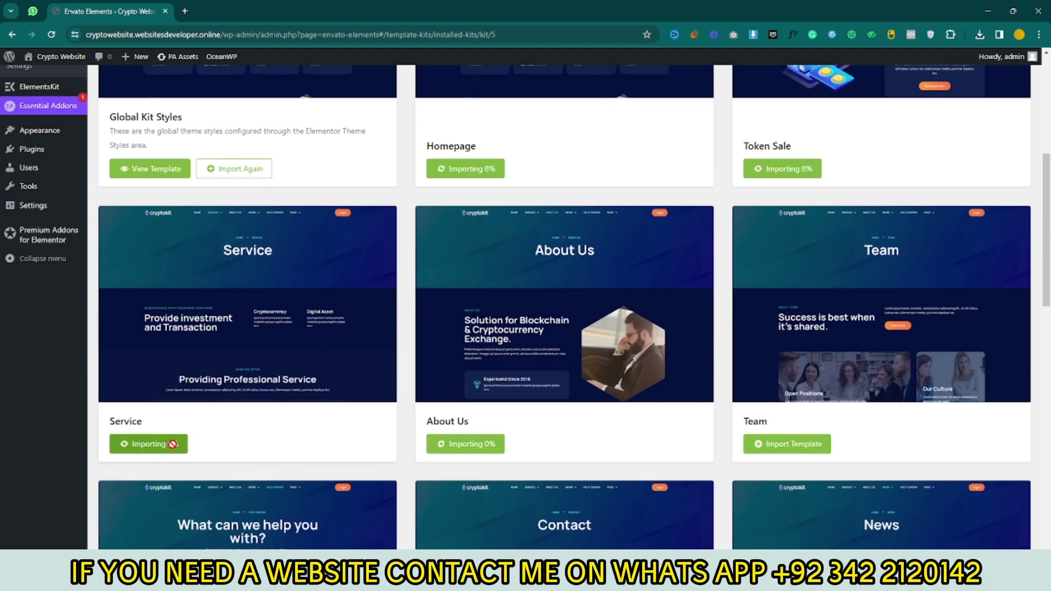
{"action": "left_click", "coordinate": [776, 455]}
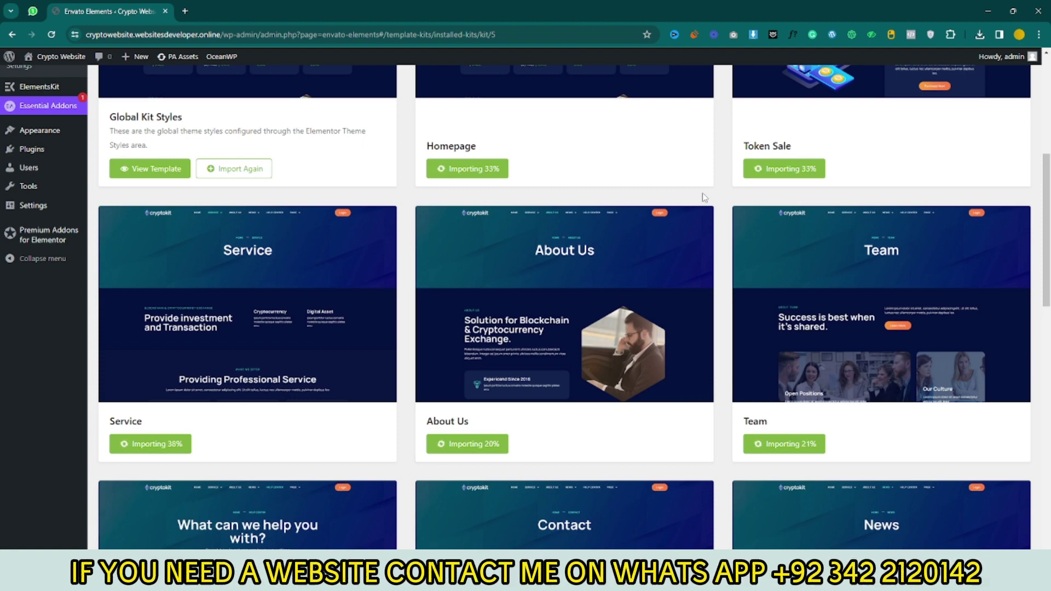
- Import the kit's Contact, Header and Footer templates and check the import progress of the selected templates
{"action": "scroll", "coordinate": [727, 252], "scroll_direction": "down", "scroll_amount": 5}
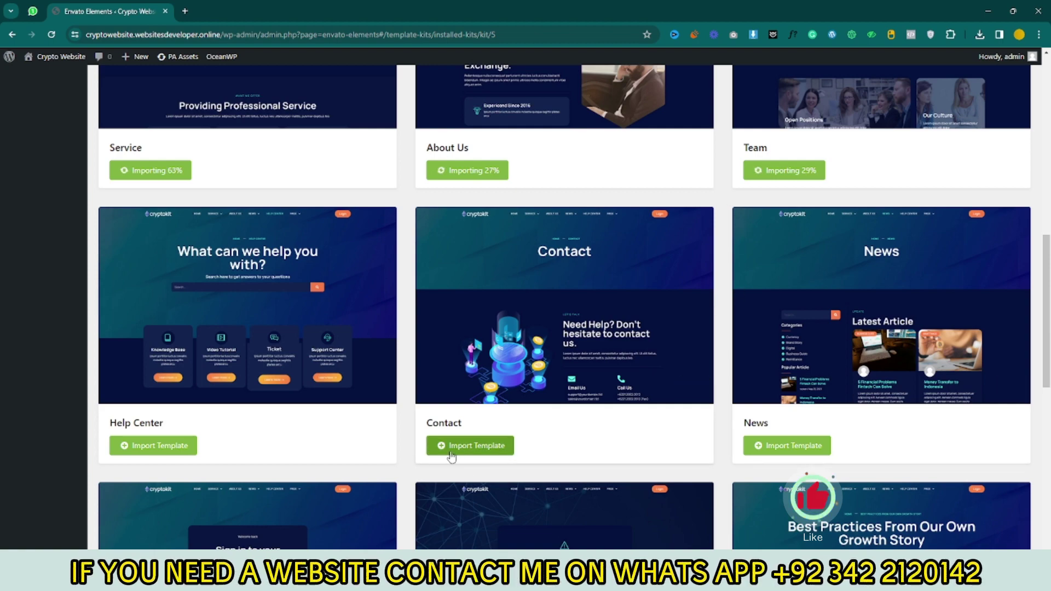
{"action": "left_click", "coordinate": [471, 446]}
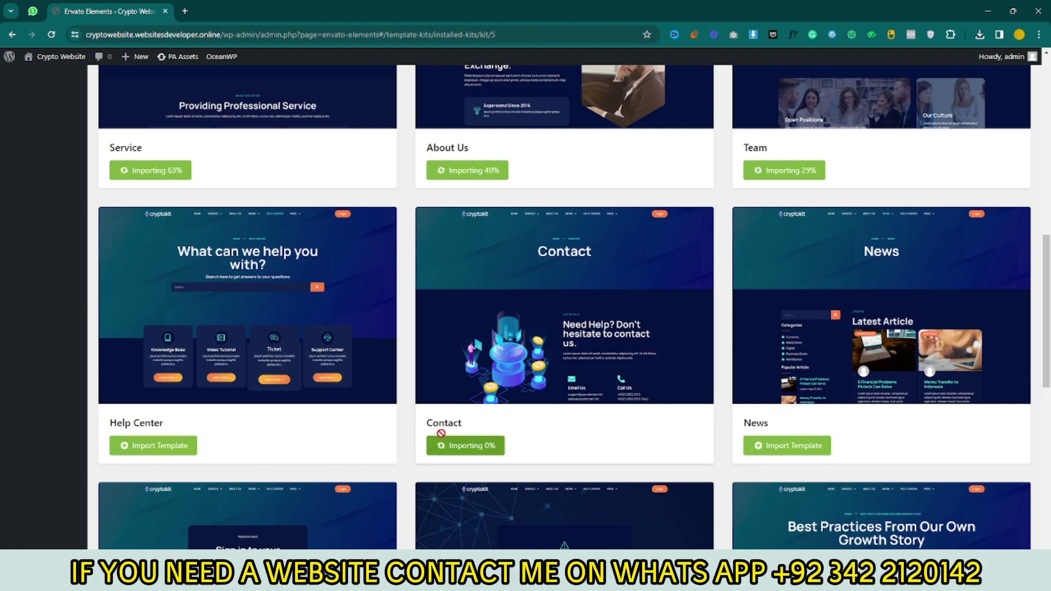
{"action": "scroll", "coordinate": [455, 432], "scroll_direction": "down", "scroll_amount": 8}
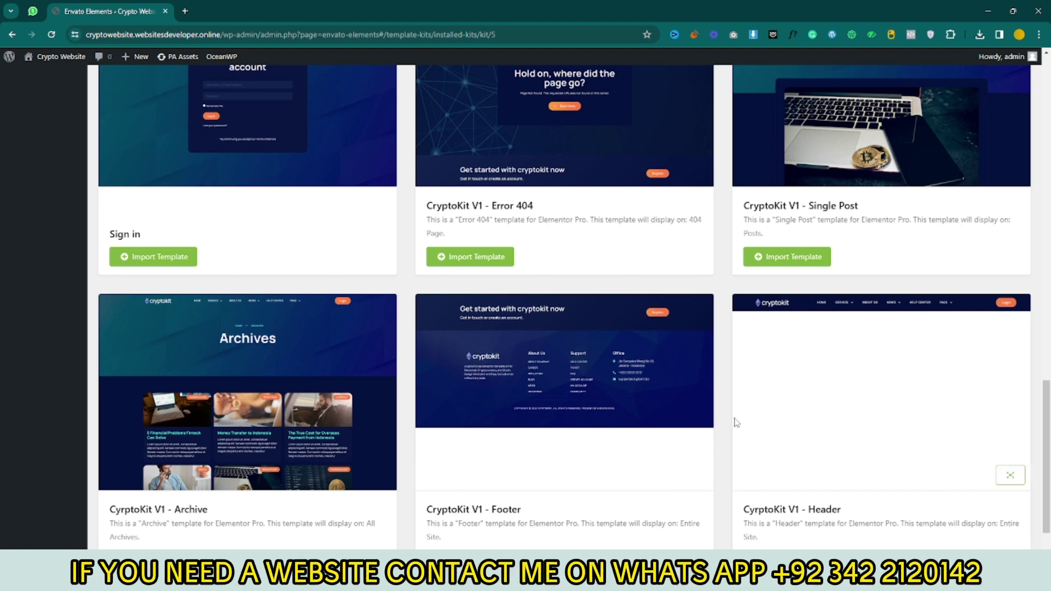
{"action": "scroll", "coordinate": [734, 422], "scroll_direction": "down", "scroll_amount": 2}
{"action": "left_click", "coordinate": [778, 486]}
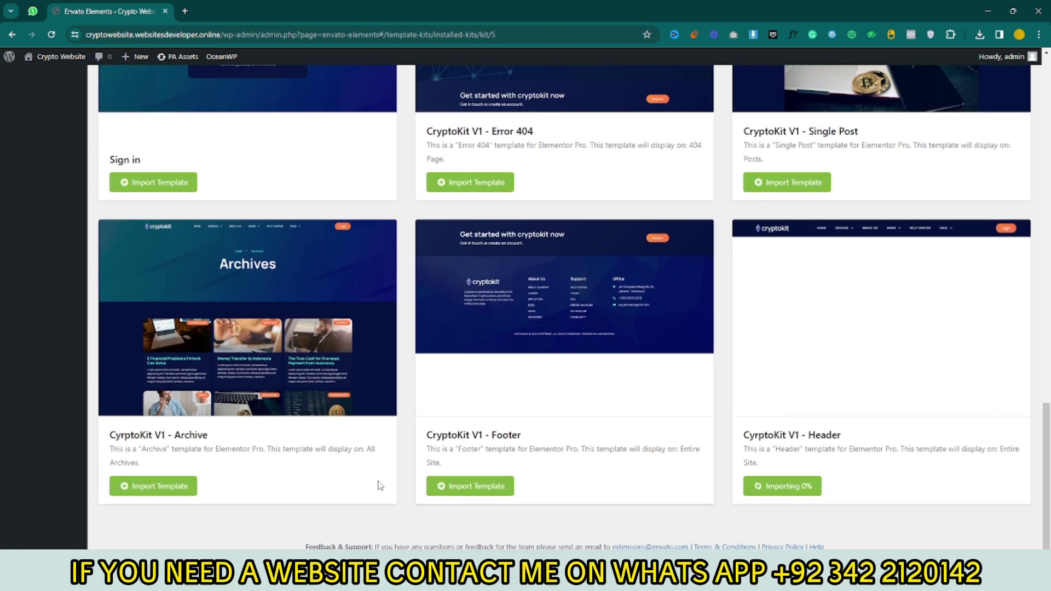
{"action": "left_click", "coordinate": [475, 491]}
{"action": "scroll", "coordinate": [521, 450], "scroll_direction": "up", "scroll_amount": 8}
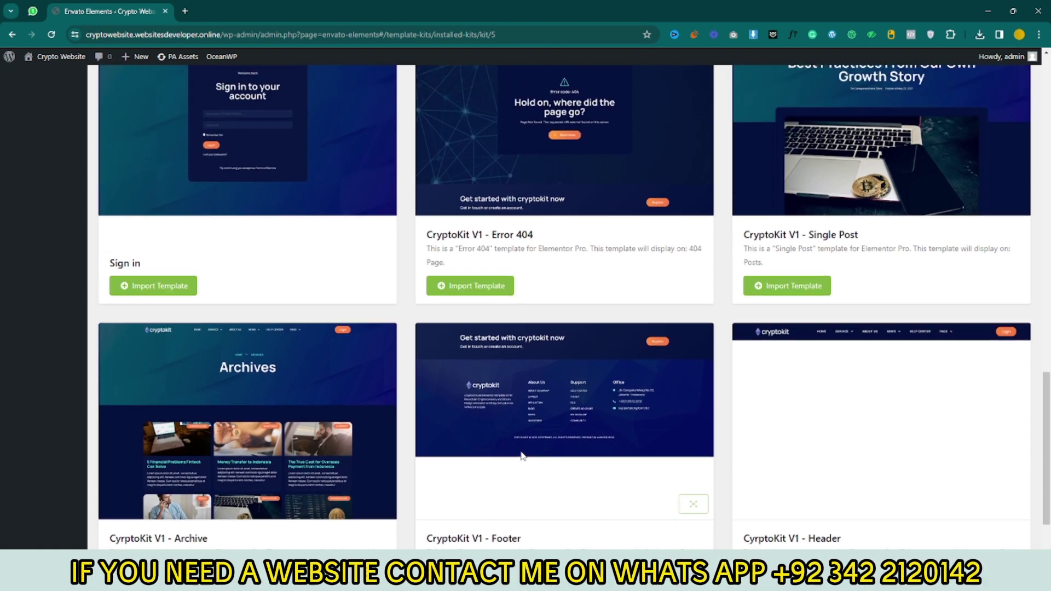
{"action": "scroll", "coordinate": [542, 420], "scroll_direction": "up", "scroll_amount": 1}
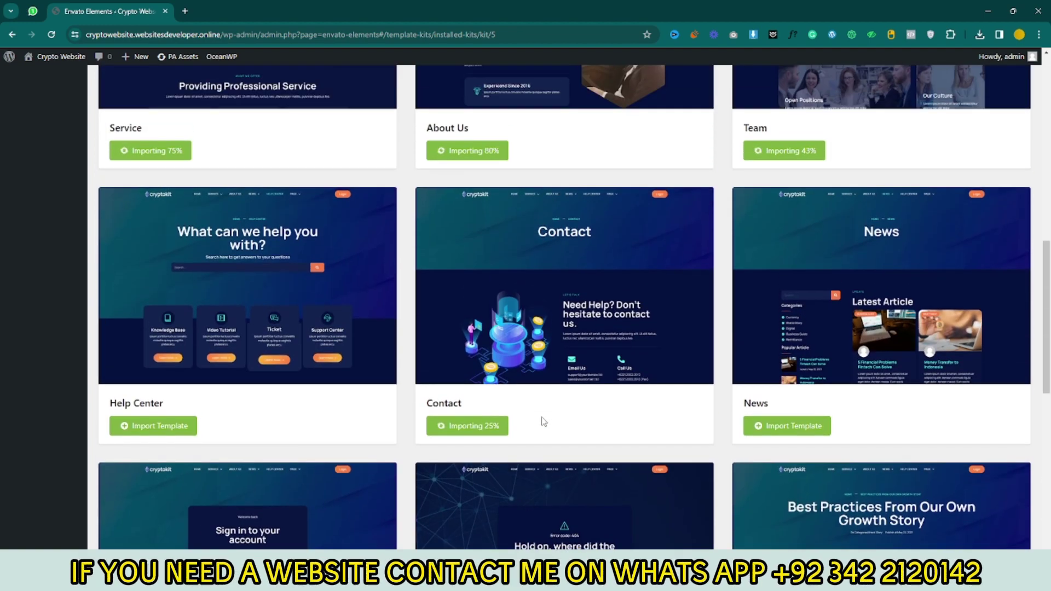
{"action": "scroll", "coordinate": [544, 356], "scroll_direction": "up", "scroll_amount": 11}
{"action": "scroll", "coordinate": [547, 287], "scroll_direction": "down", "scroll_amount": 3}
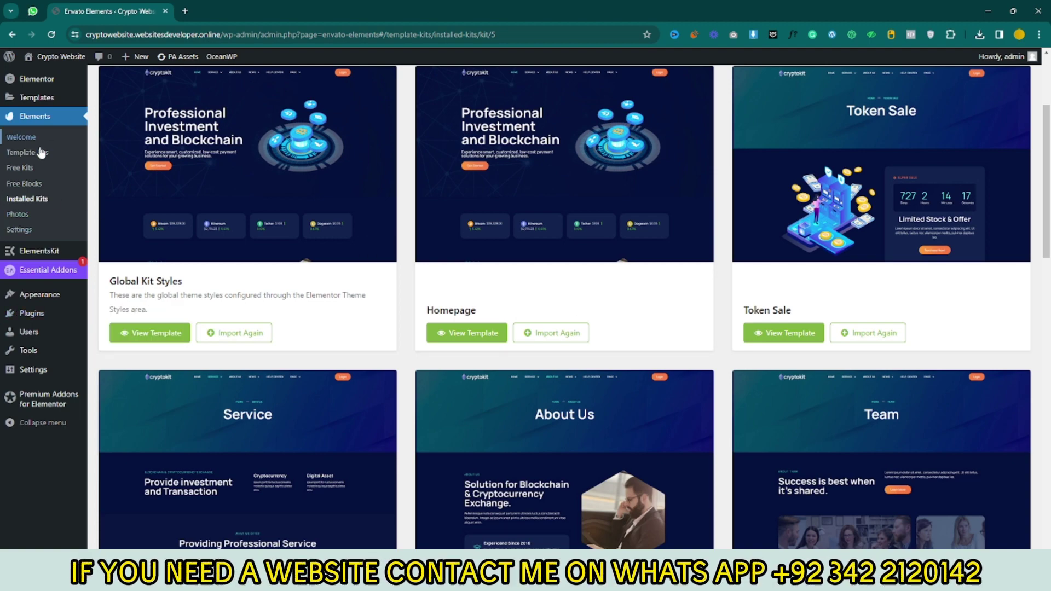
{"action": "scroll", "coordinate": [42, 149], "scroll_direction": "up", "scroll_amount": 3}
- Add a new WordPress page and give it the title "Home"
{"action": "mouse_move", "coordinate": [28, 203]}
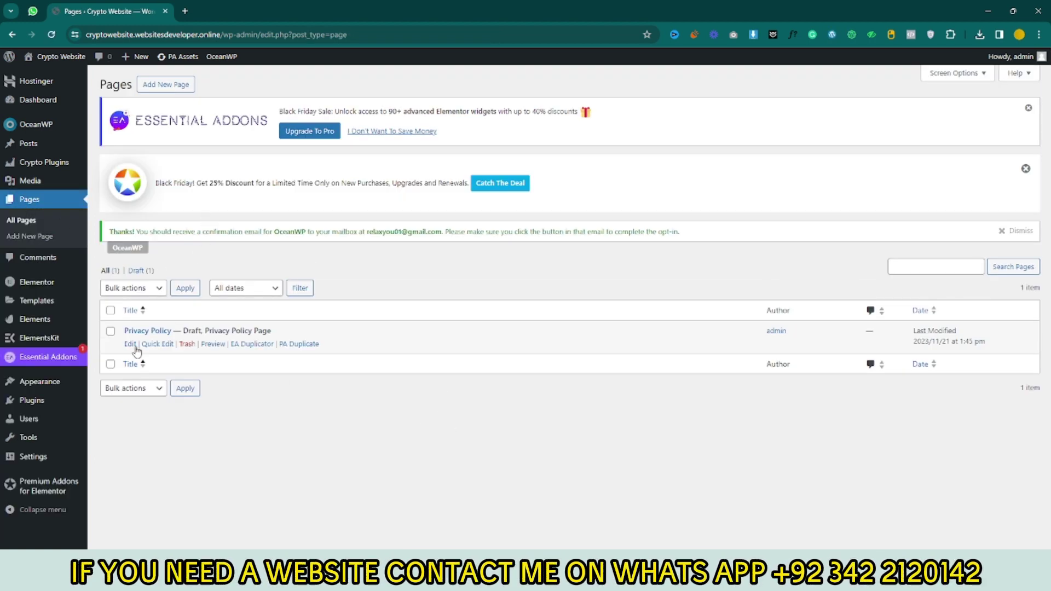
{"action": "left_click", "coordinate": [164, 89]}
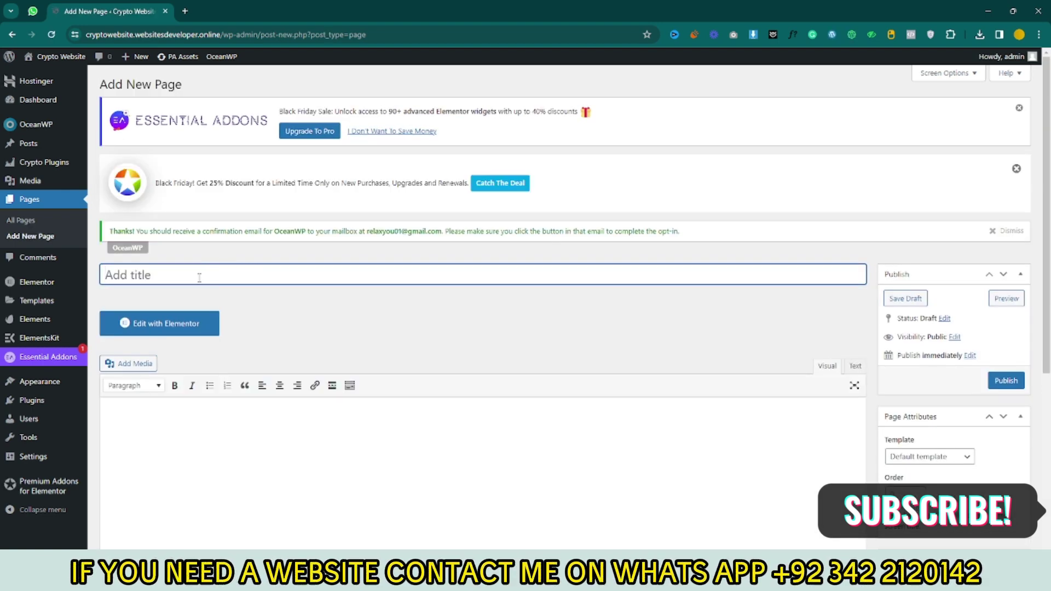
{"action": "type", "text": "HCme"}
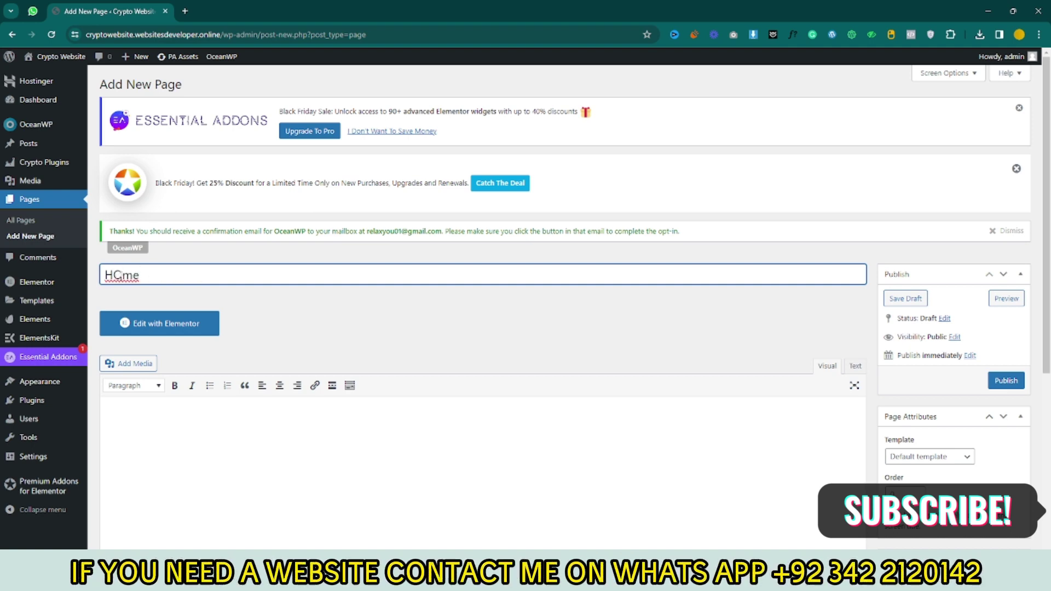
{"action": "key", "text": "BackSpace"}
{"action": "type", "text": "o"}
- Set the Home page's template to Elementor Full Width and disable its paddings in the OceanWP settings
{"action": "scroll", "coordinate": [131, 255], "scroll_direction": "down", "scroll_amount": 4}
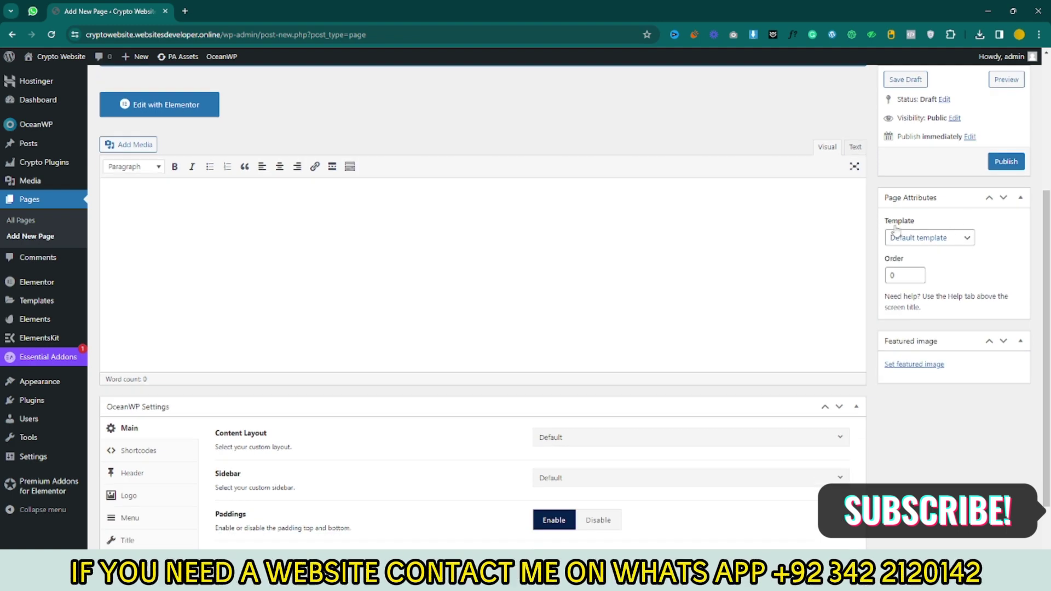
{"action": "left_click", "coordinate": [967, 245]}
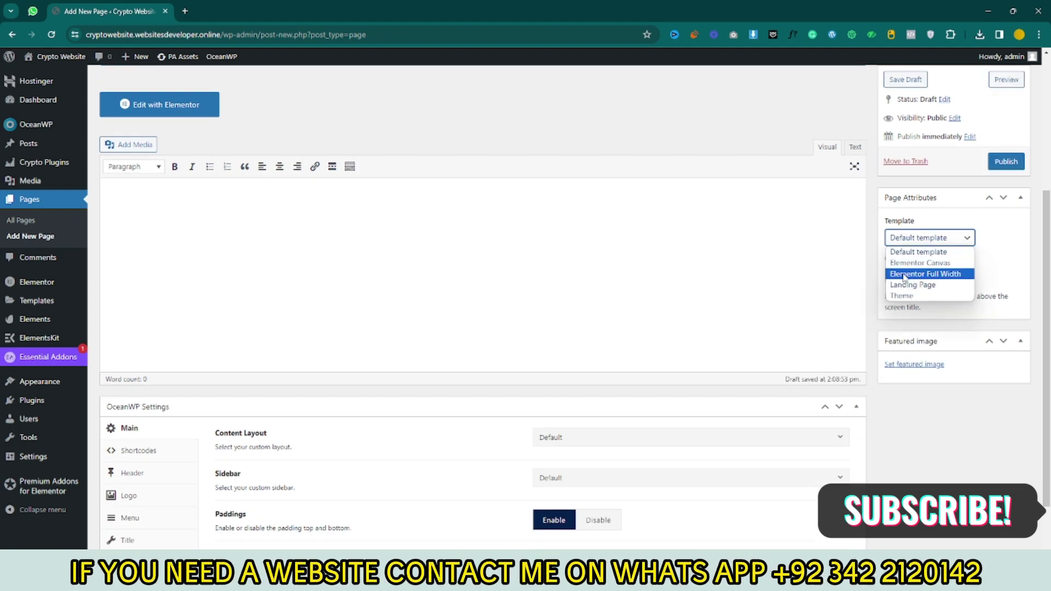
{"action": "left_click", "coordinate": [903, 274]}
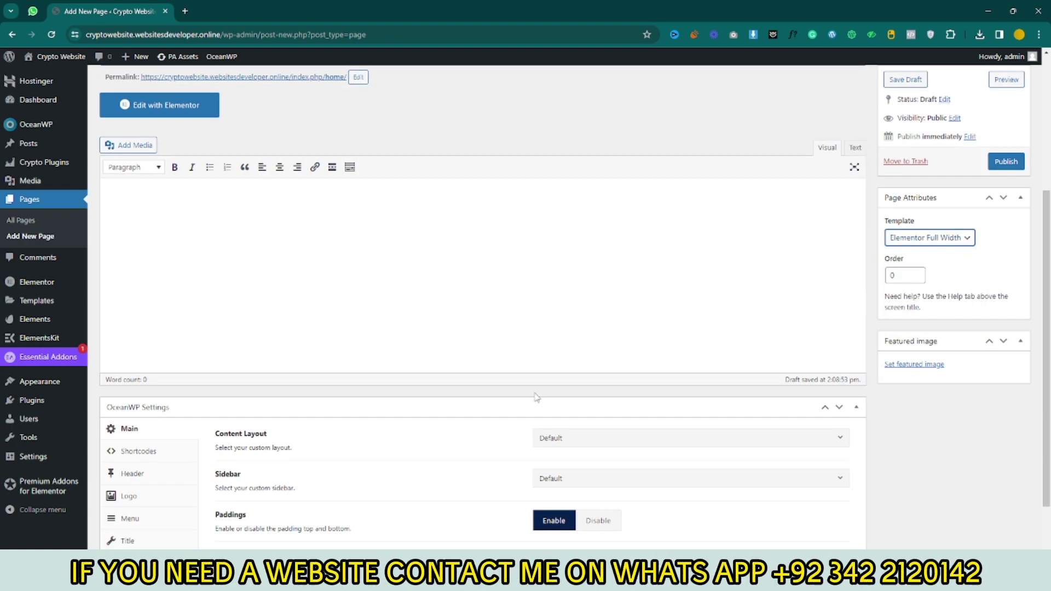
{"action": "scroll", "coordinate": [348, 351], "scroll_direction": "down", "scroll_amount": 2}
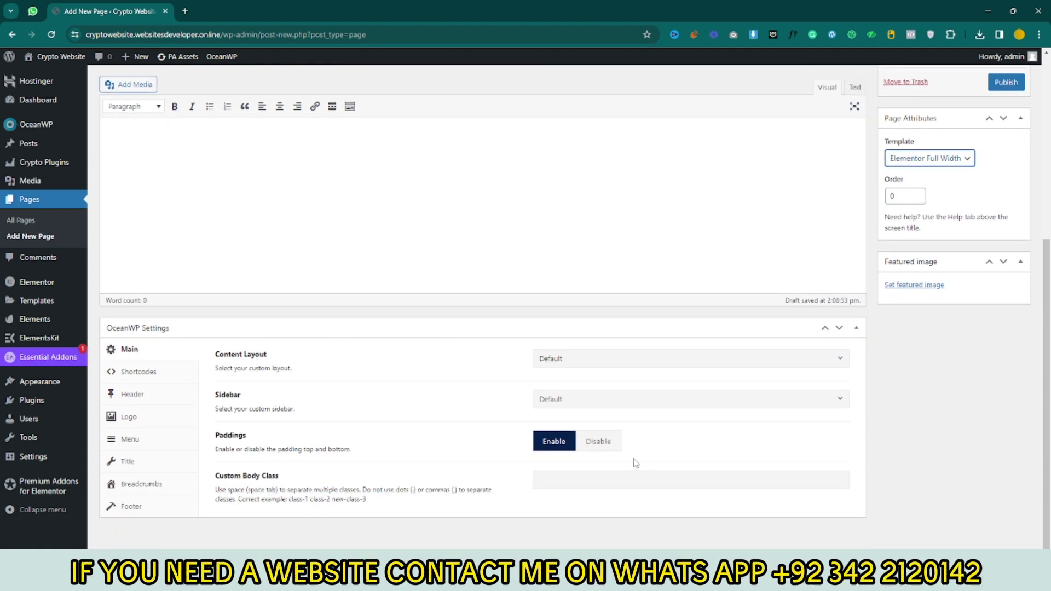
{"action": "left_click", "coordinate": [599, 442]}
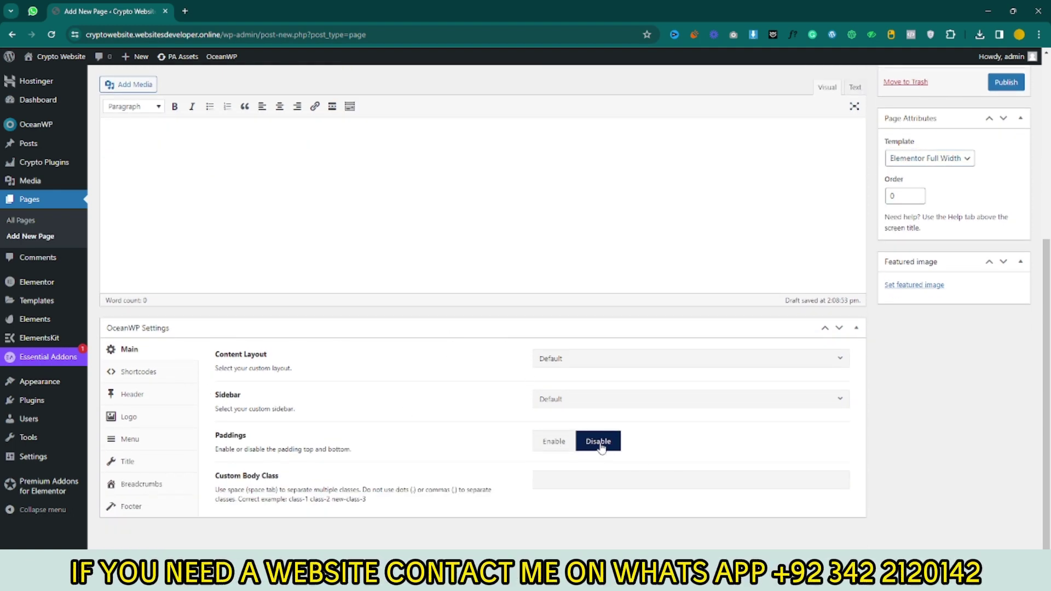
- Disable the top bar and enable the header for the Home page in its OceanWP settings
{"action": "left_click", "coordinate": [159, 372]}
{"action": "left_click", "coordinate": [148, 400]}
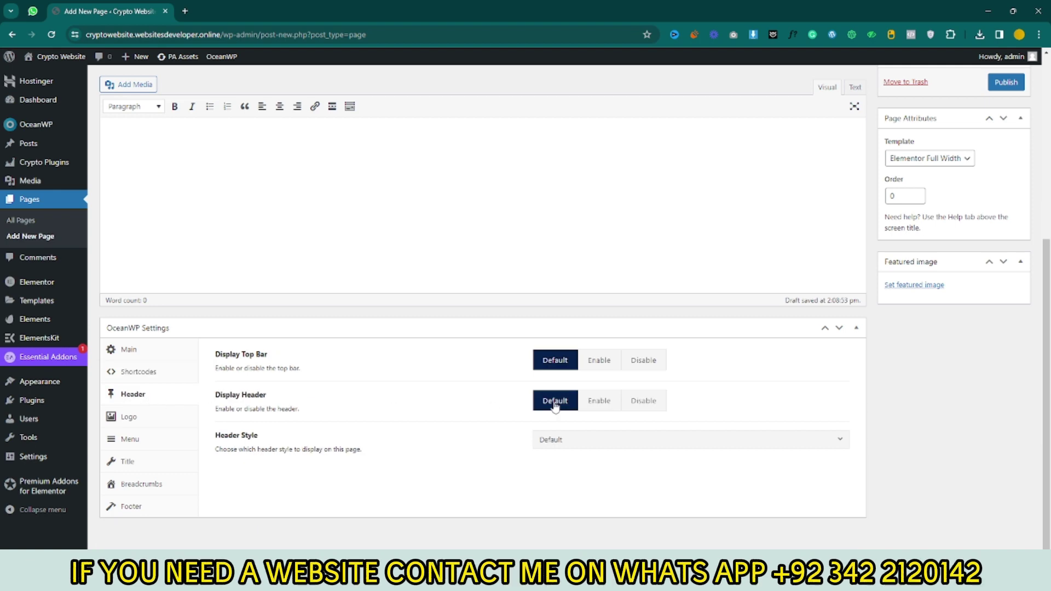
{"action": "left_click", "coordinate": [644, 363]}
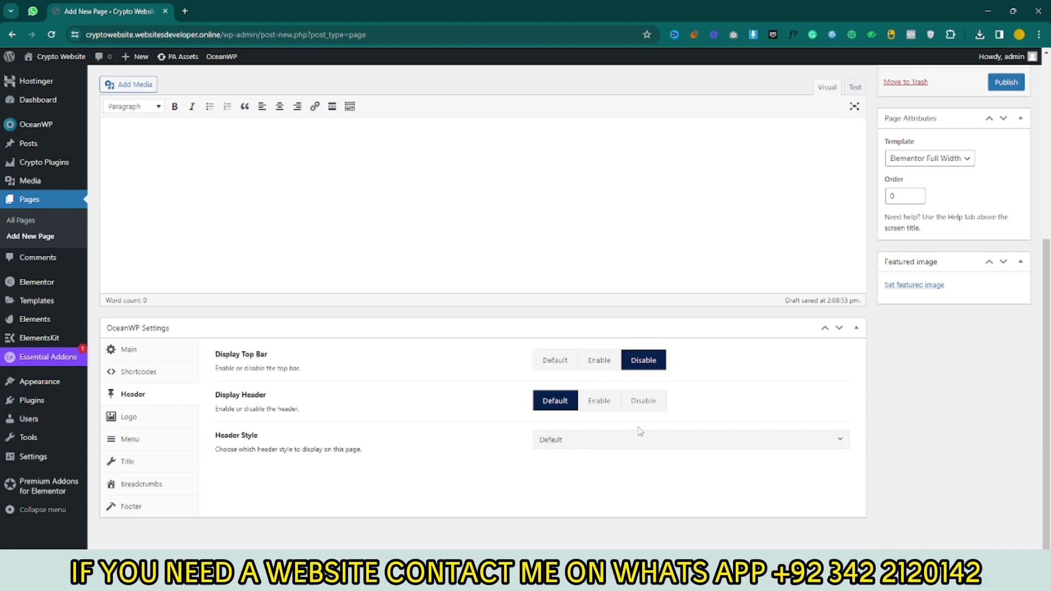
{"action": "left_click", "coordinate": [600, 403]}
- Disable the Home page's heading, page title and breadcrumbs in the OceanWP settings
{"action": "left_click", "coordinate": [154, 419]}
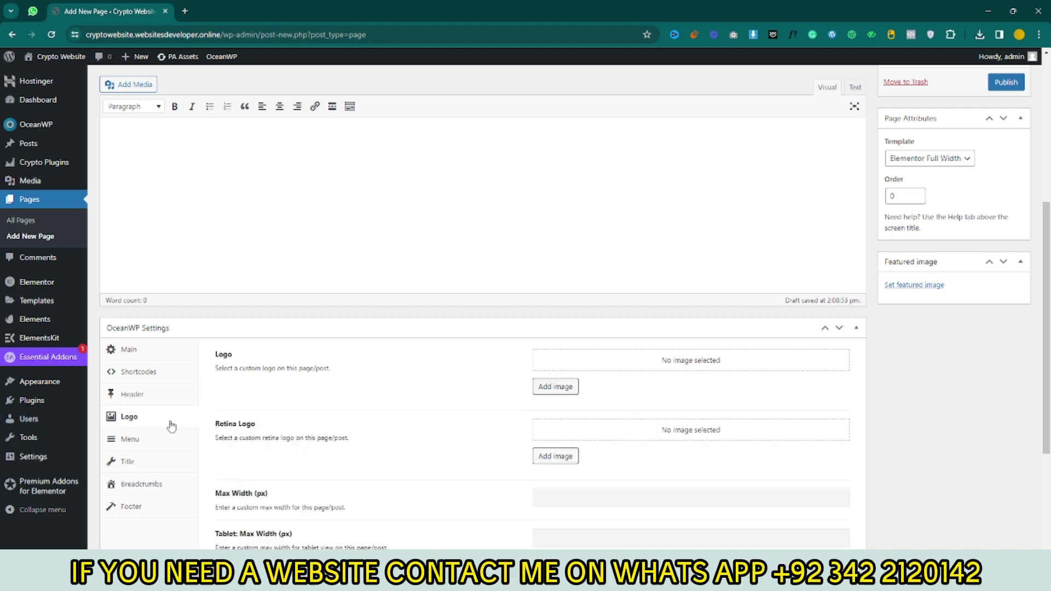
{"action": "scroll", "coordinate": [173, 427], "scroll_direction": "down", "scroll_amount": 3}
{"action": "left_click", "coordinate": [145, 231]}
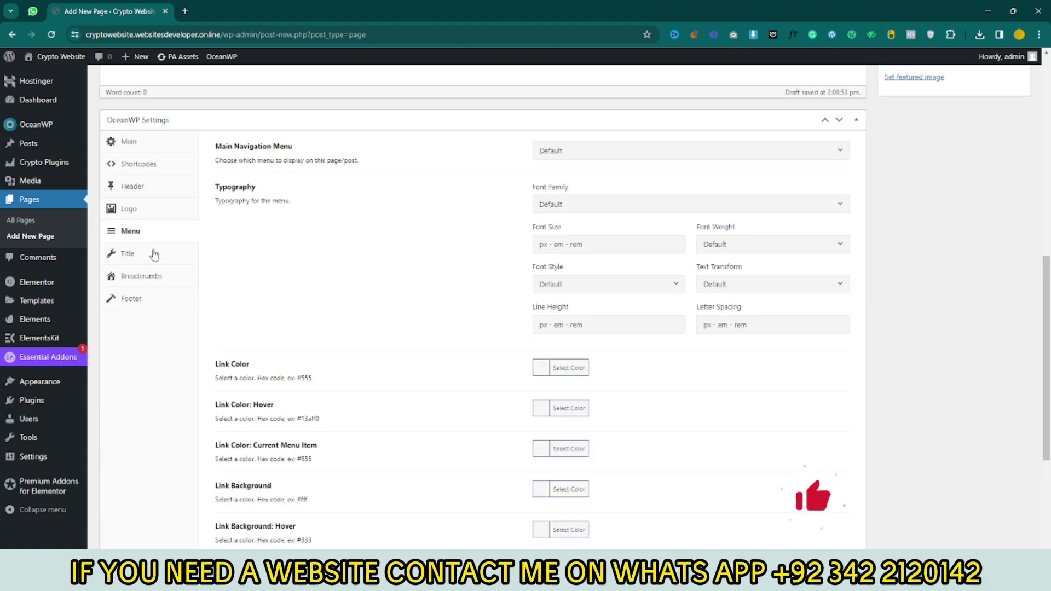
{"action": "left_click", "coordinate": [143, 259]}
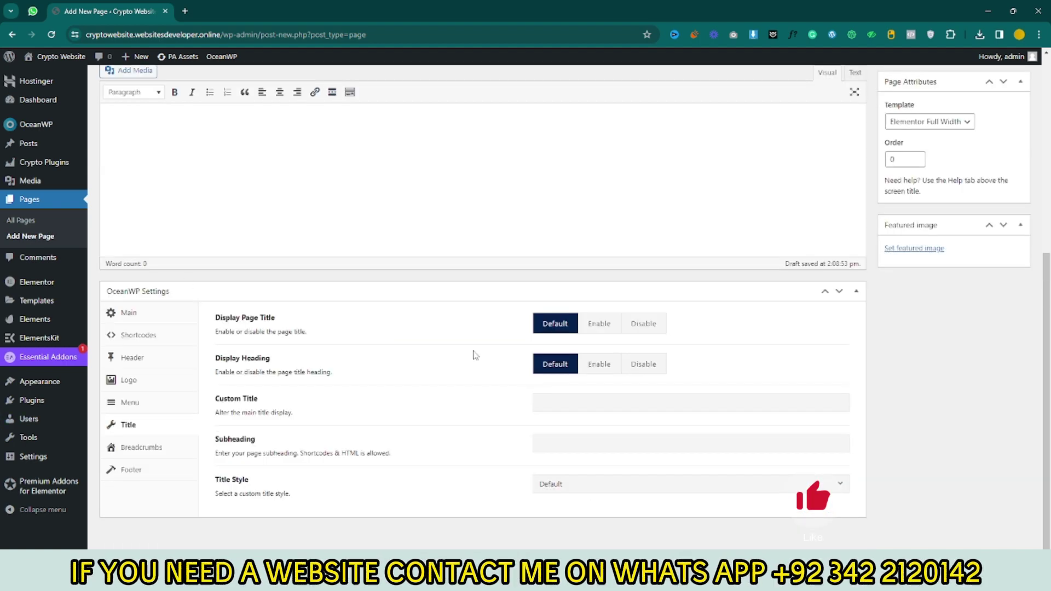
{"action": "left_click", "coordinate": [645, 367]}
{"action": "left_click", "coordinate": [646, 325]}
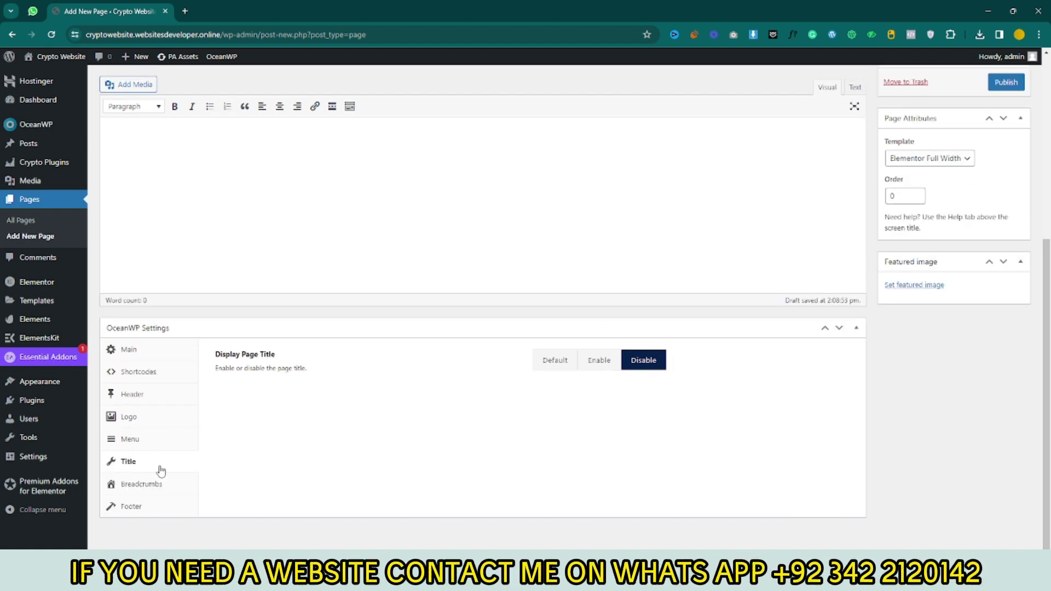
{"action": "left_click", "coordinate": [153, 489]}
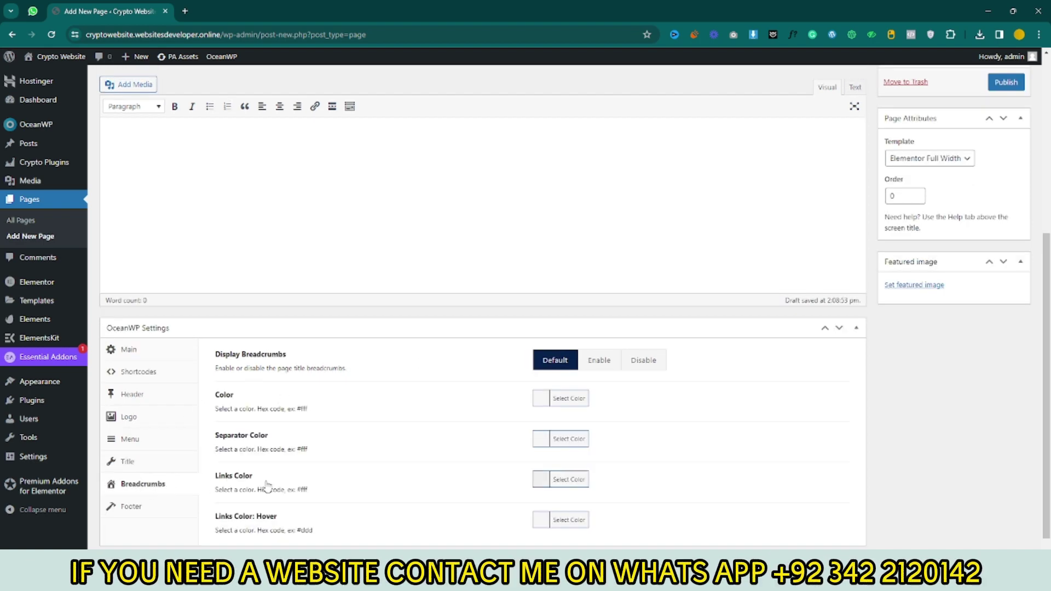
{"action": "left_click", "coordinate": [645, 361]}
- Enable the footer widgets area and copyright area for the Home page, and publish the page
{"action": "left_click", "coordinate": [137, 506]}
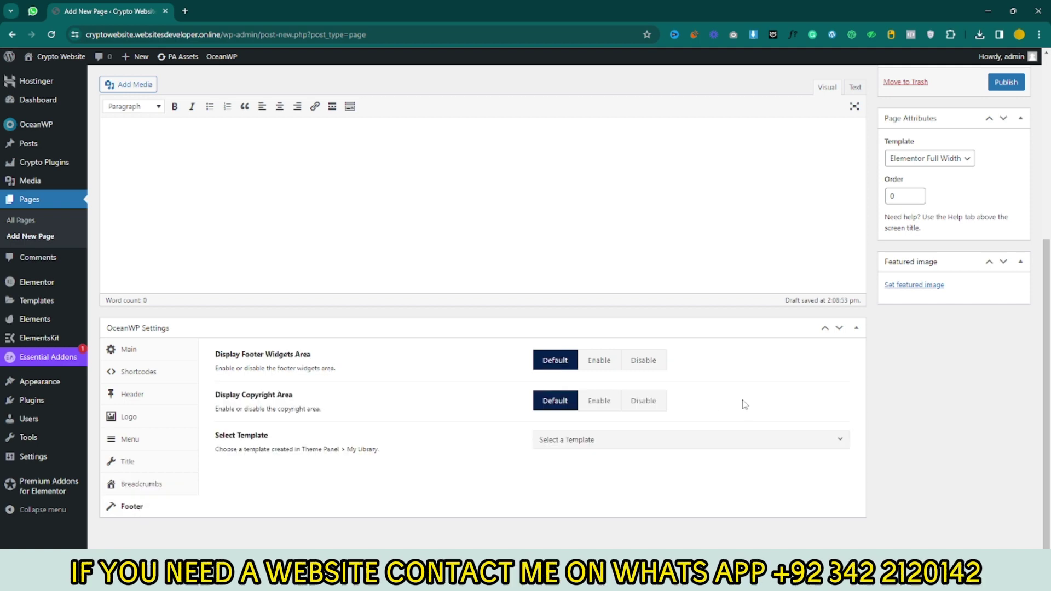
{"action": "left_click", "coordinate": [605, 365]}
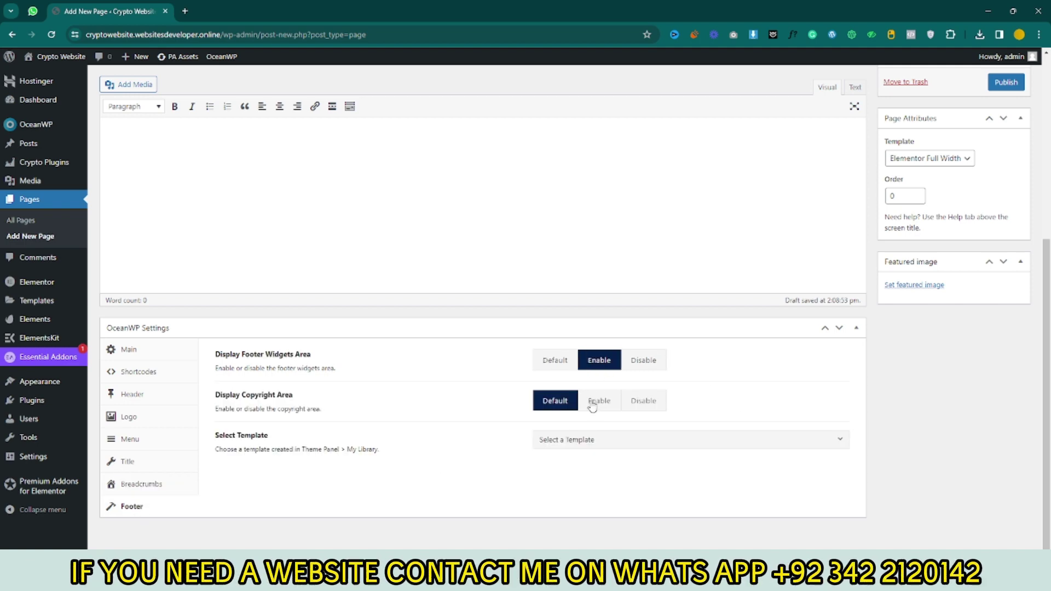
{"action": "left_click", "coordinate": [594, 401]}
{"action": "scroll", "coordinate": [723, 364], "scroll_direction": "up", "scroll_amount": 5}
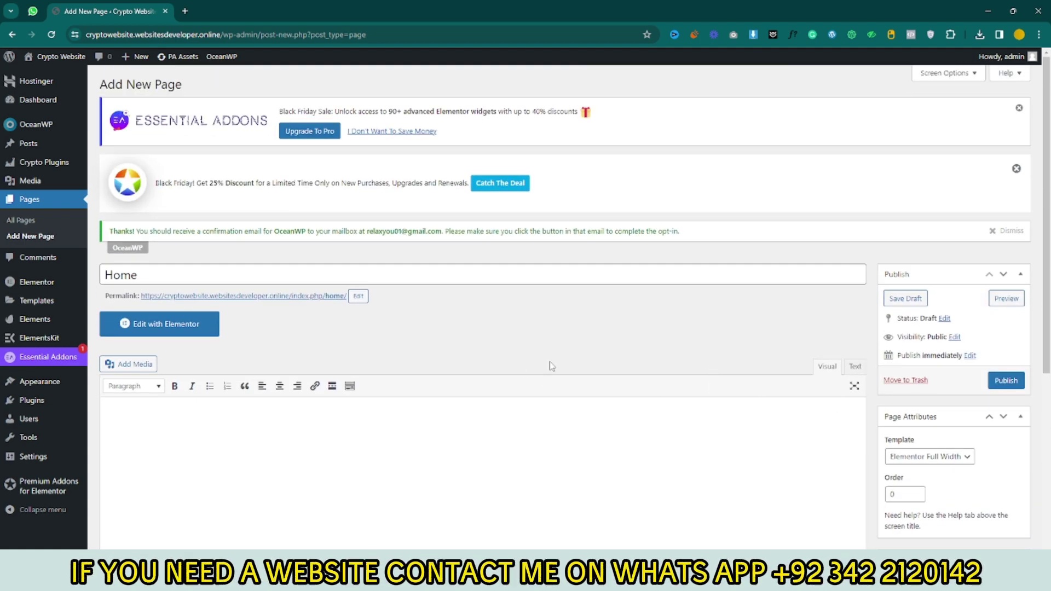
{"action": "left_click", "coordinate": [1006, 381]}
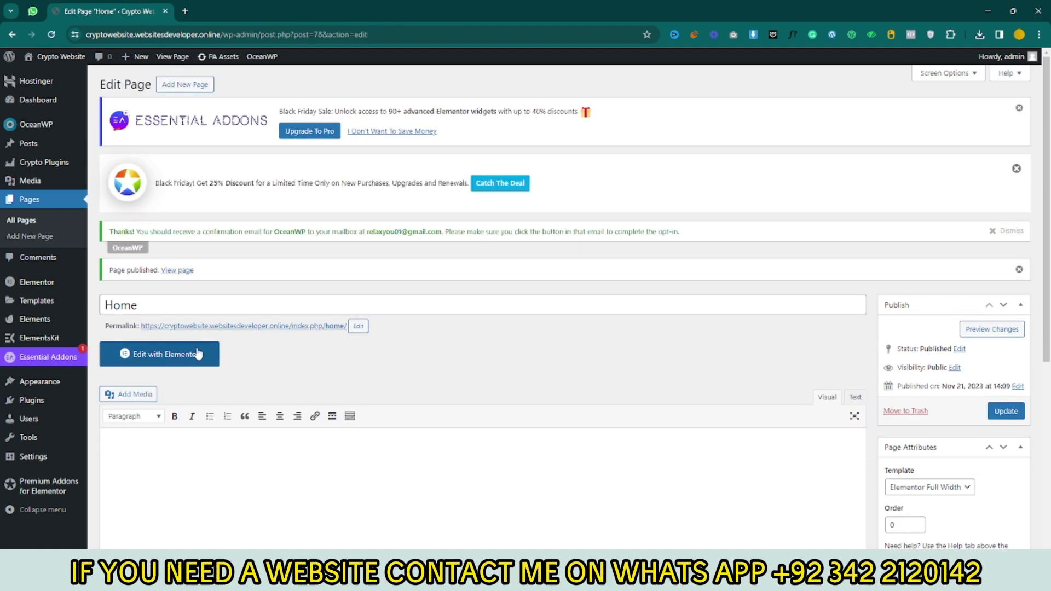
- Open the Home page in Elementor and insert the saved Homepage template, applying its settings to the page
{"action": "left_click", "coordinate": [127, 359]}
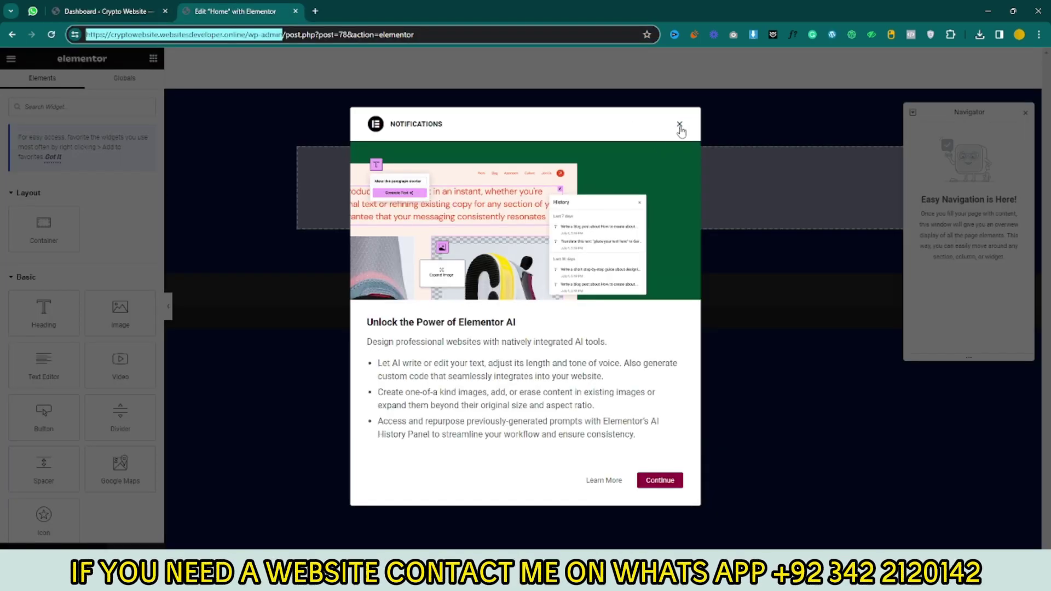
{"action": "left_click", "coordinate": [679, 126]}
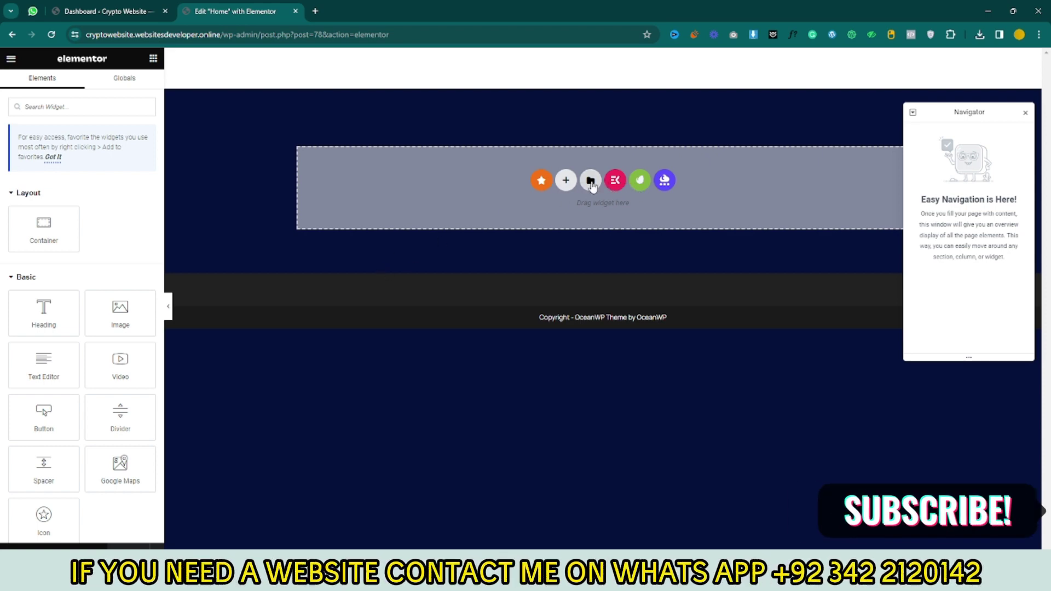
{"action": "left_click", "coordinate": [590, 181]}
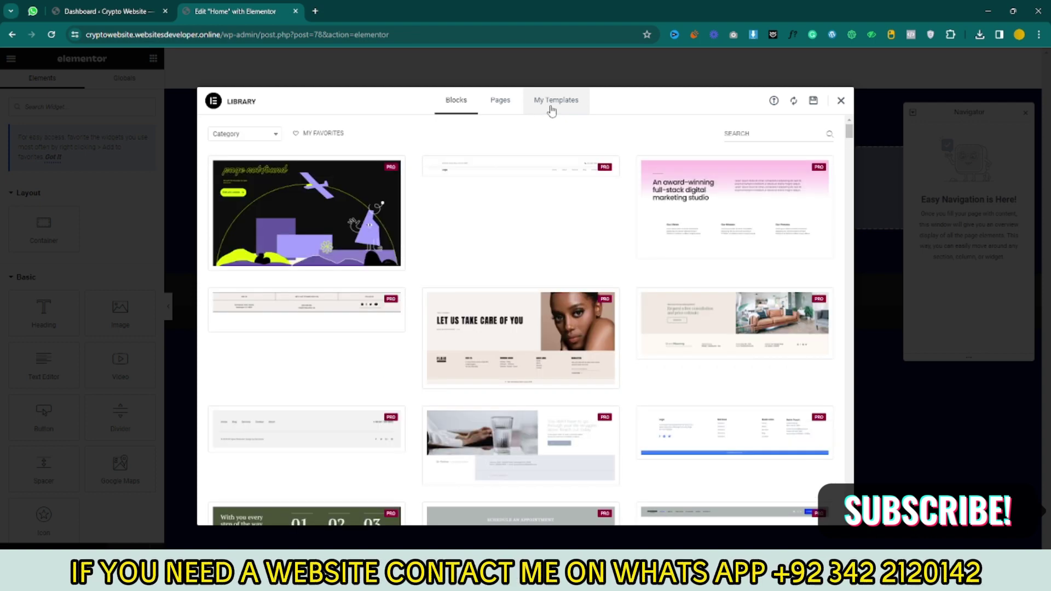
{"action": "left_click", "coordinate": [553, 110]}
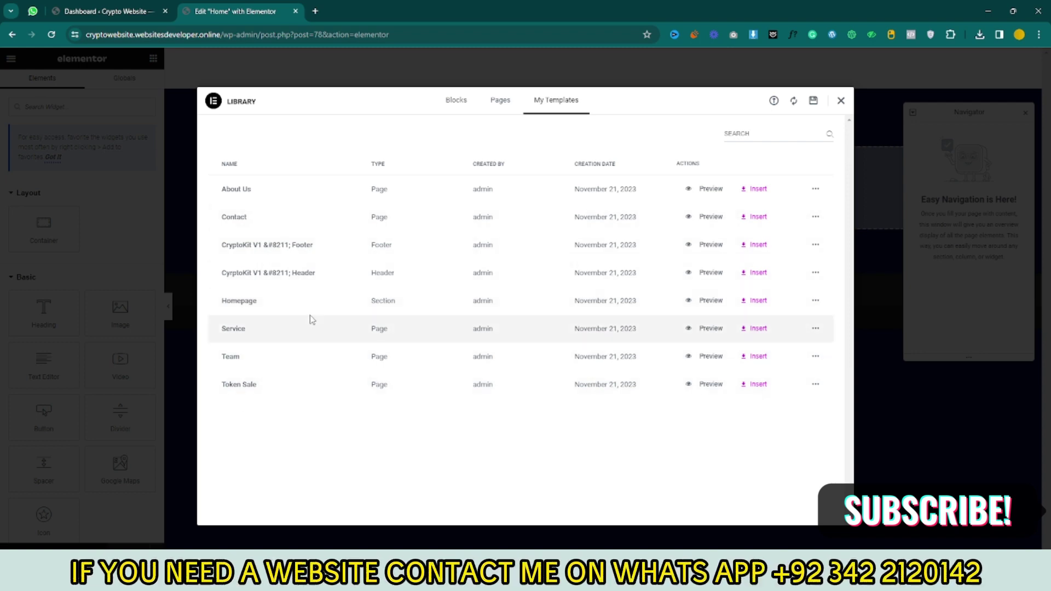
{"action": "left_click", "coordinate": [757, 300]}
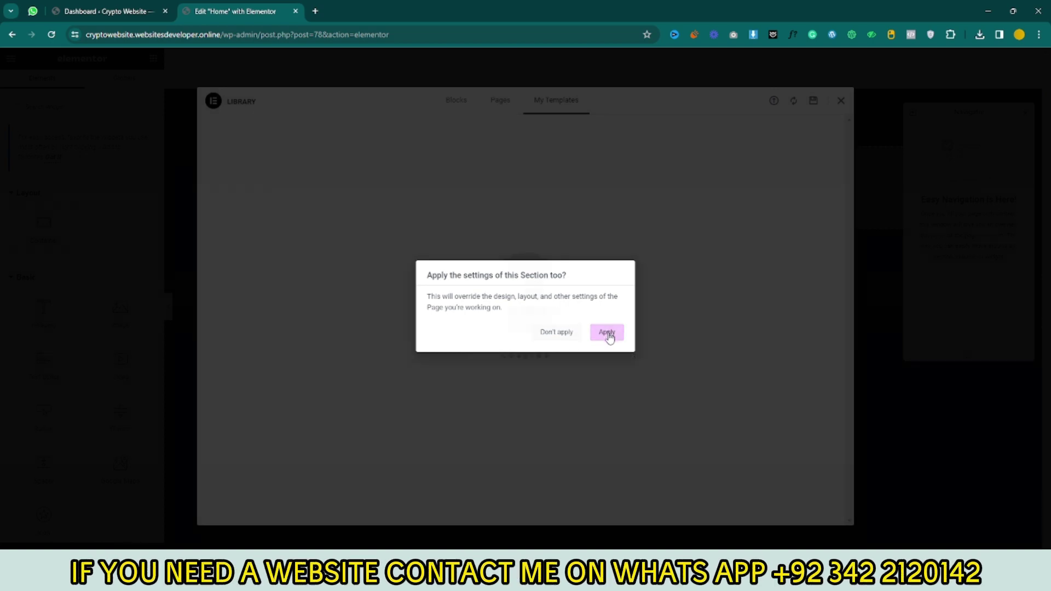
{"action": "left_click", "coordinate": [608, 335]}
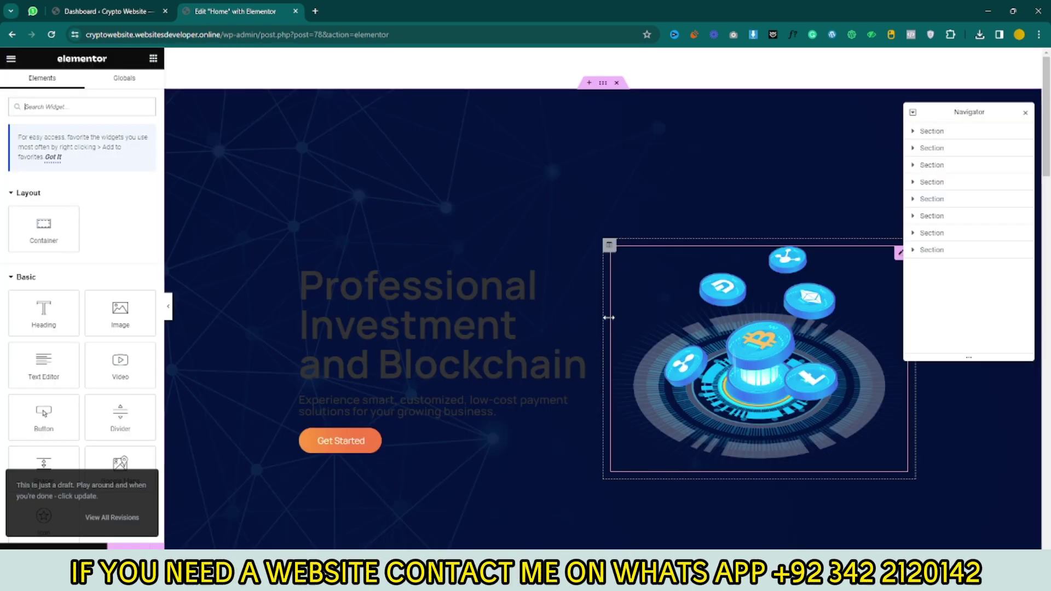
- Insert the saved CryptoKit V1 Header template above the hero section, applying its settings too
{"action": "scroll", "coordinate": [599, 248], "scroll_direction": "down", "scroll_amount": 2}
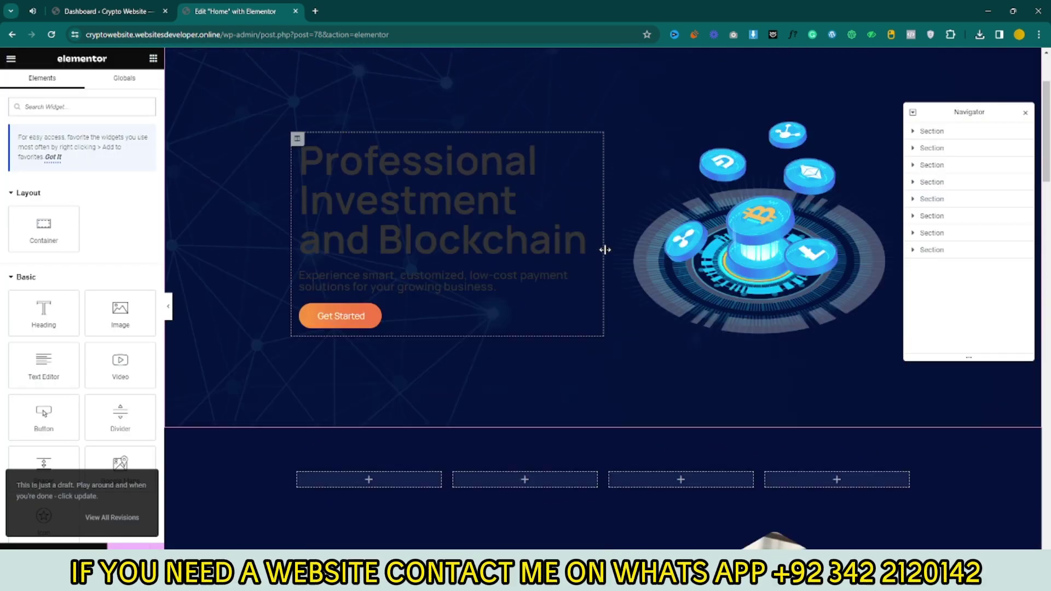
{"action": "scroll", "coordinate": [695, 345], "scroll_direction": "down", "scroll_amount": 8}
{"action": "scroll", "coordinate": [620, 335], "scroll_direction": "down", "scroll_amount": 20}
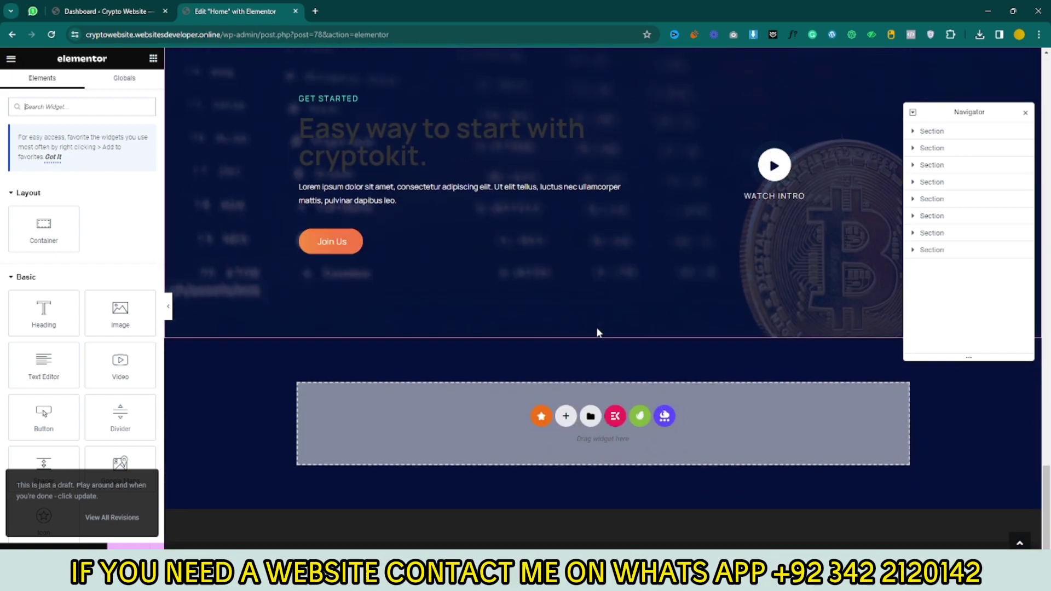
{"action": "scroll", "coordinate": [596, 327], "scroll_direction": "up", "scroll_amount": 20}
{"action": "scroll", "coordinate": [596, 326], "scroll_direction": "up", "scroll_amount": 10}
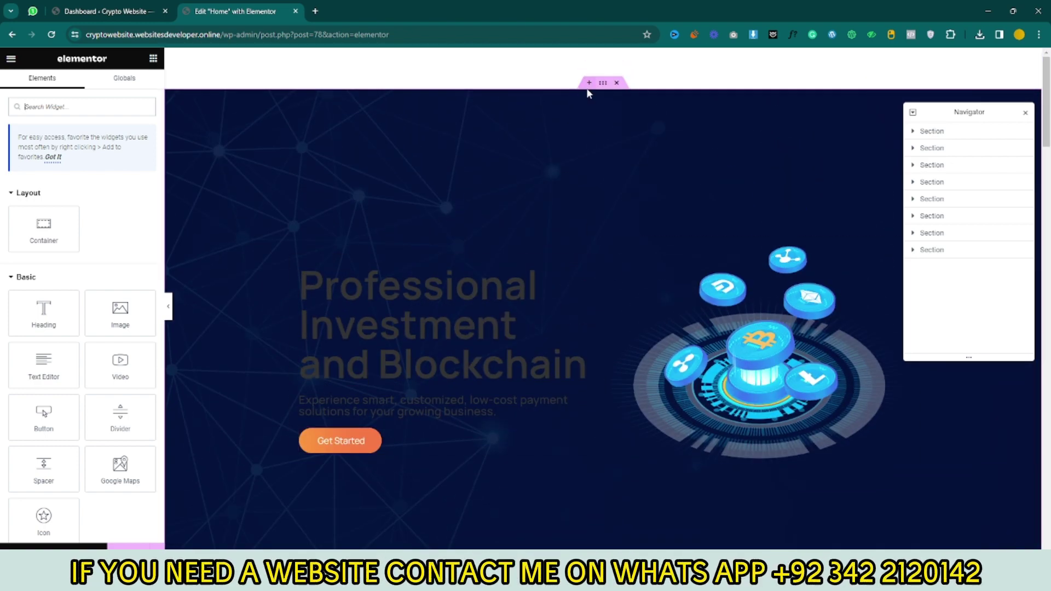
{"action": "left_click", "coordinate": [589, 84]}
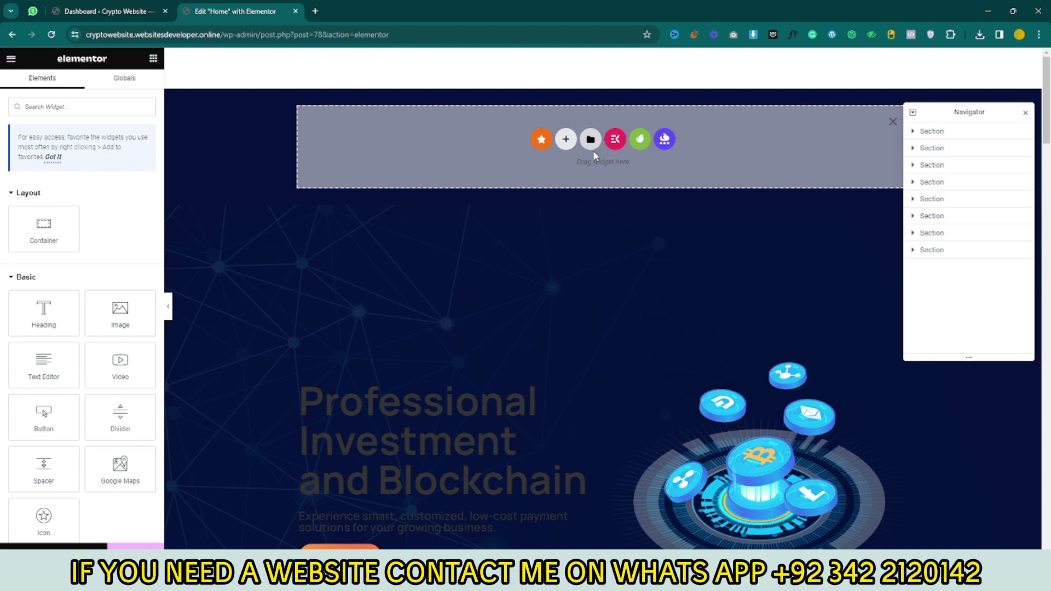
{"action": "left_click", "coordinate": [591, 140]}
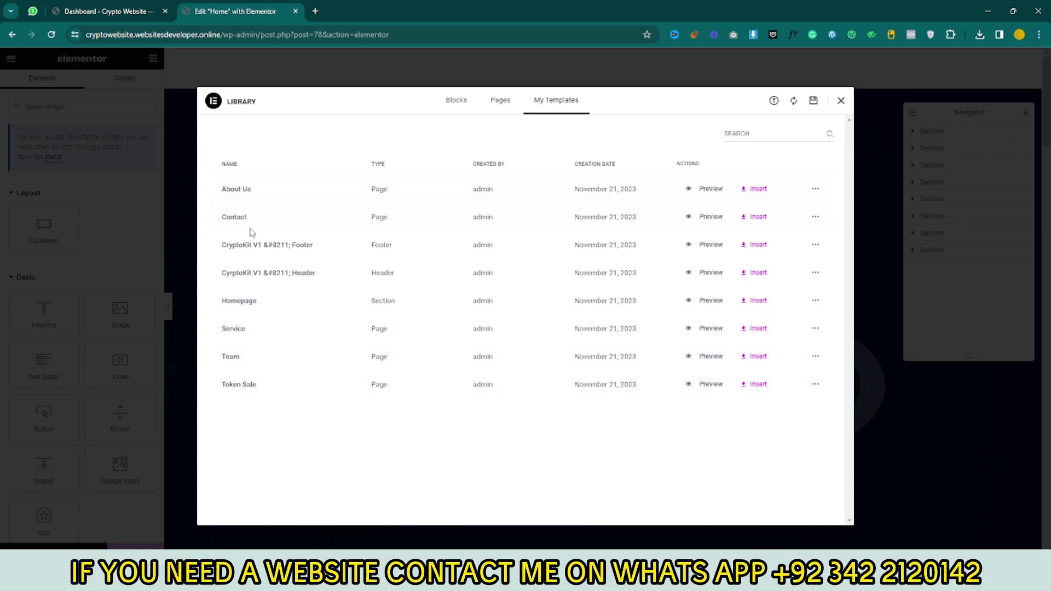
{"action": "left_click", "coordinate": [759, 273]}
{"action": "left_click", "coordinate": [608, 334]}
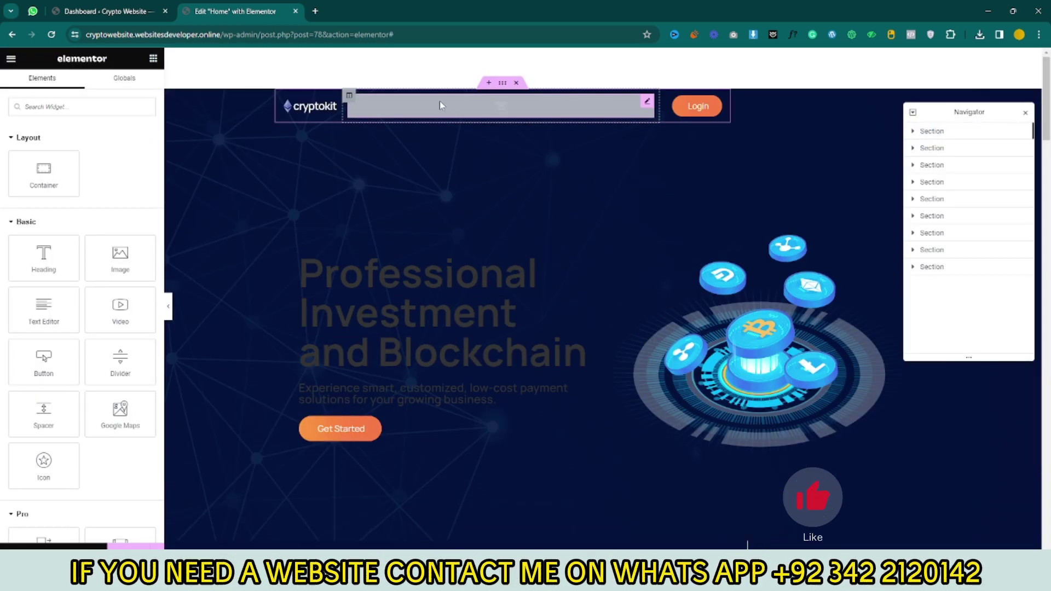
- Switch to the WordPress dashboard and create a navigation menu named "main manu" with the Main display location
{"action": "left_click", "coordinate": [514, 111]}
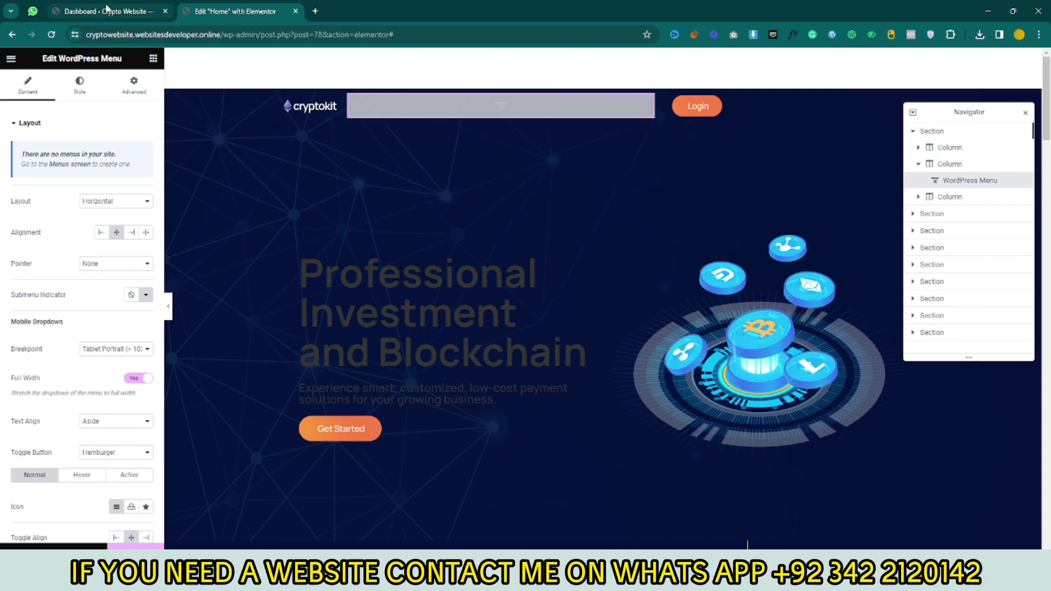
{"action": "left_click", "coordinate": [107, 8]}
{"action": "mouse_move", "coordinate": [39, 404]}
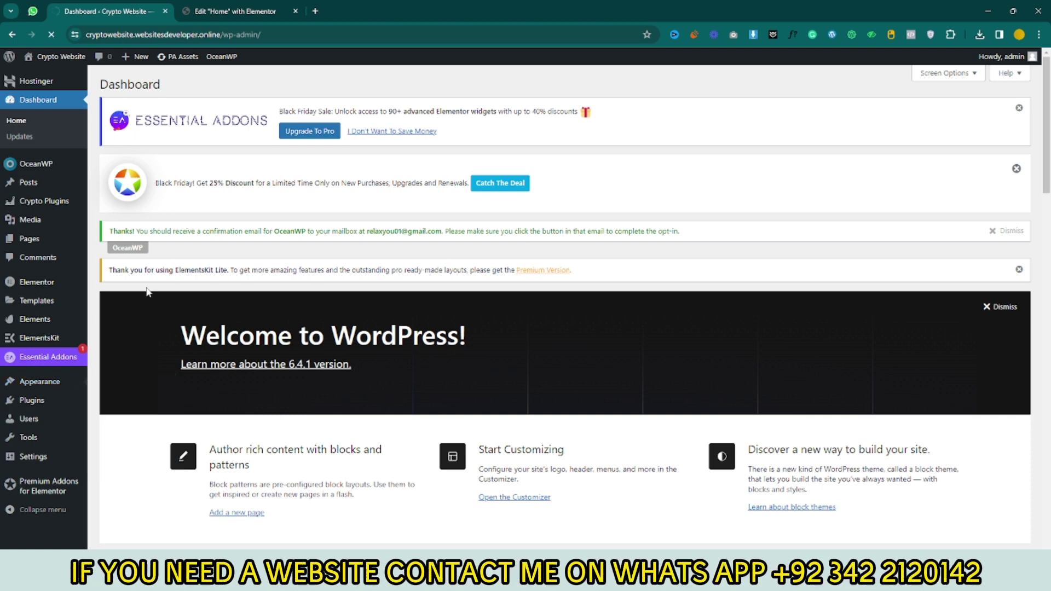
{"action": "scroll", "coordinate": [349, 296], "scroll_direction": "down", "scroll_amount": 2}
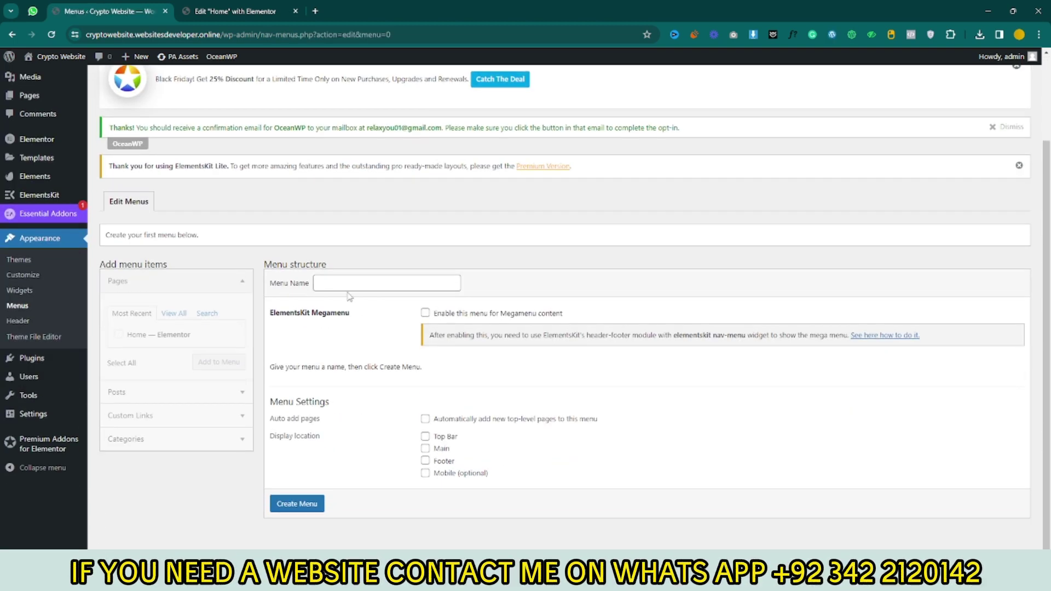
{"action": "left_click", "coordinate": [344, 285]}
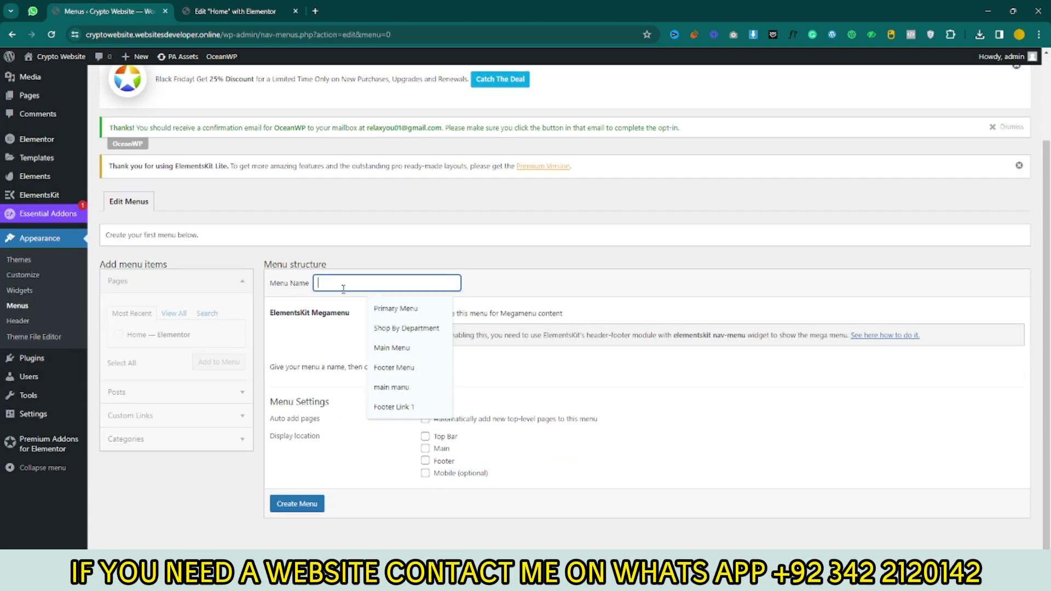
{"action": "left_click", "coordinate": [401, 389]}
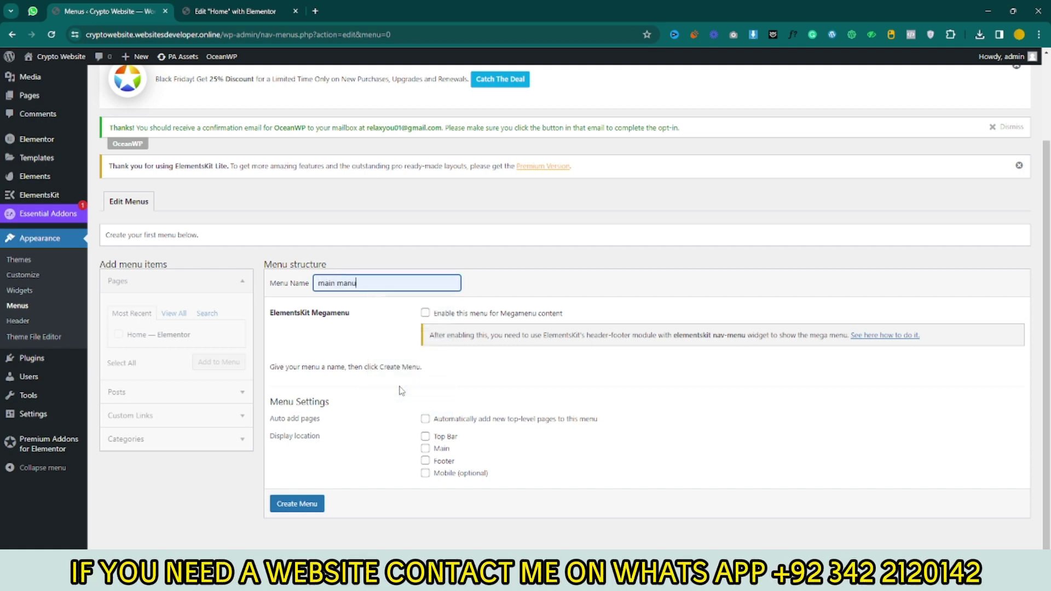
{"action": "left_click", "coordinate": [425, 449]}
{"action": "left_click", "coordinate": [298, 504]}
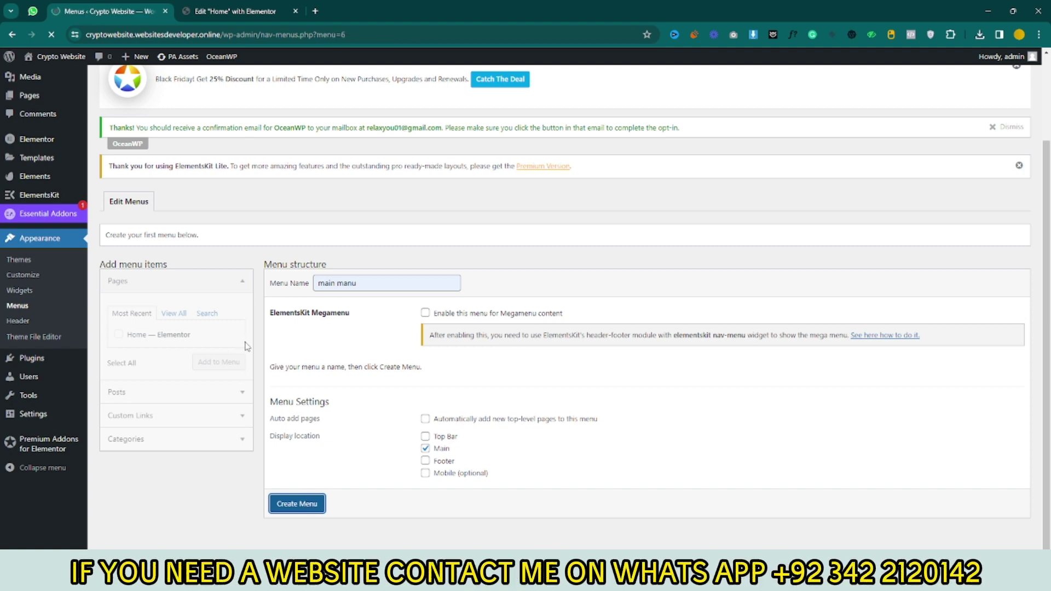
- Add the custom links Home, About us, services, Team and Contact us to the menu and save it
{"action": "scroll", "coordinate": [165, 408], "scroll_direction": "down", "scroll_amount": 2}
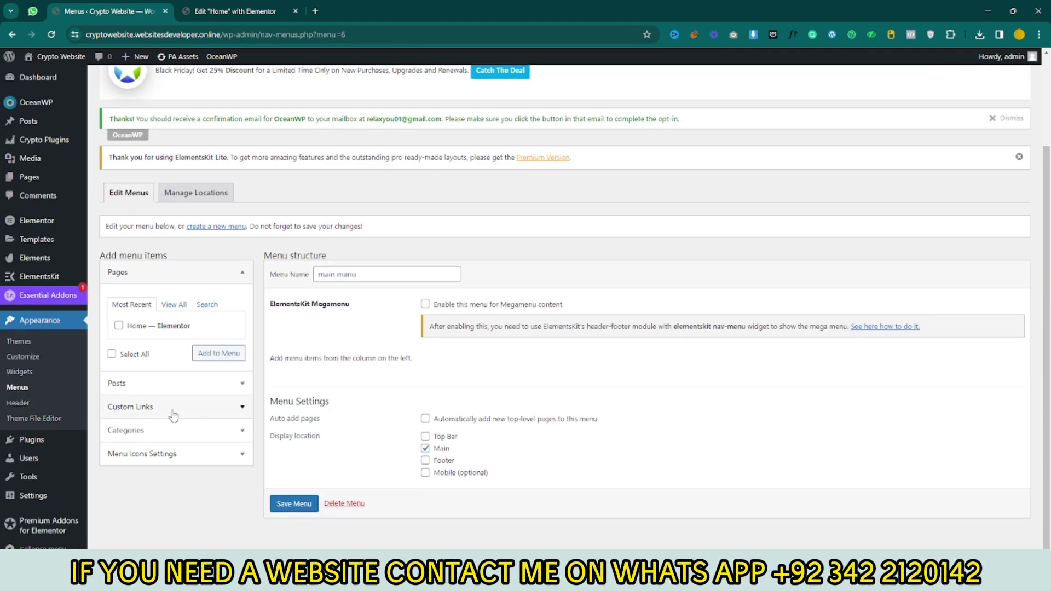
{"action": "left_click", "coordinate": [156, 412]}
{"action": "left_click", "coordinate": [172, 356]}
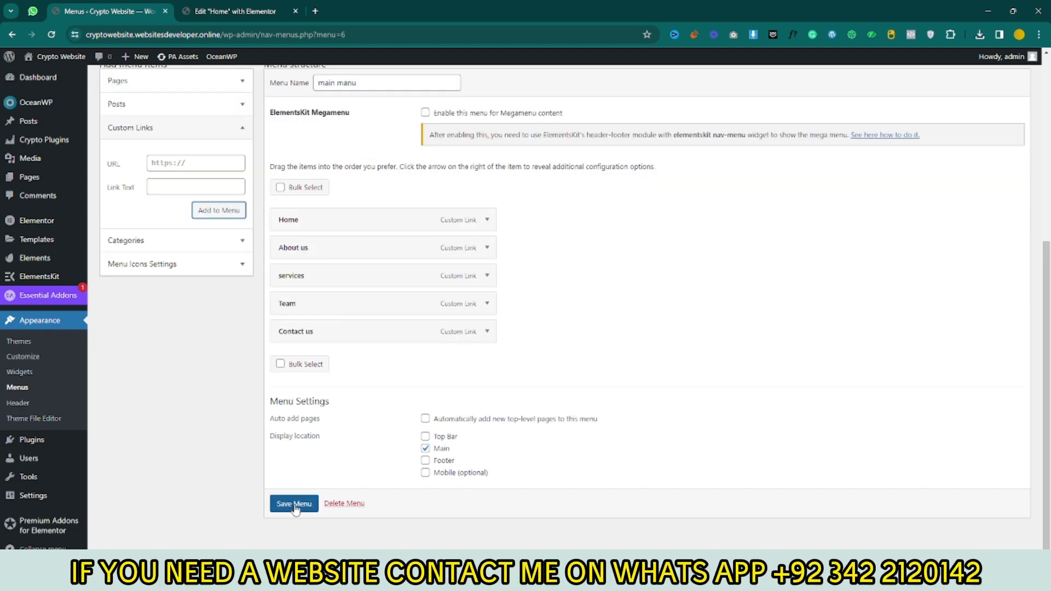
{"action": "left_click", "coordinate": [295, 505]}
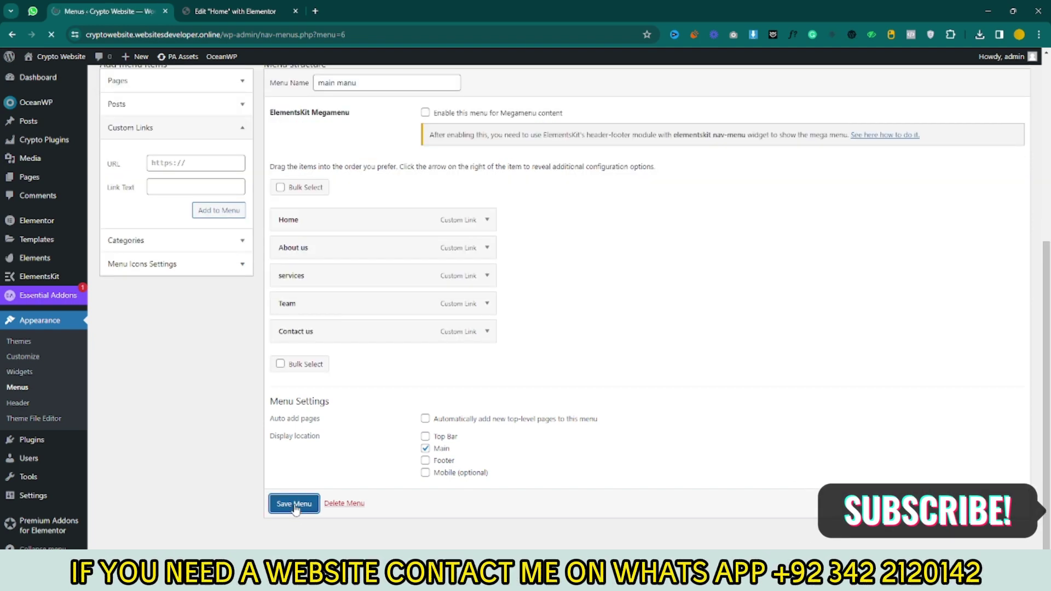
{"action": "scroll", "coordinate": [305, 330], "scroll_direction": "down", "scroll_amount": 2}
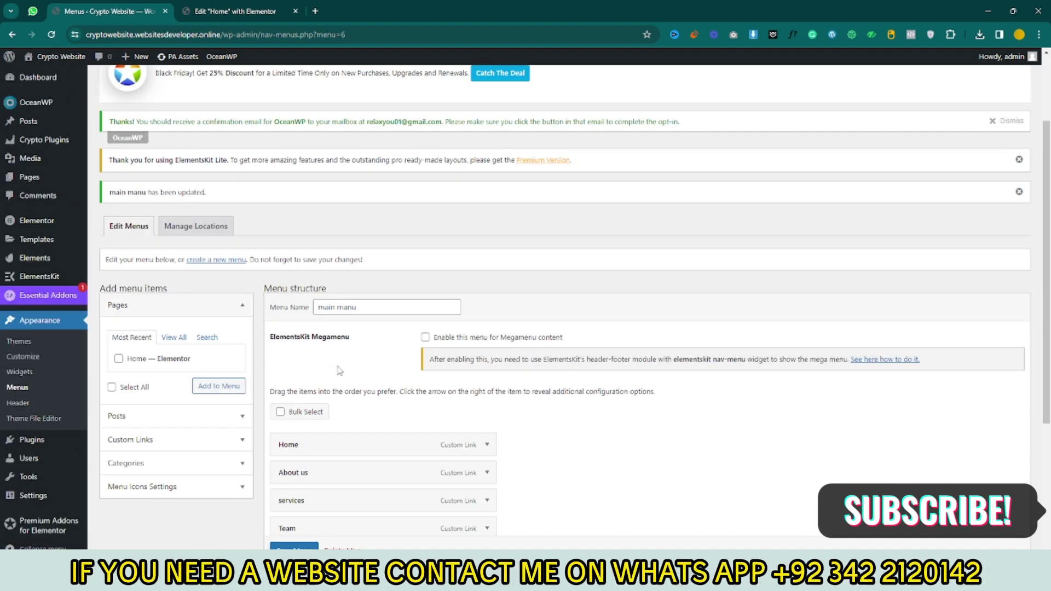
- Return to the Elementor editor and set the header section to Full Width content with Stretch Section enabled, moving the Navigator off the header
{"action": "left_click", "coordinate": [227, 12]}
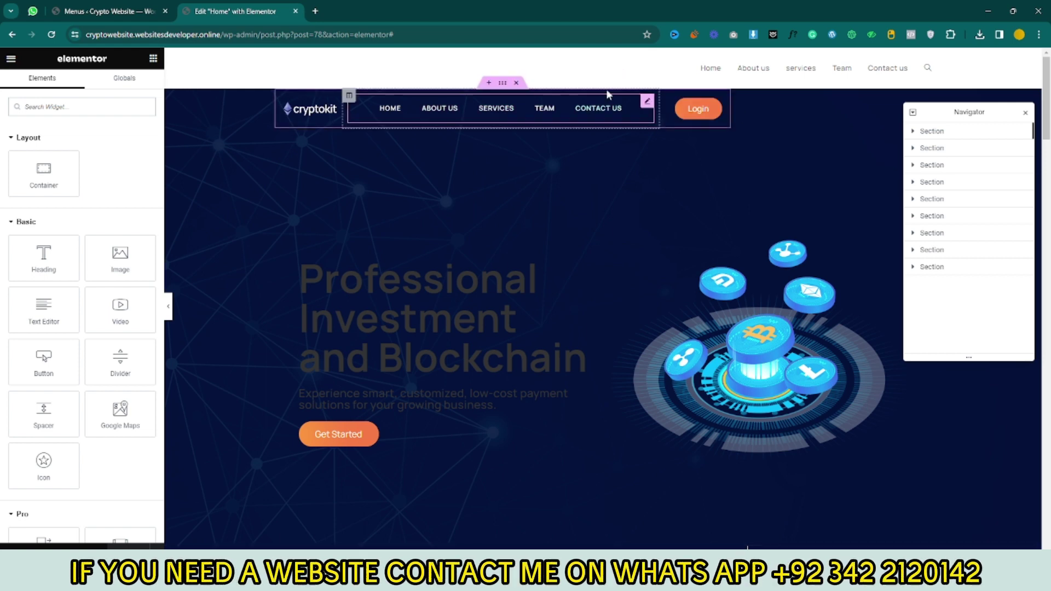
{"action": "left_click", "coordinate": [503, 83]}
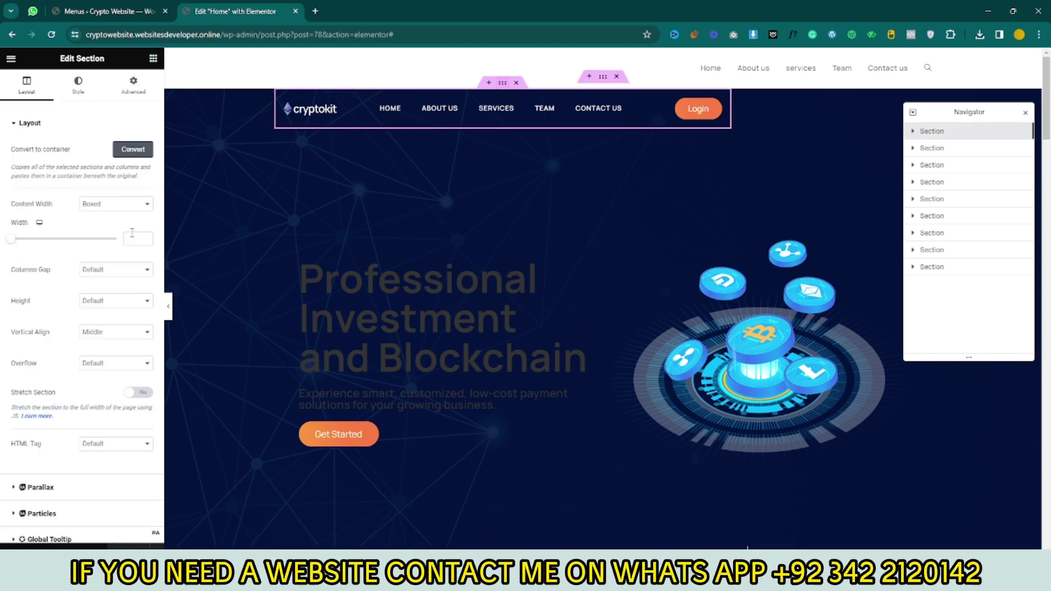
{"action": "left_click", "coordinate": [137, 205]}
{"action": "left_click", "coordinate": [108, 228]}
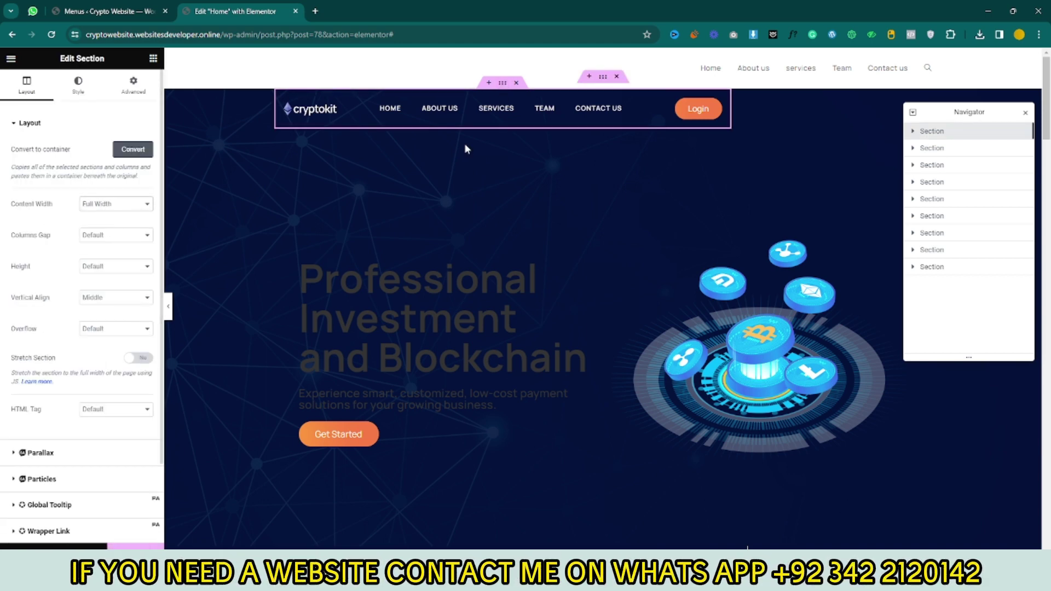
{"action": "left_click", "coordinate": [138, 358]}
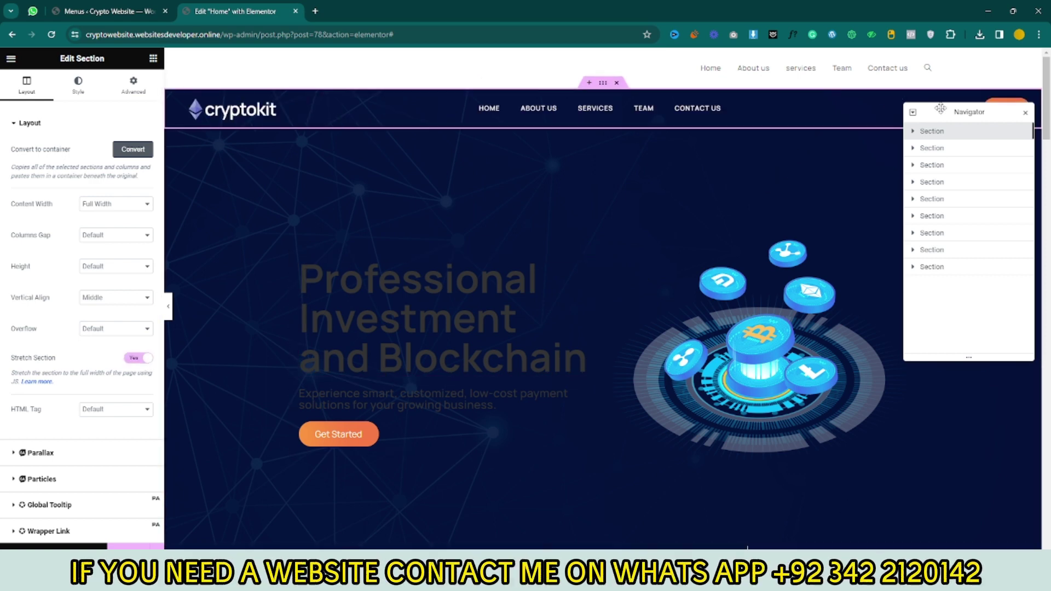
{"action": "left_click_drag", "start_coordinate": [938, 113], "coordinate": [828, 264]}
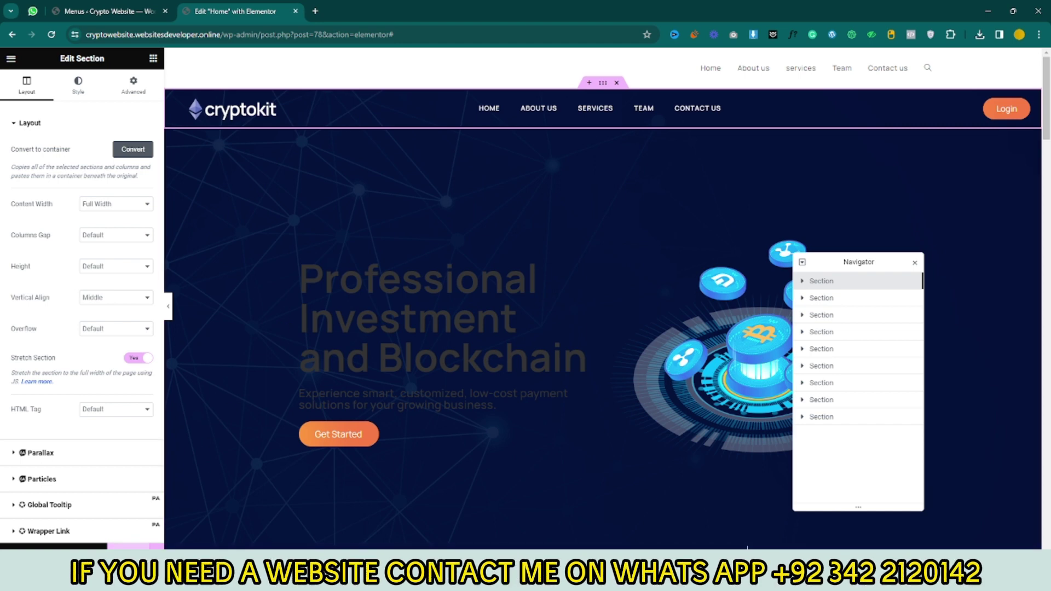
- Examine the header logo's image settings and open its media chooser to see where a replacement logo is picked
{"action": "left_click", "coordinate": [230, 115]}
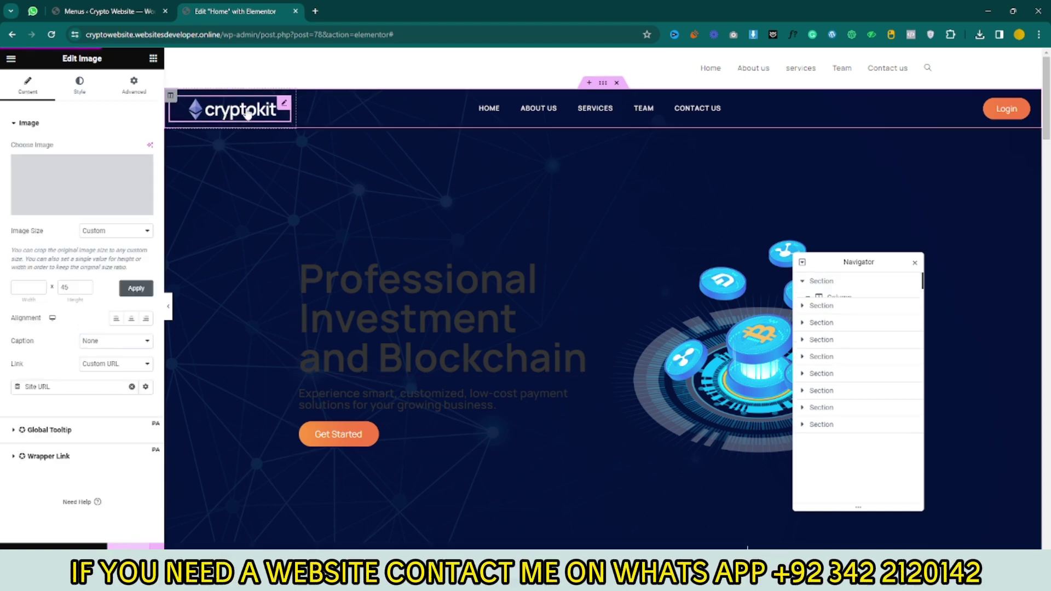
{"action": "left_click", "coordinate": [67, 212]}
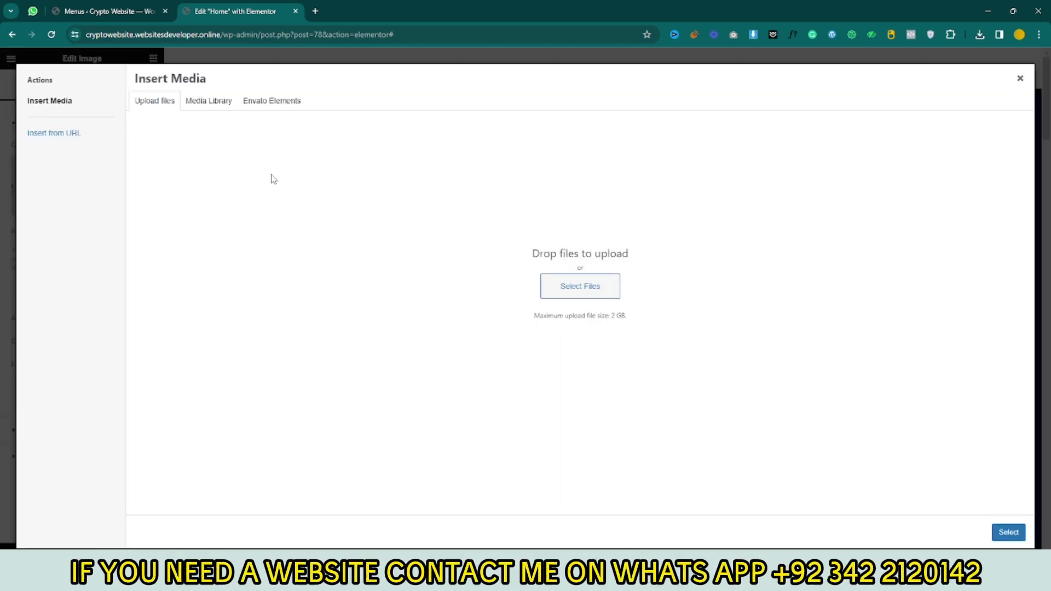
{"action": "left_click", "coordinate": [1009, 533]}
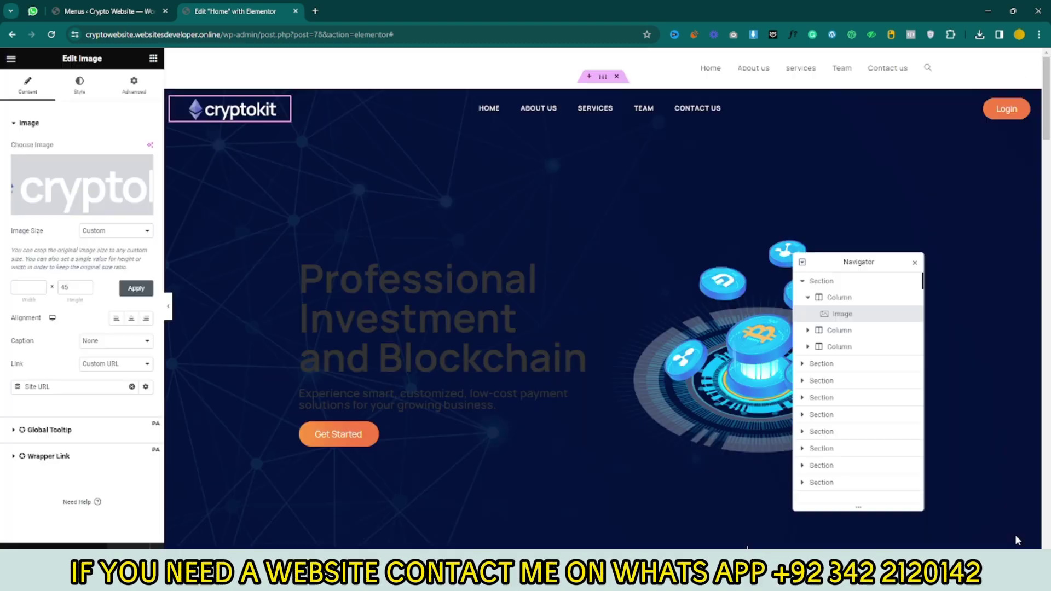
- Open the Home page's WordPress edit screen in a new tab, set its template to Elementor Full Width and update the page
{"action": "scroll", "coordinate": [528, 284], "scroll_direction": "down", "scroll_amount": 5}
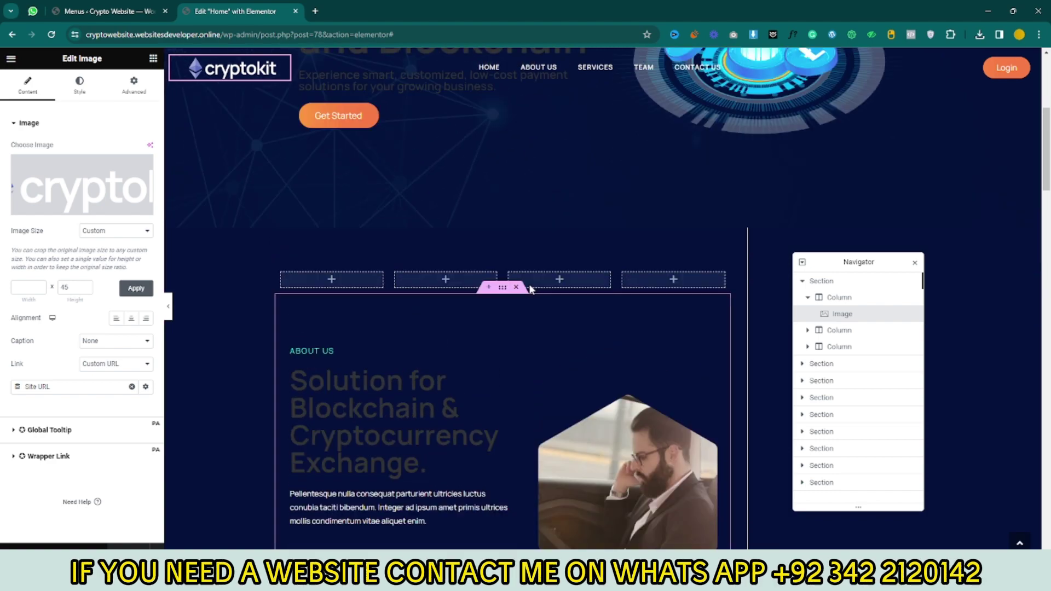
{"action": "scroll", "coordinate": [529, 283], "scroll_direction": "up", "scroll_amount": 5}
{"action": "scroll", "coordinate": [825, 290], "scroll_direction": "down", "scroll_amount": 8}
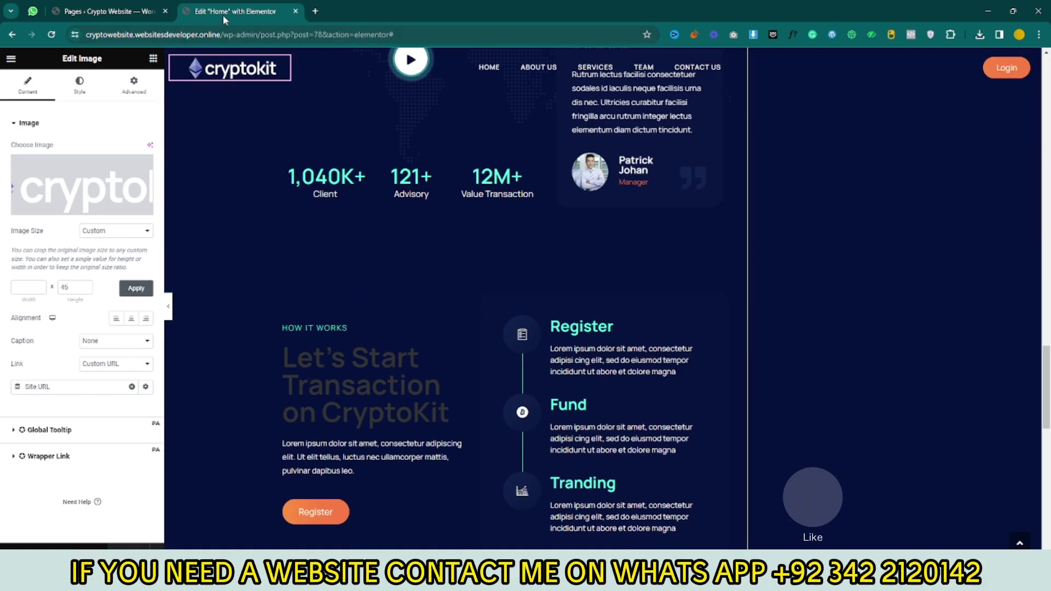
{"action": "left_click", "coordinate": [107, 11]}
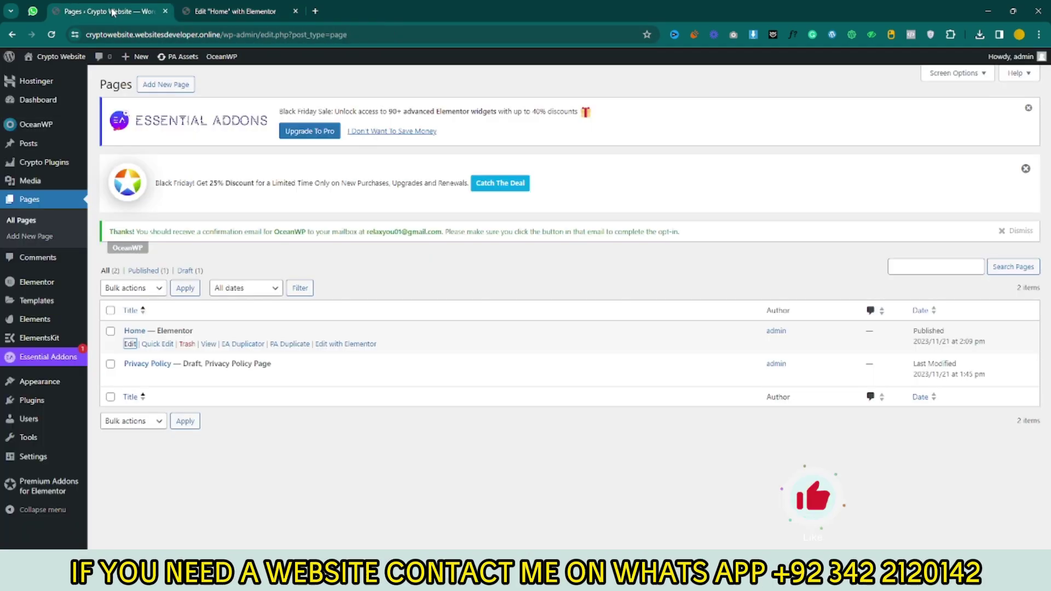
{"action": "left_click", "coordinate": [37, 203]}
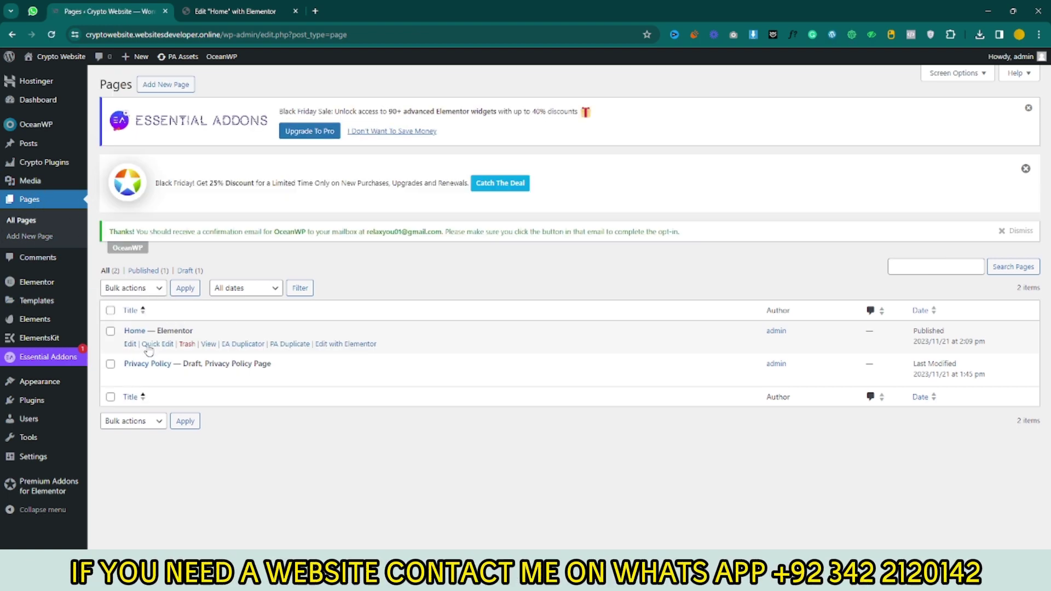
{"action": "middle_click", "coordinate": [130, 344]}
{"action": "left_click", "coordinate": [192, 10]}
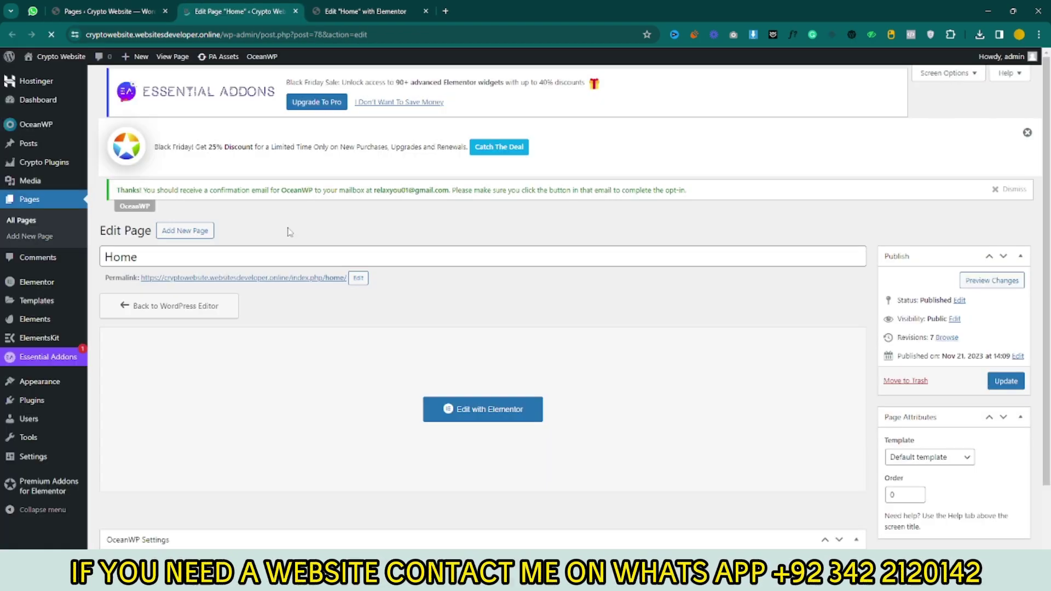
{"action": "scroll", "coordinate": [602, 307], "scroll_direction": "down", "scroll_amount": 2}
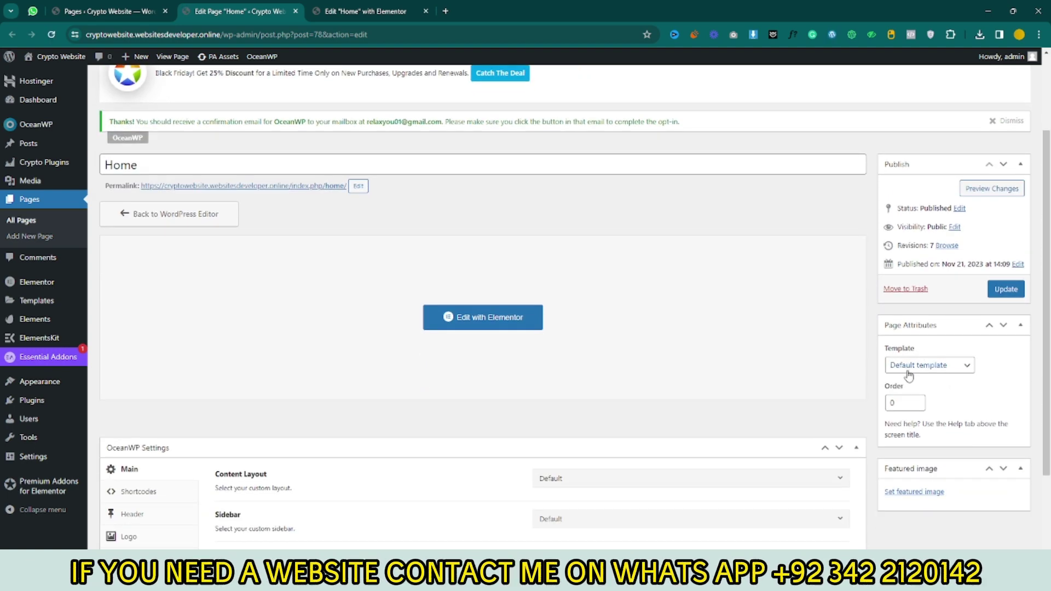
{"action": "left_click", "coordinate": [943, 373]}
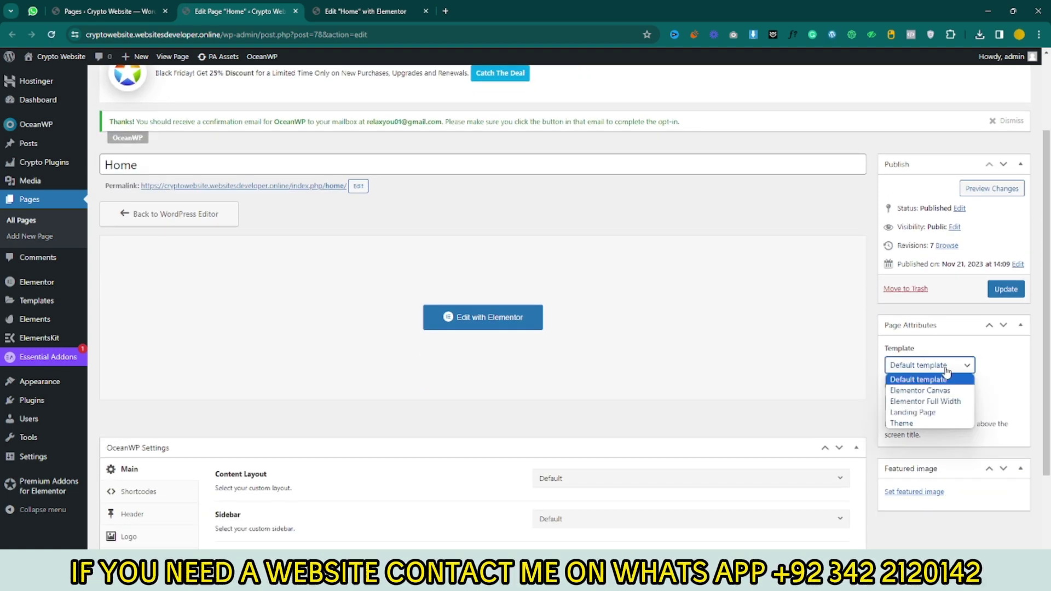
{"action": "left_click", "coordinate": [928, 405]}
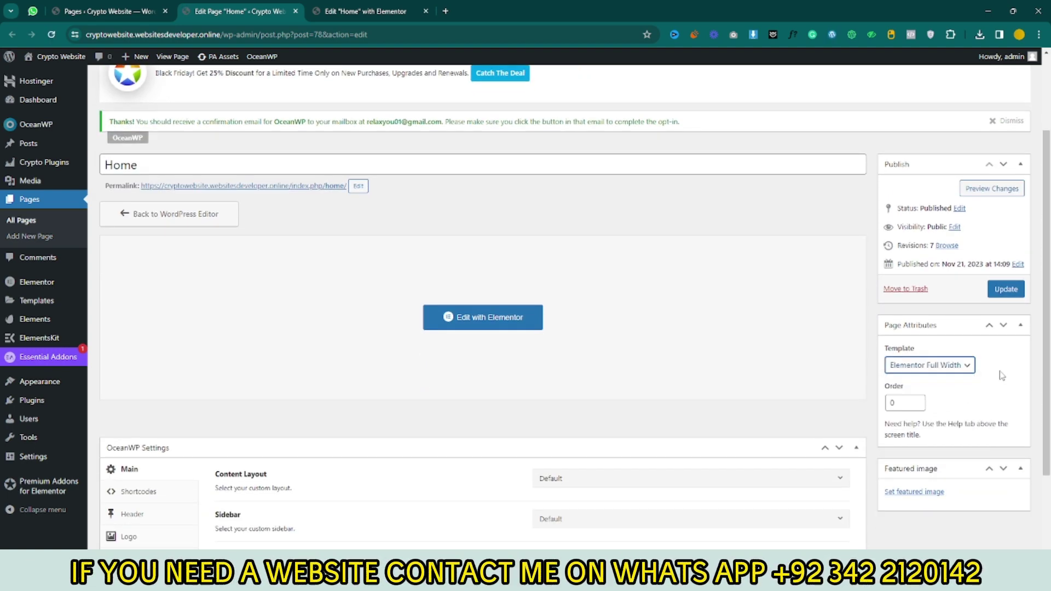
{"action": "left_click", "coordinate": [1006, 290]}
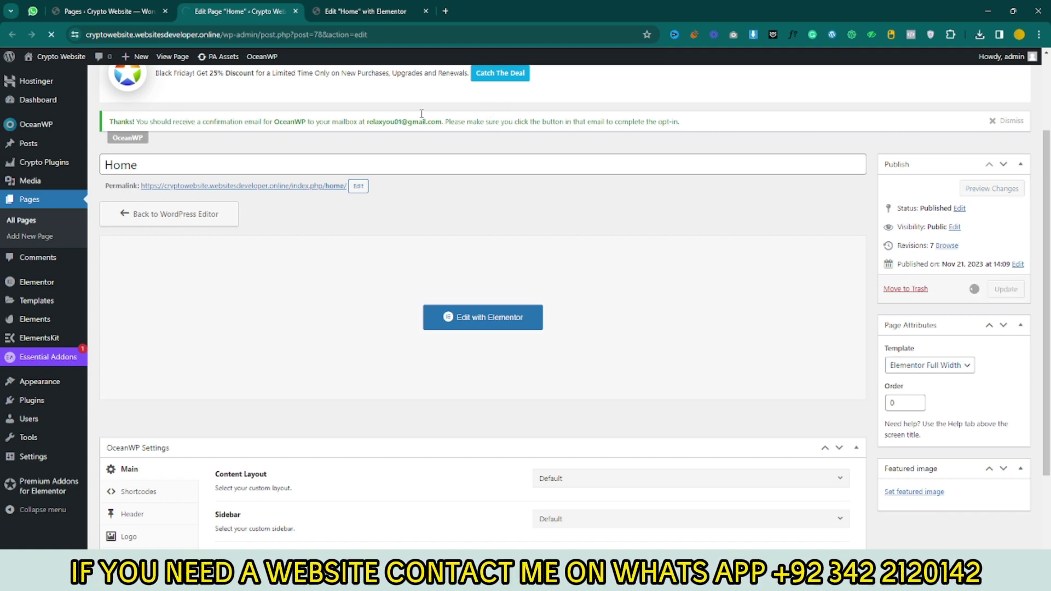
- Back in the Home page's Elementor editor, insert the saved CryptoKit V1 Footer template at the page's end, applying its settings too
{"action": "left_click", "coordinate": [355, 7]}
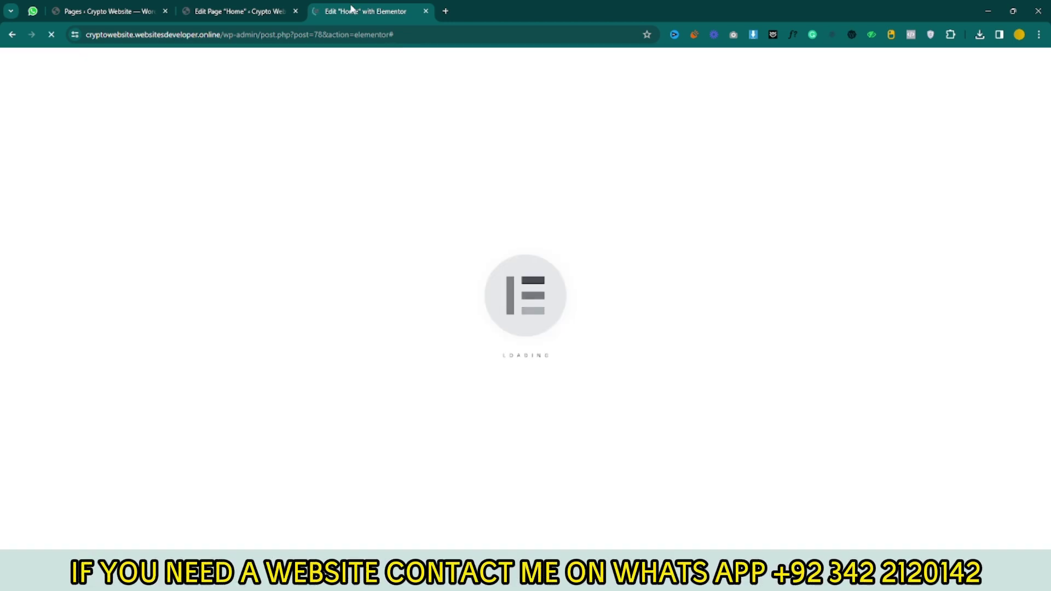
{"action": "scroll", "coordinate": [739, 222], "scroll_direction": "up", "scroll_amount": 4}
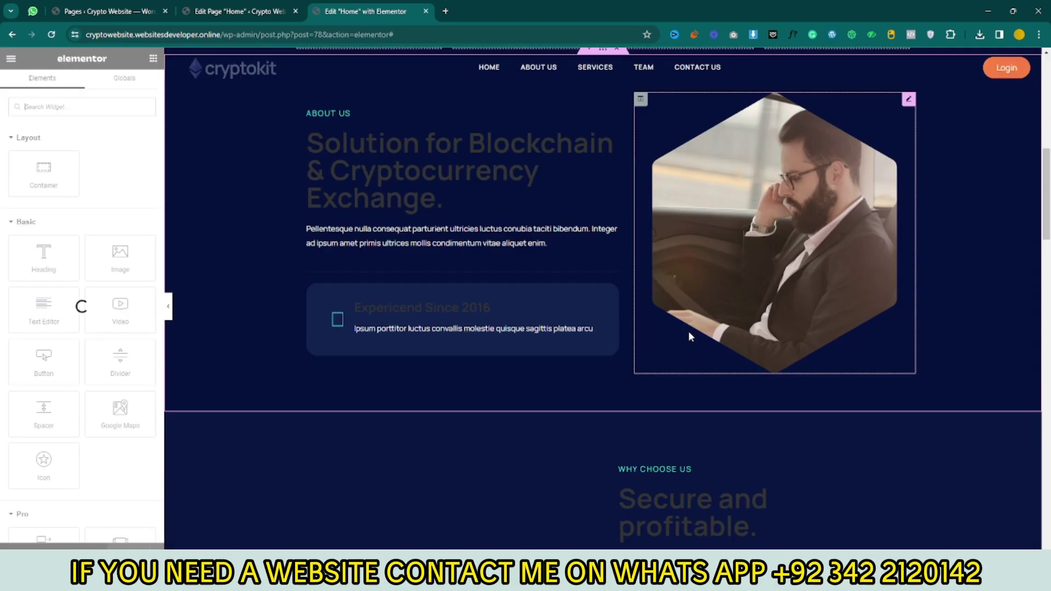
{"action": "scroll", "coordinate": [688, 337], "scroll_direction": "up", "scroll_amount": 6}
{"action": "scroll", "coordinate": [777, 305], "scroll_direction": "down", "scroll_amount": 7}
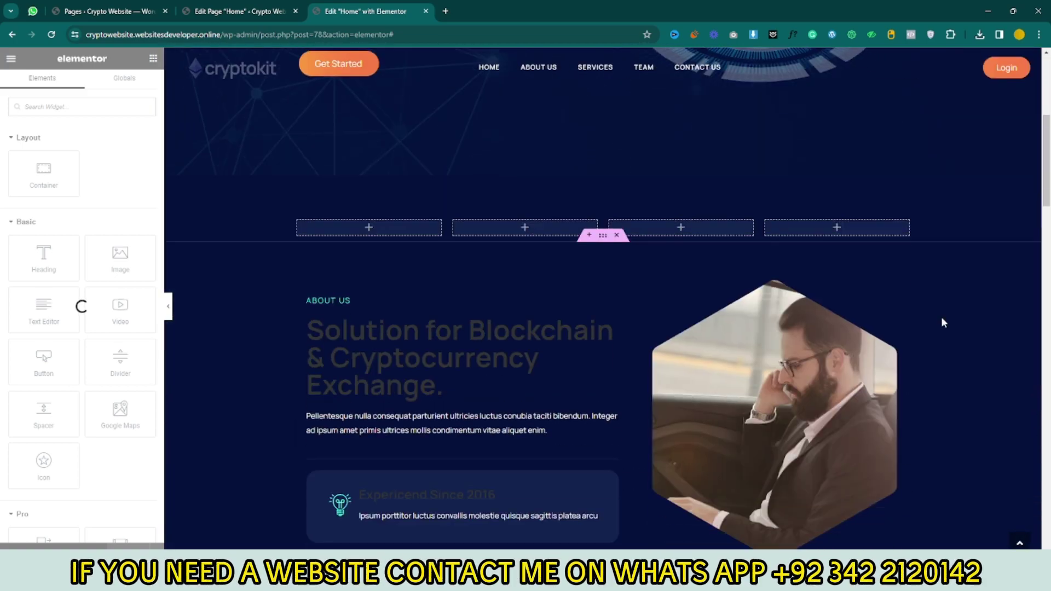
{"action": "scroll", "coordinate": [602, 301], "scroll_direction": "down", "scroll_amount": 15}
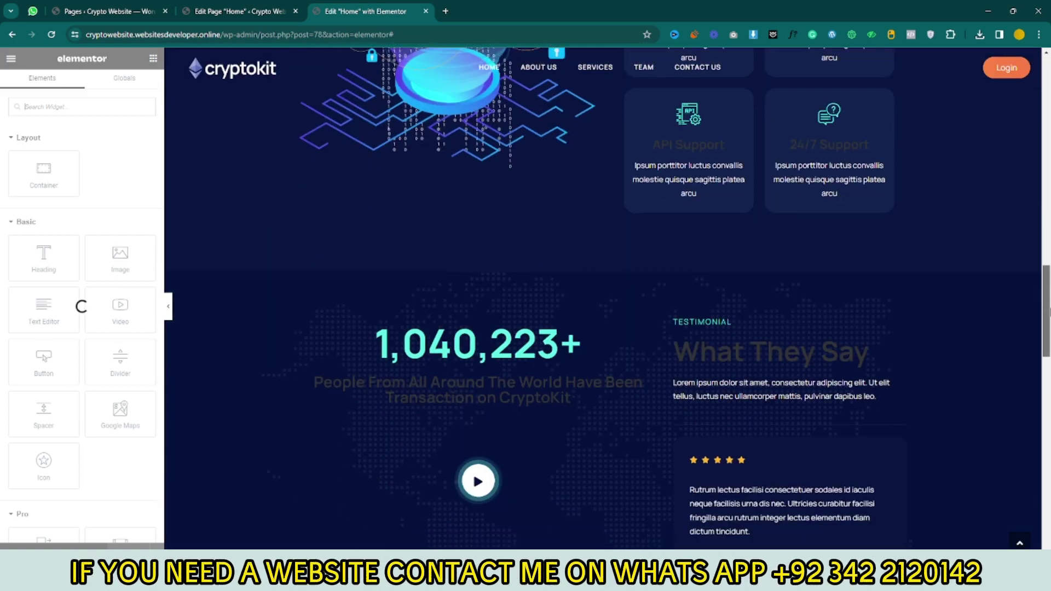
{"action": "scroll", "coordinate": [602, 301], "scroll_direction": "down", "scroll_amount": 6}
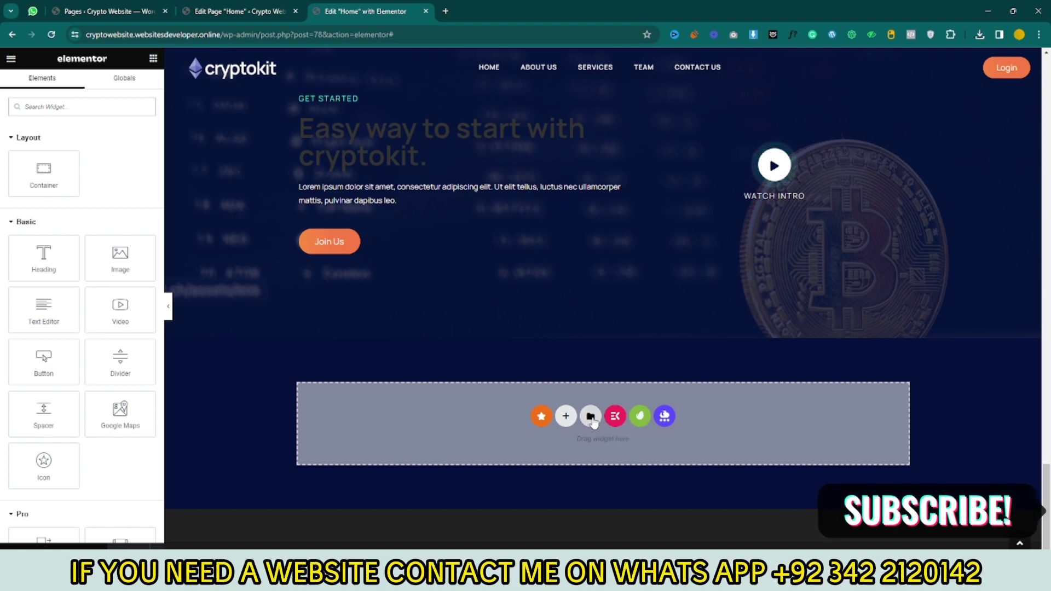
{"action": "left_click", "coordinate": [590, 417]}
{"action": "left_click", "coordinate": [556, 101]}
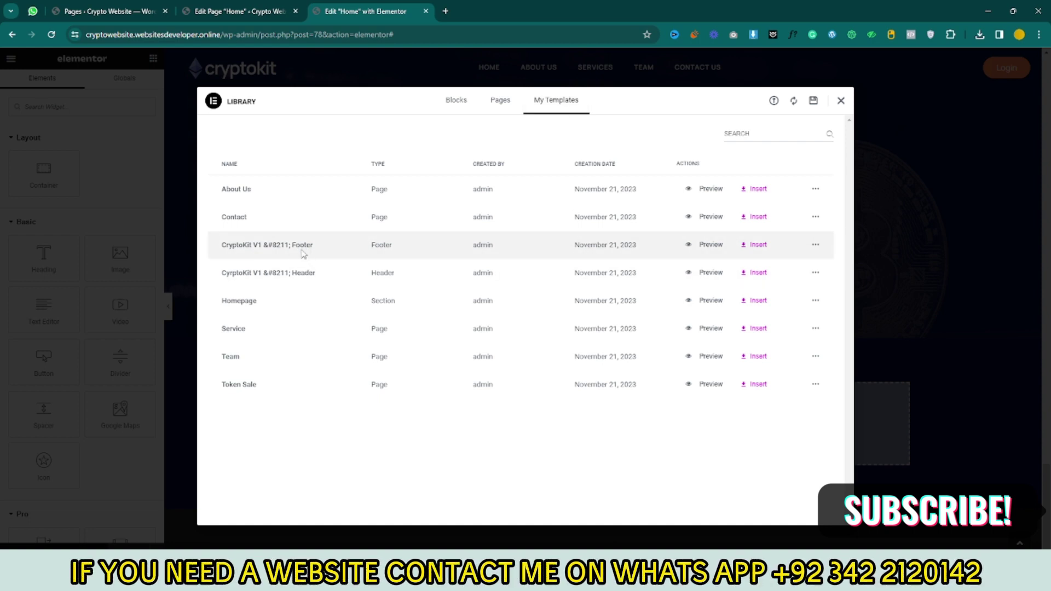
{"action": "left_click", "coordinate": [759, 246]}
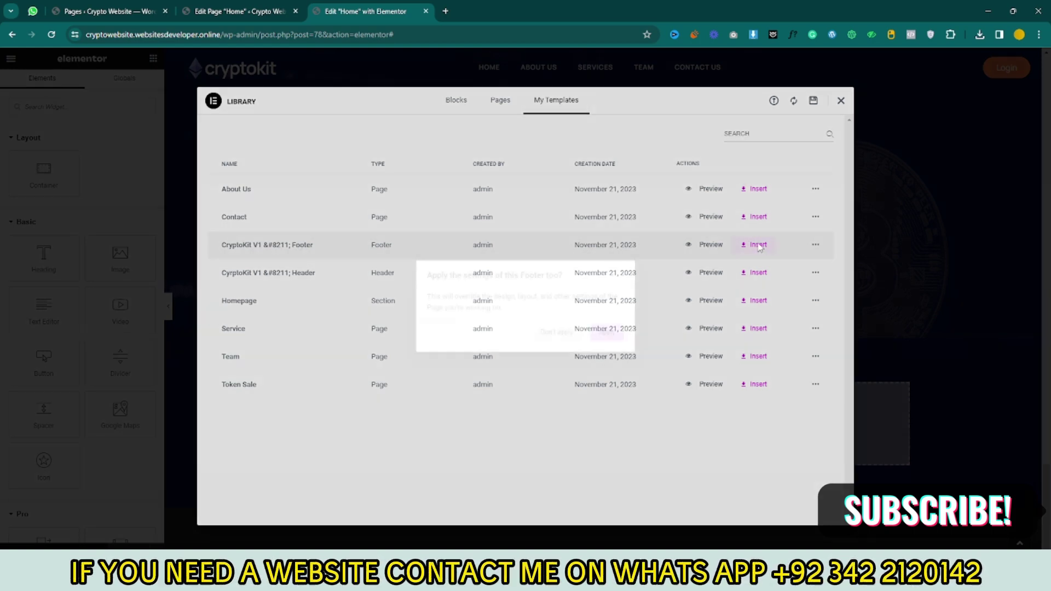
{"action": "left_click", "coordinate": [608, 334]}
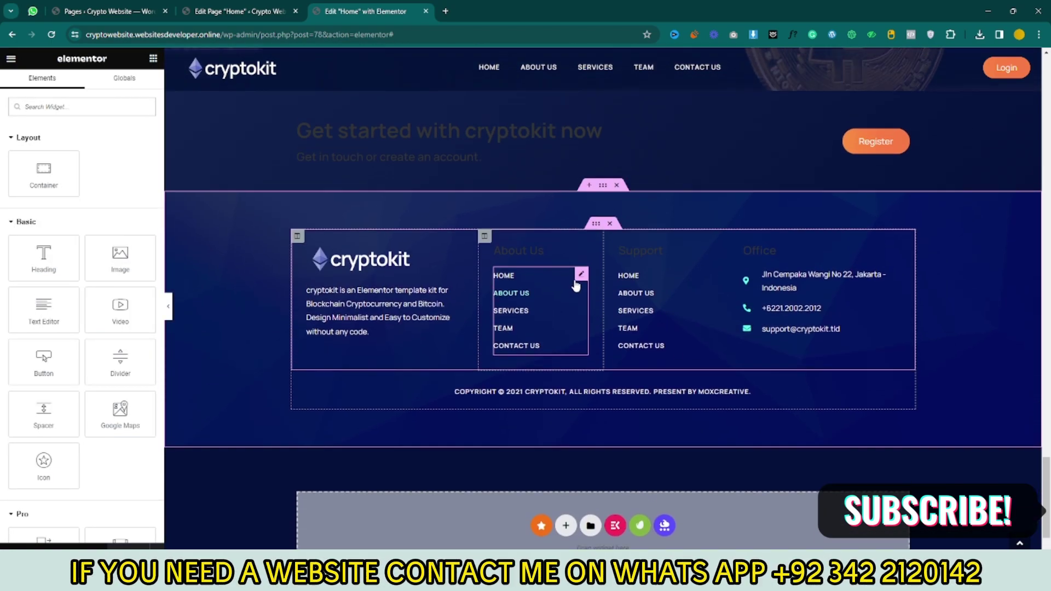
- Set the text color of the hero heading "Professional Investment and Blockchain" to #FFFFFF
{"action": "left_click", "coordinate": [519, 140]}
{"action": "left_click_drag", "start_coordinate": [1038, 510], "coordinate": [1038, 96]}
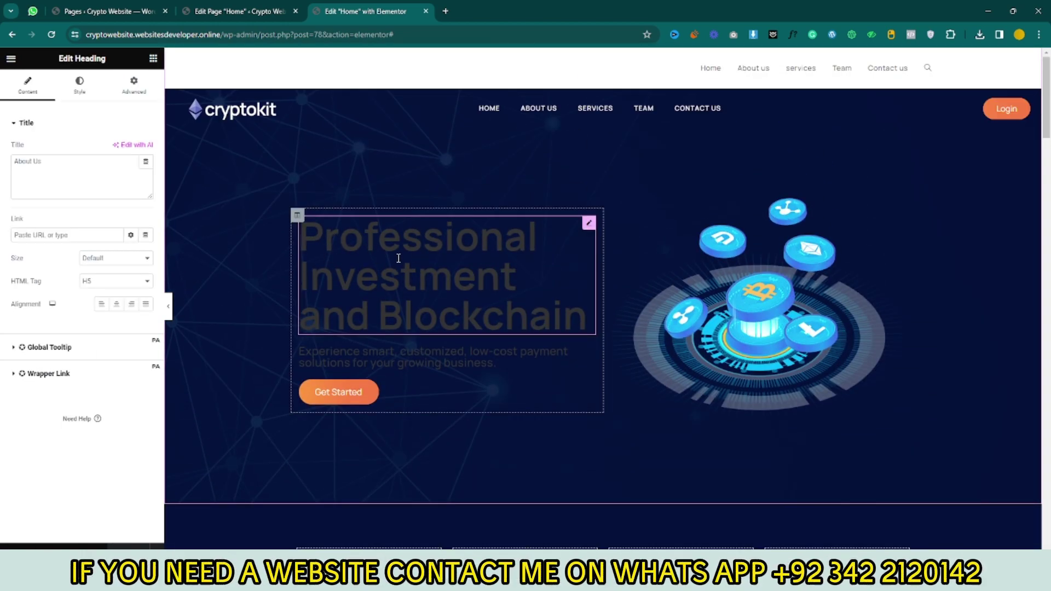
{"action": "left_click", "coordinate": [505, 294]}
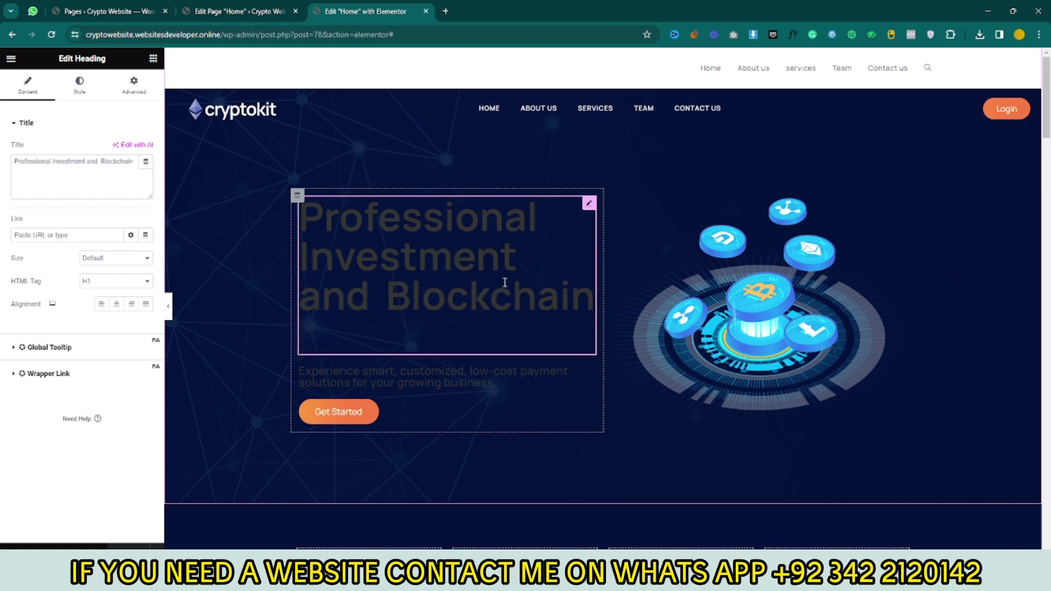
{"action": "left_click", "coordinate": [79, 85]}
{"action": "left_click", "coordinate": [146, 148]}
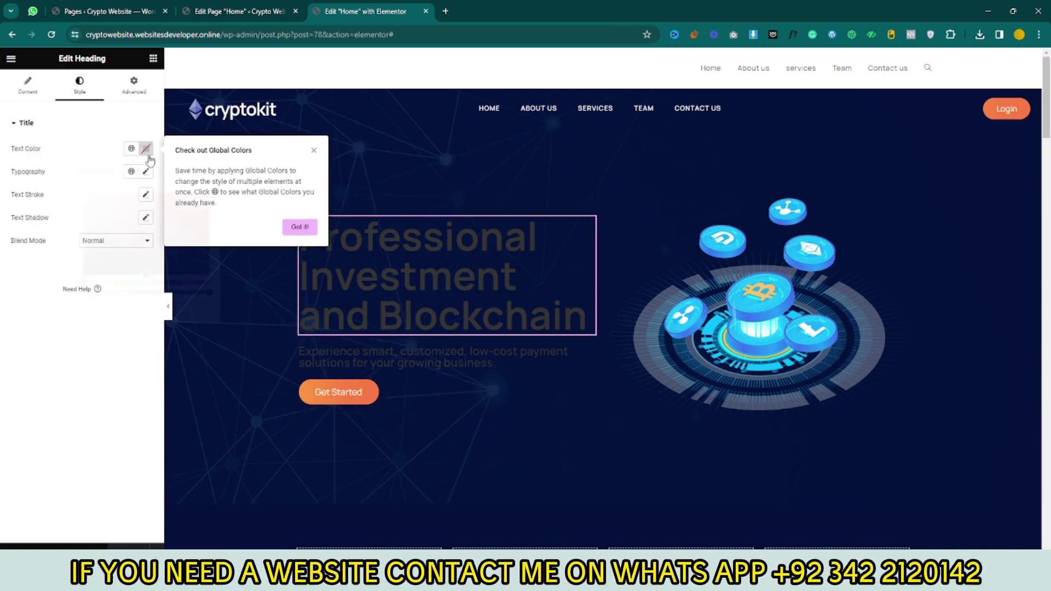
{"action": "type", "text": "#FFFFFF"}
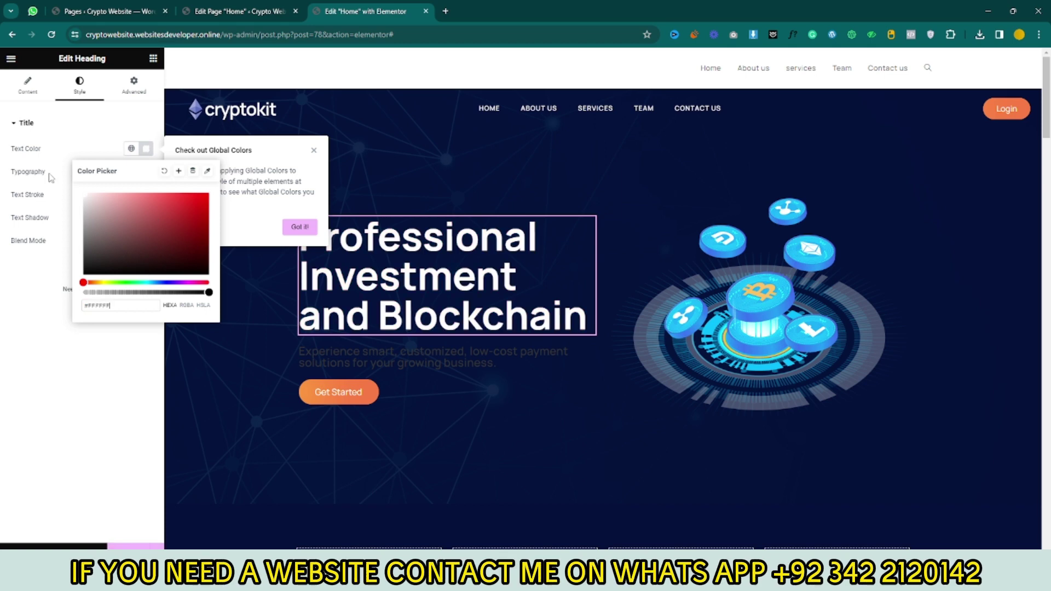
{"action": "left_click", "coordinate": [94, 151]}
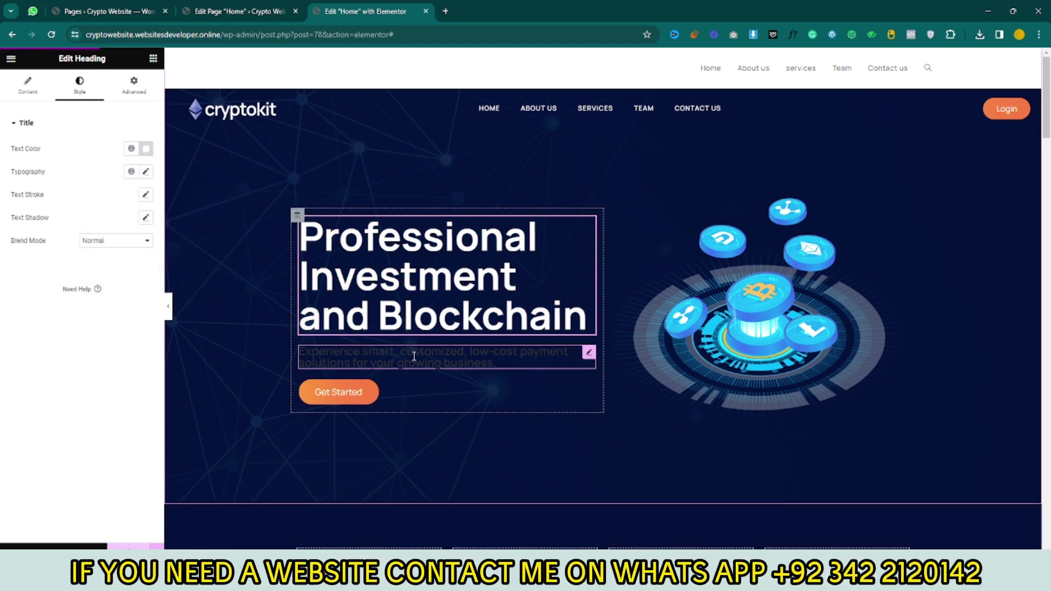
- Set the text color of the hero subheading "Experience smart, customized, low-cost payment solutions for your growing business." to #FFFFFF
{"action": "left_click", "coordinate": [419, 352]}
{"action": "left_click", "coordinate": [80, 85]}
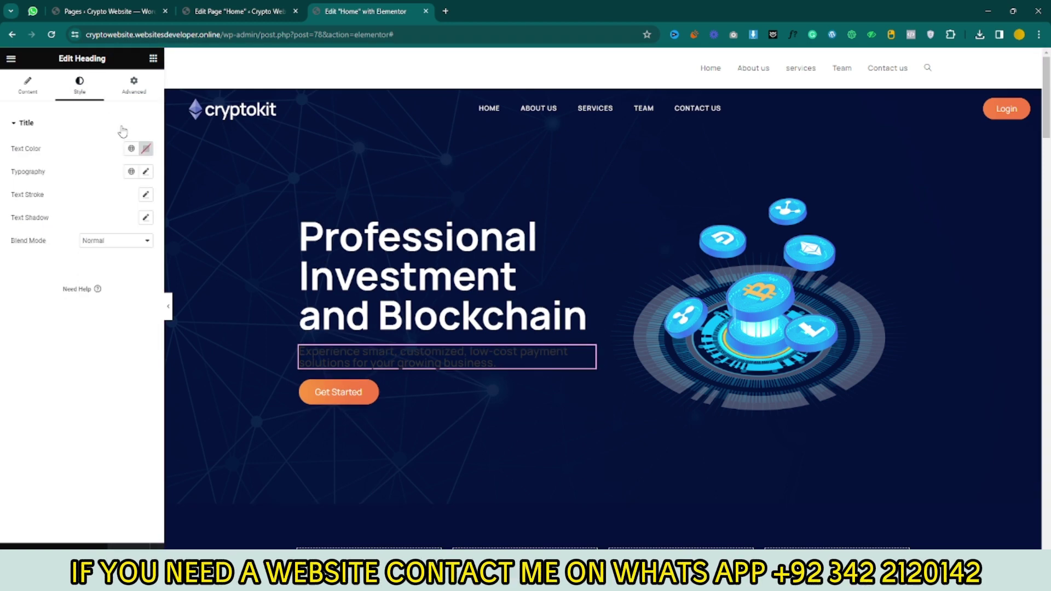
{"action": "left_click", "coordinate": [145, 148]}
{"action": "type", "text": "#FFFFFF"}
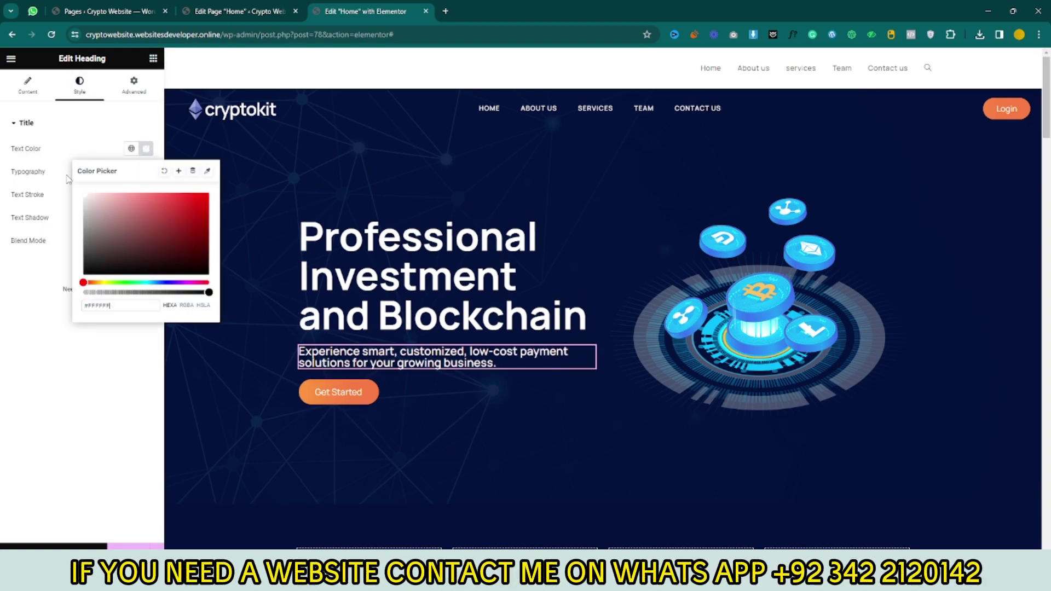
{"action": "key", "text": "Escape"}
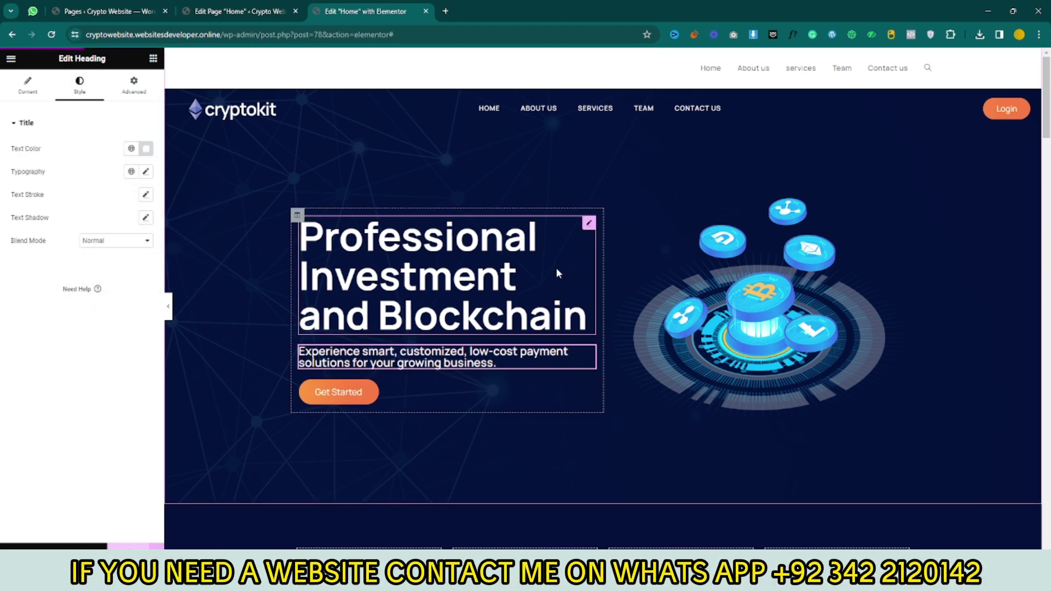
- Set the text color of "Solution for Blockchain & Cryptocurrency Exchange." to #FFFFFF and make the "Expericend Since 2016" icon box title white
{"action": "scroll", "coordinate": [556, 268], "scroll_direction": "down", "scroll_amount": 3}
{"action": "scroll", "coordinate": [556, 274], "scroll_direction": "down", "scroll_amount": 5}
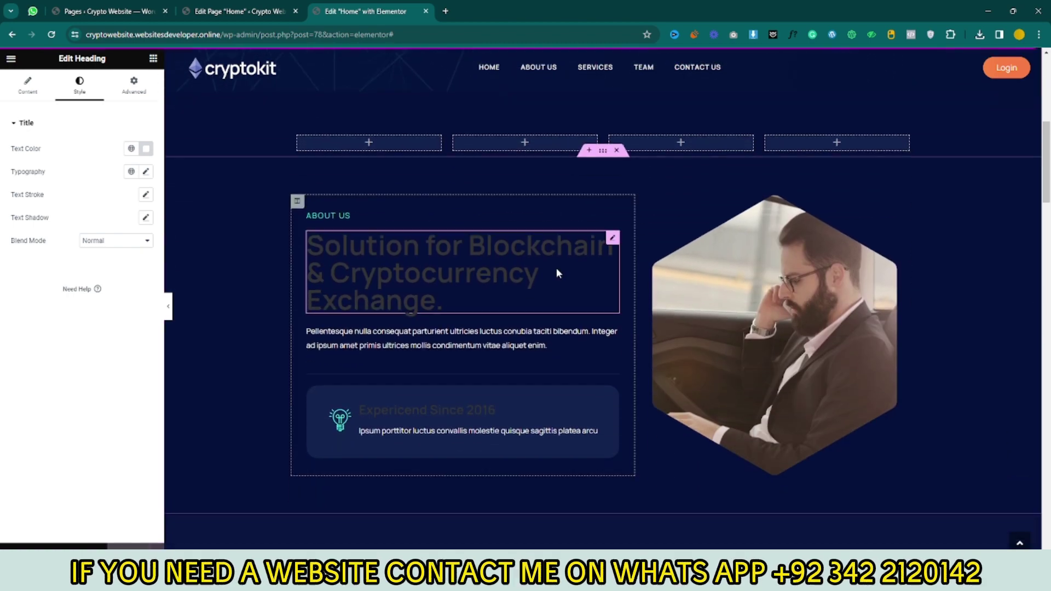
{"action": "left_click", "coordinate": [426, 247]}
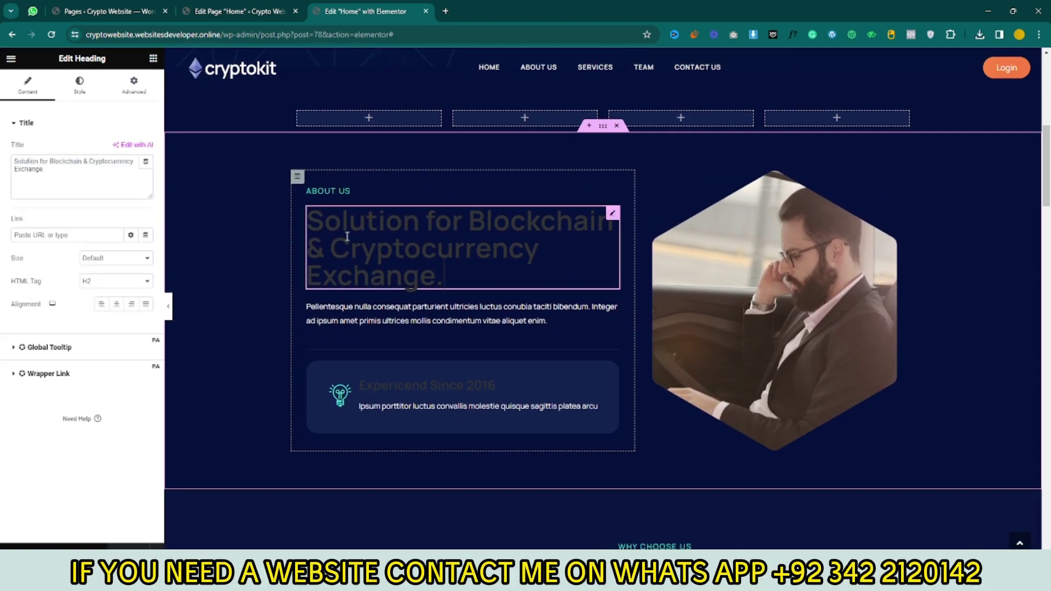
{"action": "left_click", "coordinate": [79, 84]}
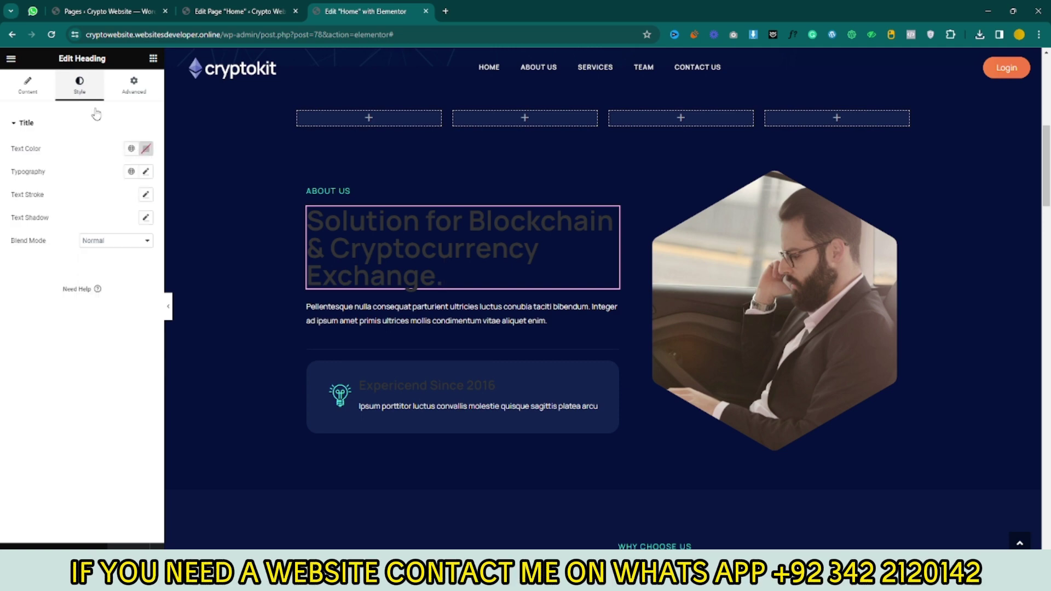
{"action": "left_click", "coordinate": [146, 149]}
{"action": "type", "text": "#FFFFFF"}
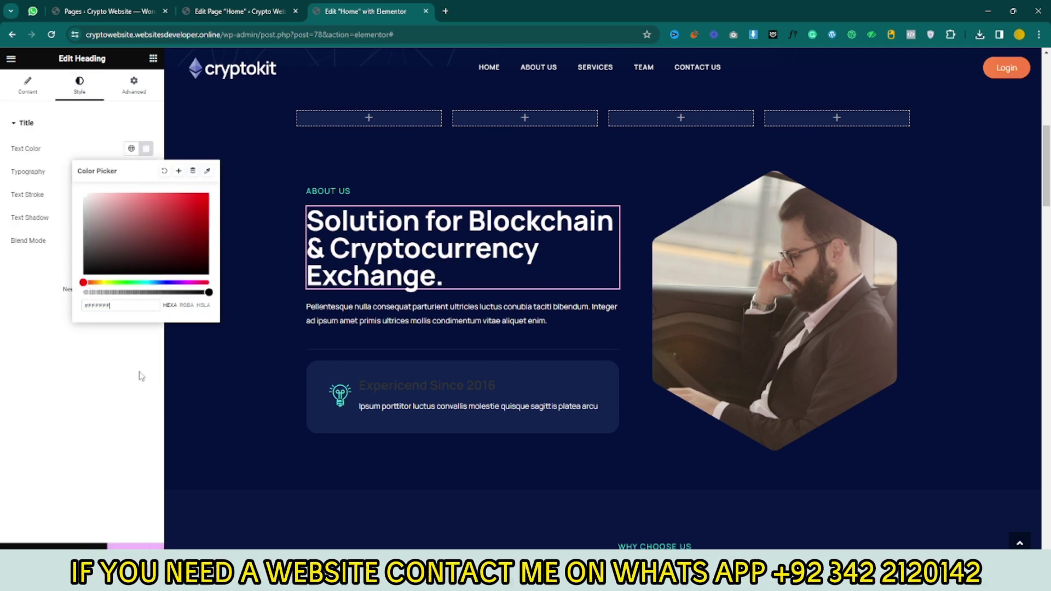
{"action": "left_click", "coordinate": [424, 382]}
{"action": "scroll", "coordinate": [424, 382], "scroll_direction": "down", "scroll_amount": 2}
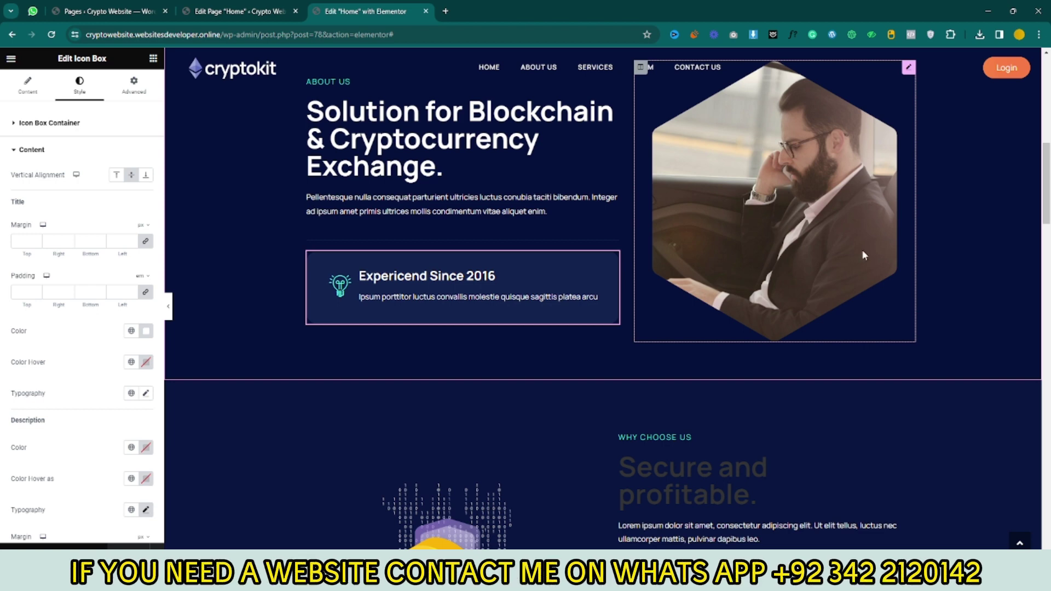
- Open the media chooser for the About Us section's photo and keep the current image
{"action": "scroll", "coordinate": [783, 274], "scroll_direction": "up", "scroll_amount": 2}
{"action": "left_click", "coordinate": [783, 310]}
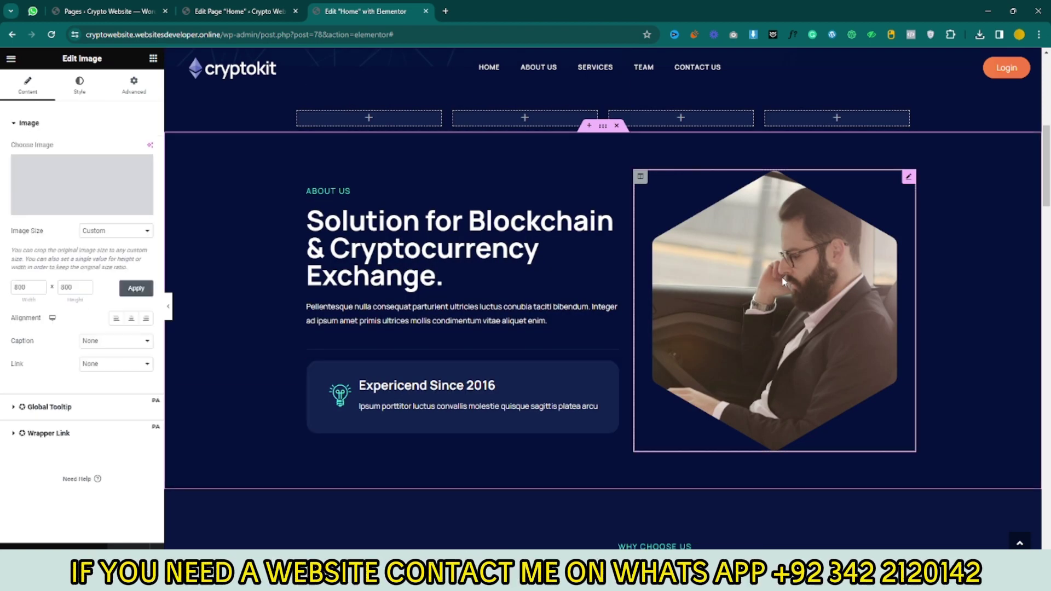
{"action": "left_click", "coordinate": [56, 211]}
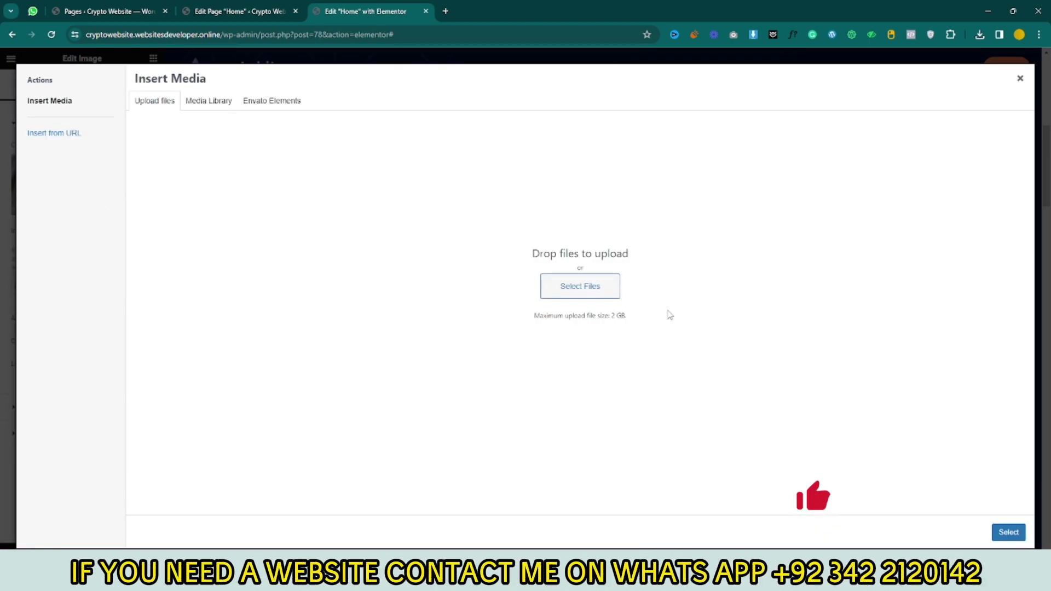
{"action": "left_click", "coordinate": [1008, 532]}
- Set the text color of the "Secure and profitable." heading in the Why Choose Us section to #FFFFFF
{"action": "scroll", "coordinate": [671, 227], "scroll_direction": "down", "scroll_amount": 7}
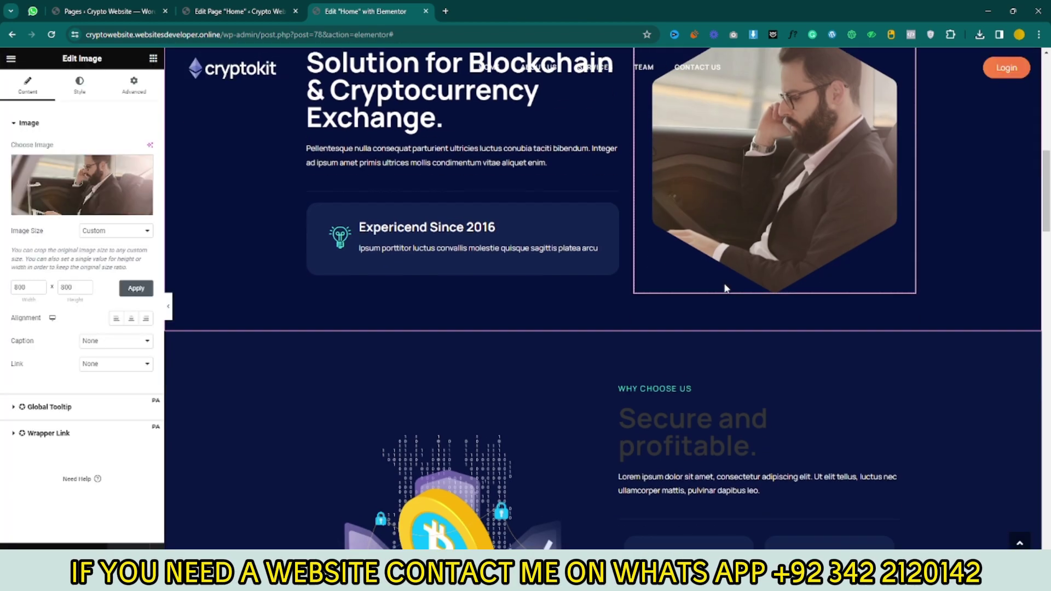
{"action": "left_click", "coordinate": [685, 209]}
{"action": "left_click", "coordinate": [79, 85]}
{"action": "left_click", "coordinate": [145, 149]}
{"action": "left_click", "coordinate": [86, 189]}
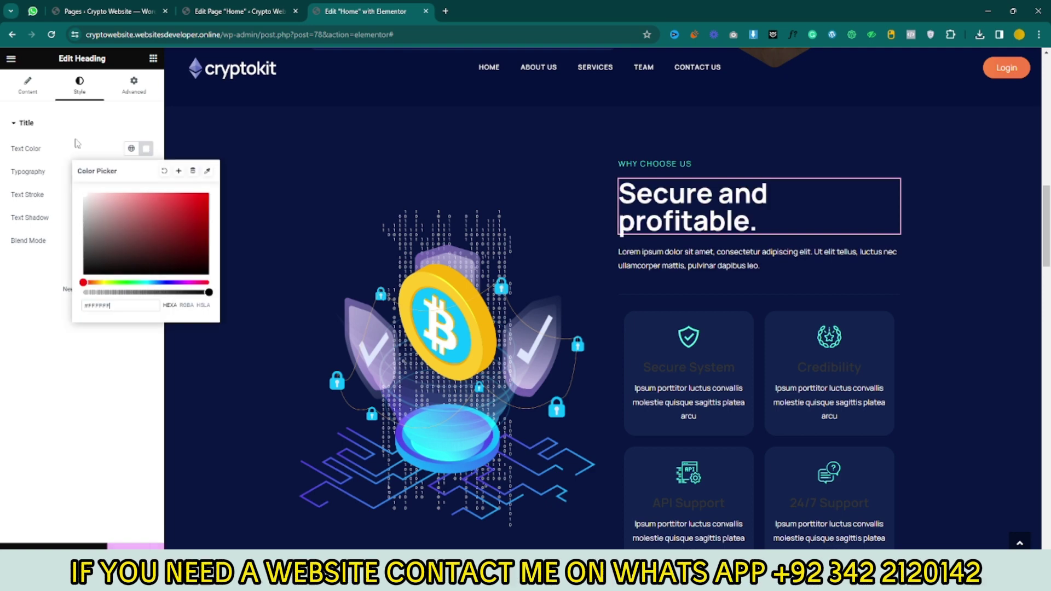
- Make the titles of the Secure System, Credibility, API Support and 24/7 Support icon boxes white
{"action": "scroll", "coordinate": [679, 209], "scroll_direction": "down", "scroll_amount": 3}
{"action": "left_click", "coordinate": [679, 210]}
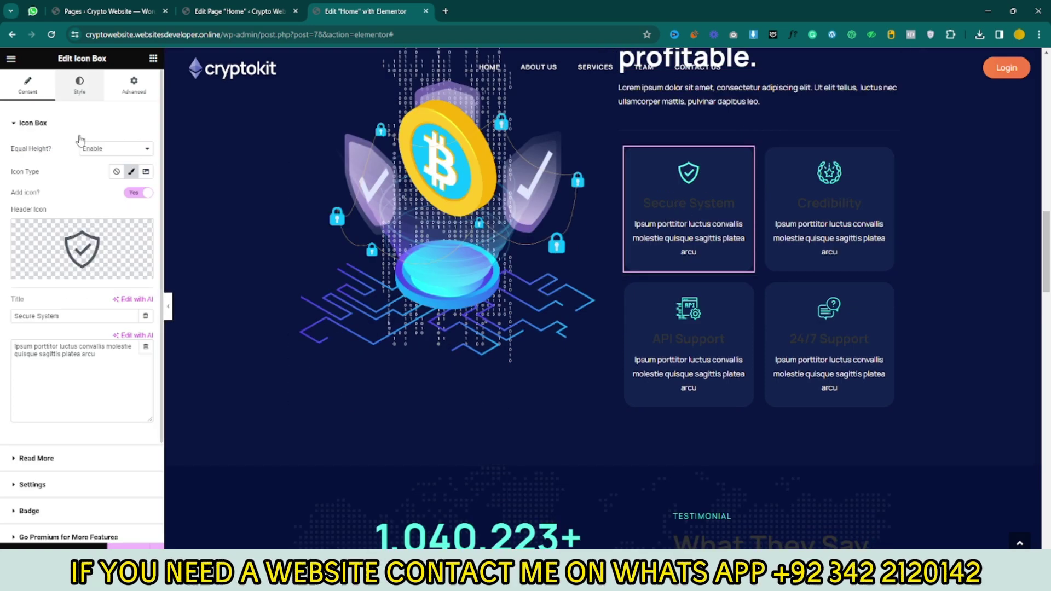
{"action": "left_click", "coordinate": [79, 85]}
{"action": "left_click", "coordinate": [32, 413]}
{"action": "left_click", "coordinate": [146, 275]}
{"action": "left_click", "coordinate": [127, 323]}
{"action": "key", "text": "Escape"}
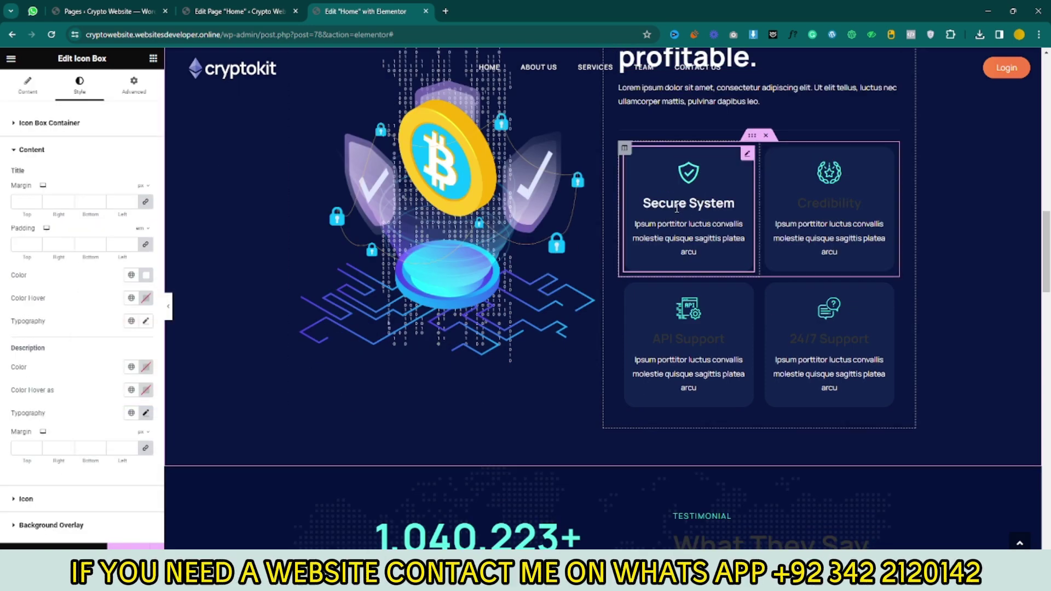
{"action": "right_click", "coordinate": [824, 200]}
{"action": "key", "text": "Escape"}
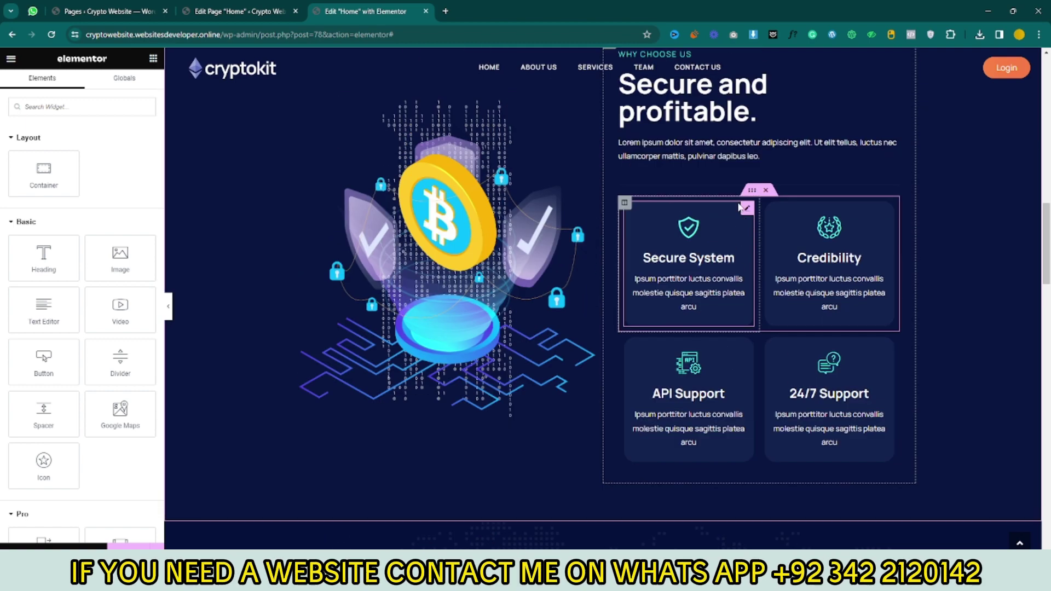
- Set the text color of the "Latest News & Blog" heading to white
{"action": "scroll", "coordinate": [558, 223], "scroll_direction": "down", "scroll_amount": 8}
{"action": "left_click", "coordinate": [478, 145]}
{"action": "left_click", "coordinate": [79, 85]}
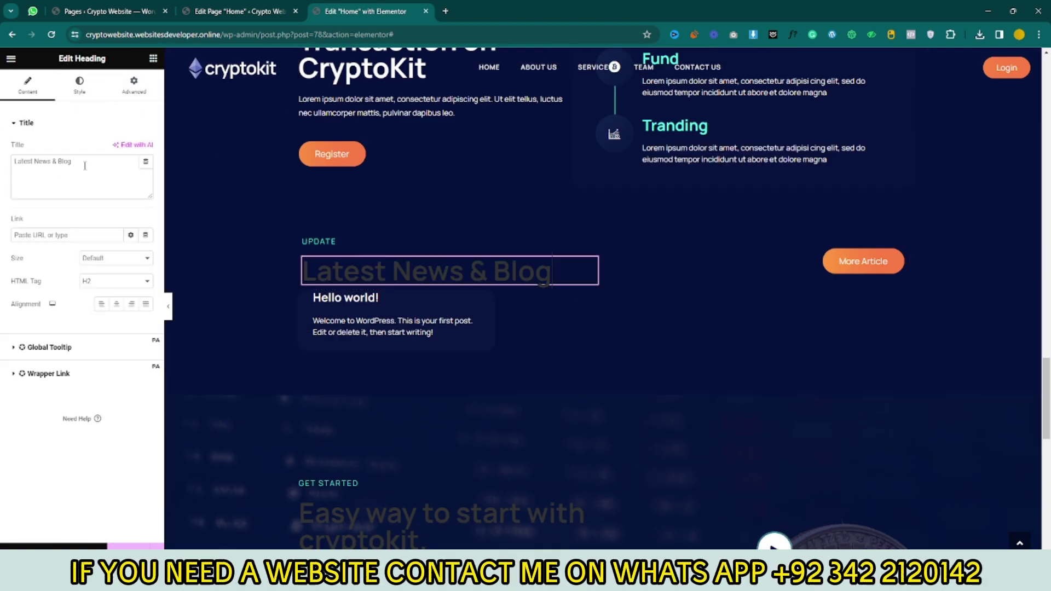
{"action": "left_click", "coordinate": [80, 84]}
{"action": "left_click", "coordinate": [146, 148]}
{"action": "left_click", "coordinate": [82, 186]}
{"action": "key", "text": "Escape"}
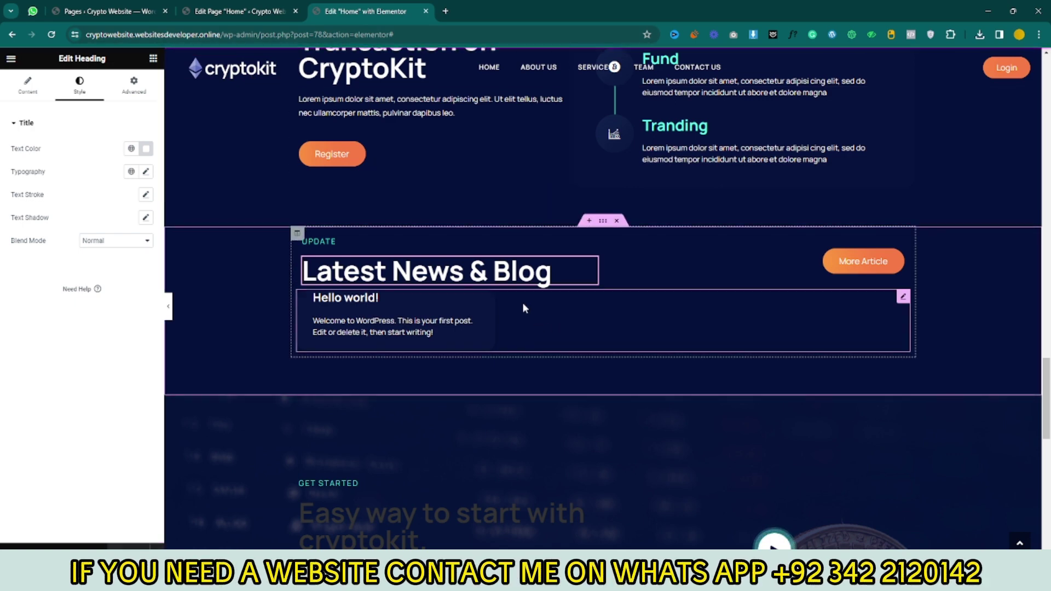
- Open the WordPress Posts list and compare it with the Latest News & Blog section in the Home page's Elementor editor
{"action": "left_click", "coordinate": [117, 6]}
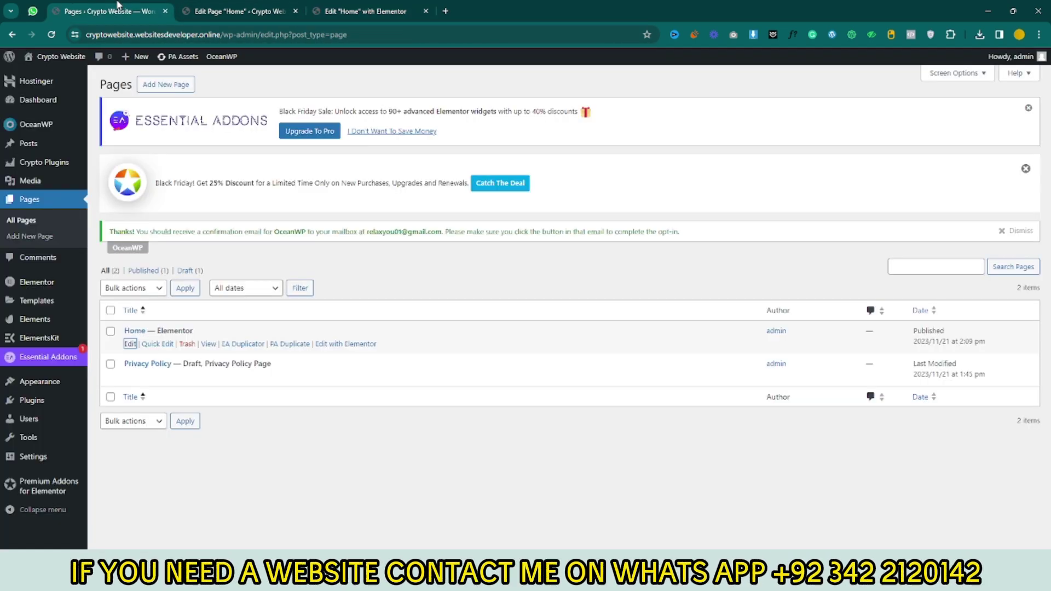
{"action": "left_click", "coordinate": [29, 146]}
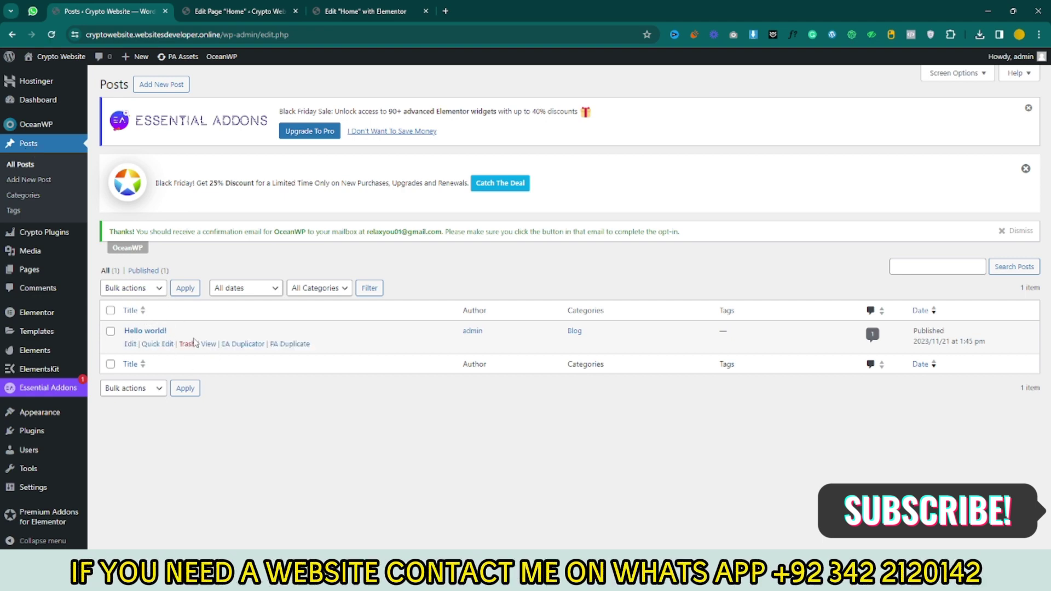
{"action": "key", "text": "ctrl+Tab"}
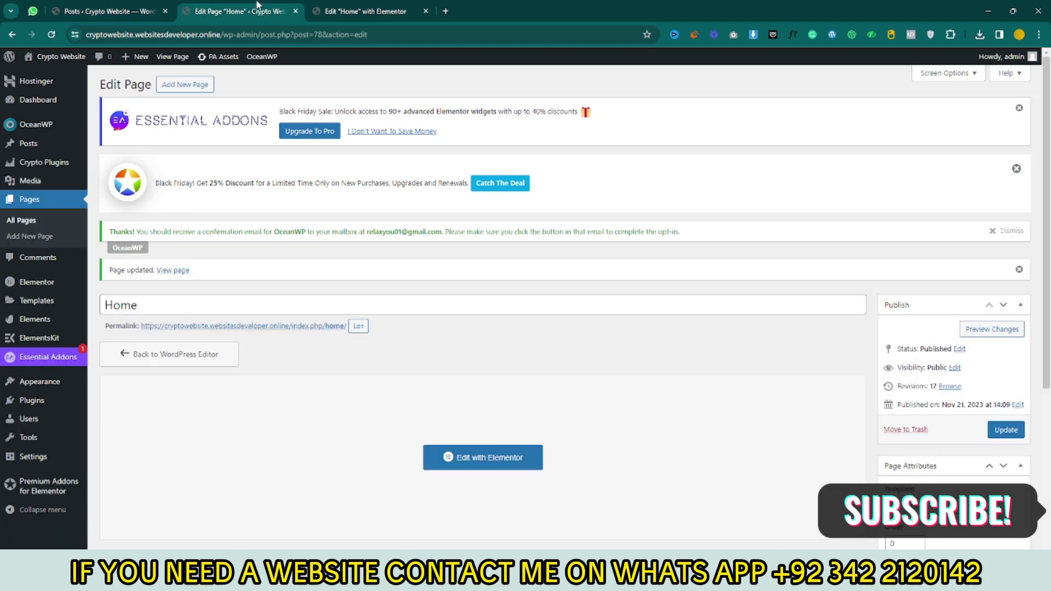
{"action": "key", "text": "ctrl+Tab"}
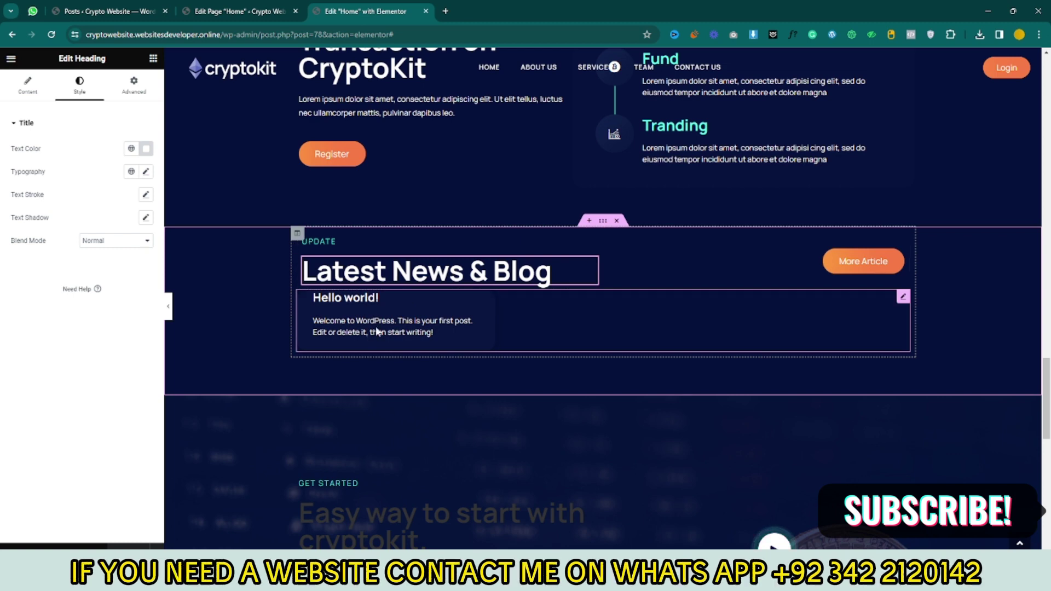
- Start a new WordPress post with a person's name as its title and "dhfsdhgkgsfjksdsd" as its body text
{"action": "left_click", "coordinate": [100, 7]}
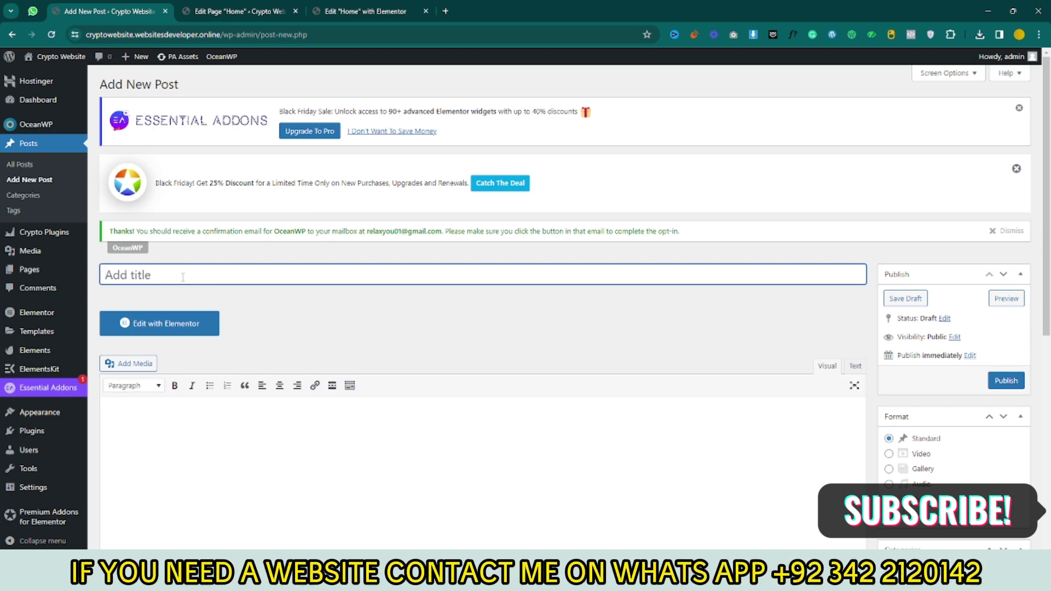
{"action": "type", "text": "Noman"}
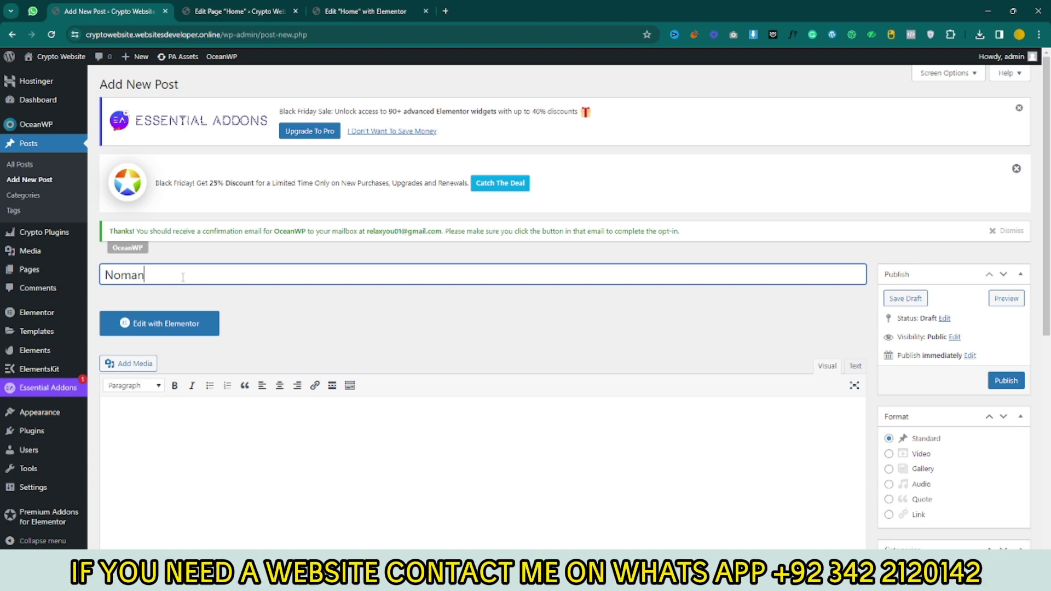
{"action": "scroll", "coordinate": [241, 393], "scroll_direction": "down", "scroll_amount": 3}
{"action": "left_click", "coordinate": [156, 303]}
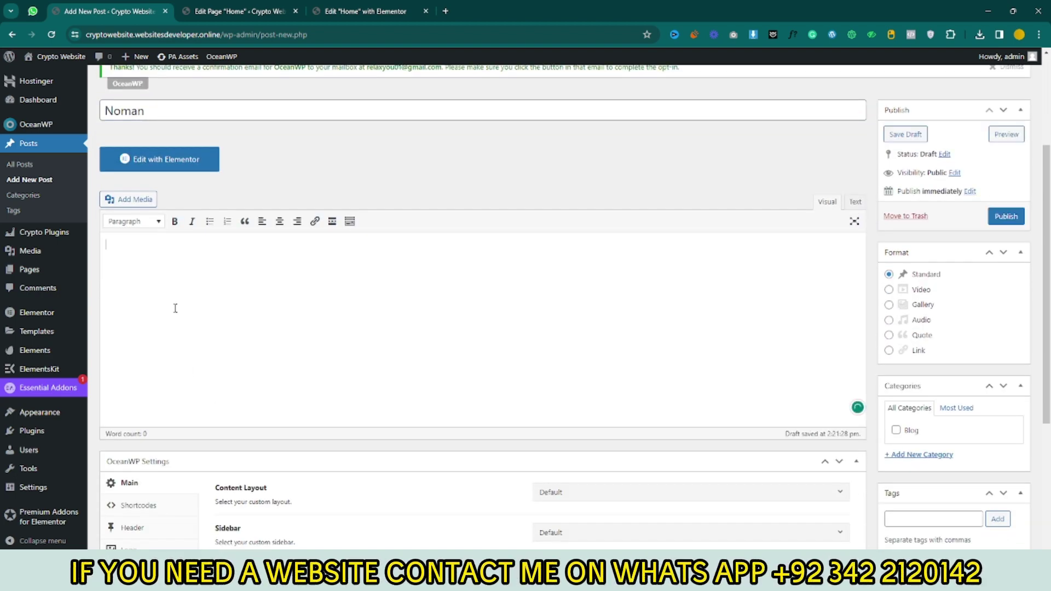
{"action": "type", "text": "dhfsdhgkgsfjksdsd"}
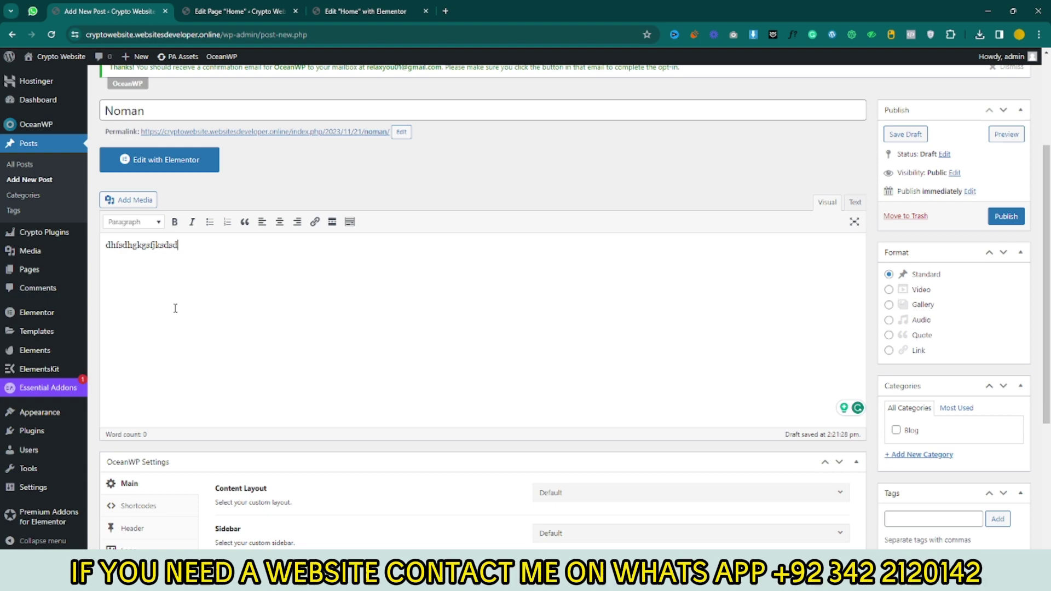
- In the post's OceanWP settings, disable the paddings and the top bar, and set Display Header to Enable
{"action": "scroll", "coordinate": [178, 304], "scroll_direction": "down", "scroll_amount": 4}
{"action": "left_click", "coordinate": [599, 357]}
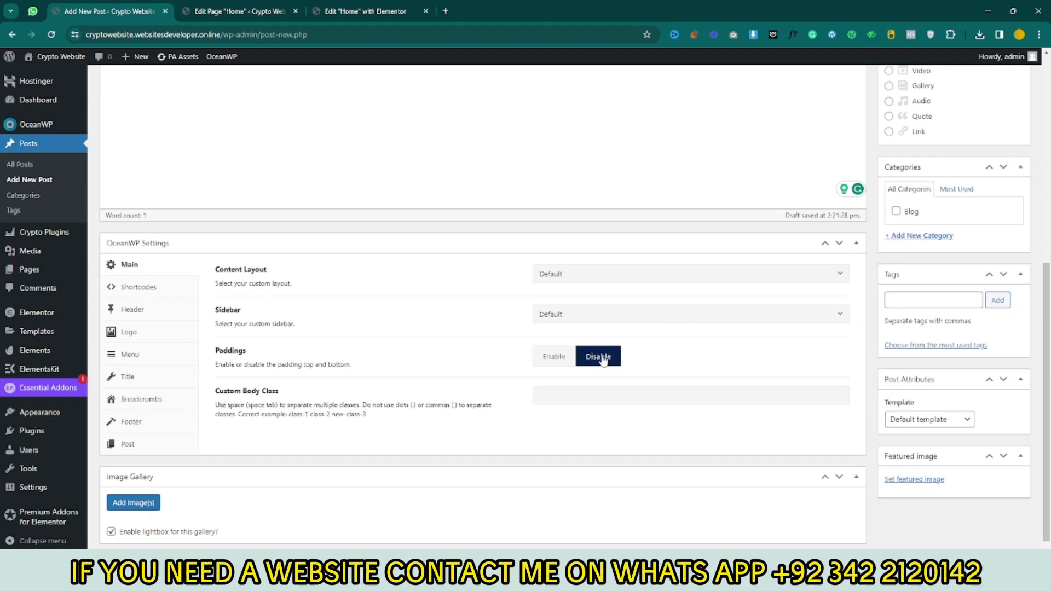
{"action": "left_click", "coordinate": [147, 287]}
{"action": "left_click", "coordinate": [131, 309]}
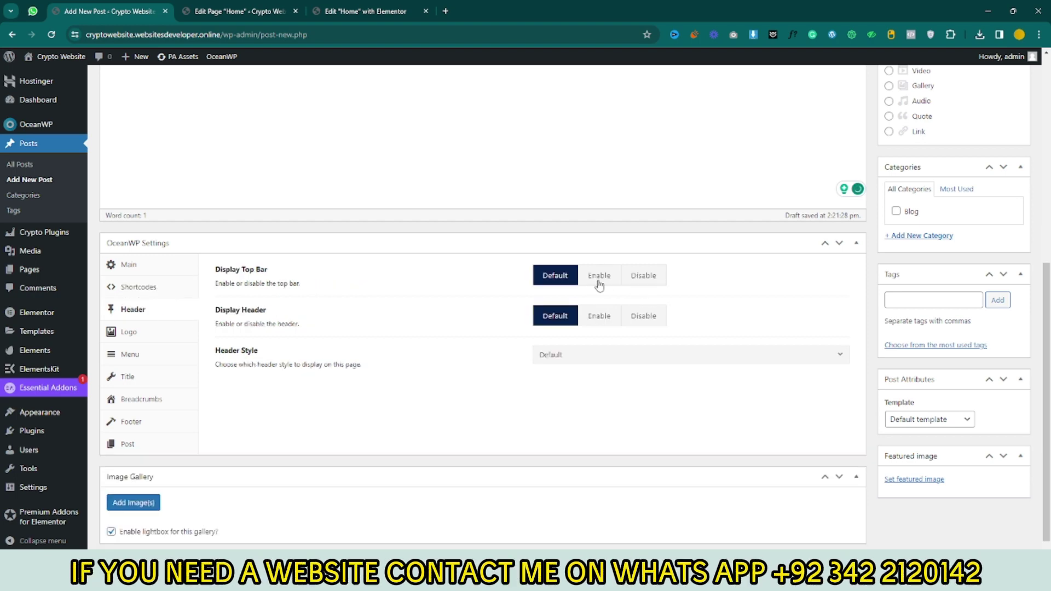
{"action": "left_click", "coordinate": [644, 275]}
{"action": "left_click", "coordinate": [599, 318]}
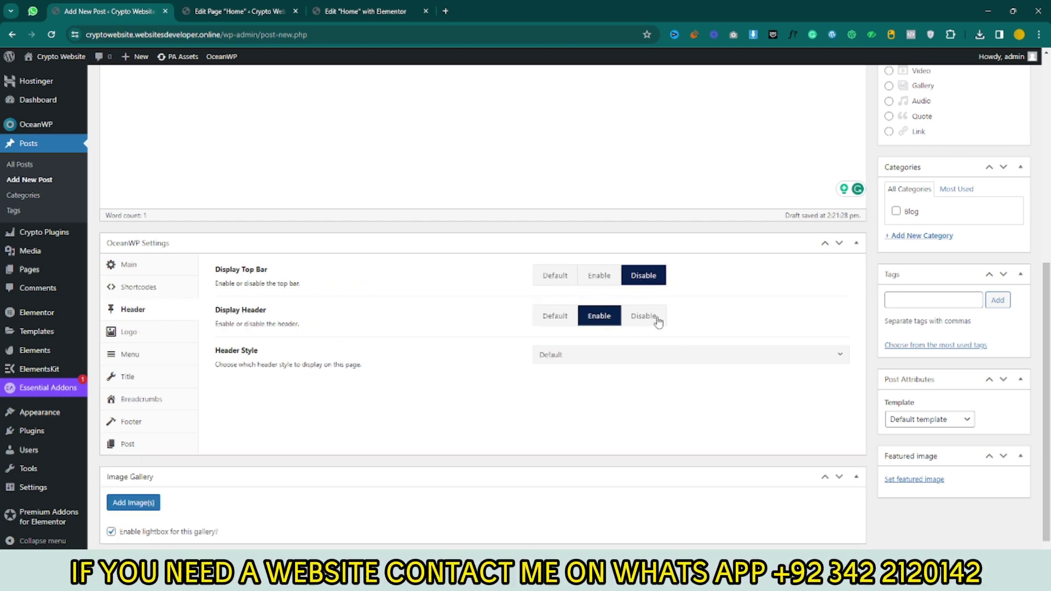
- Disable the page title display in the post's OceanWP settings
{"action": "left_click", "coordinate": [116, 333]}
{"action": "left_click", "coordinate": [144, 357]}
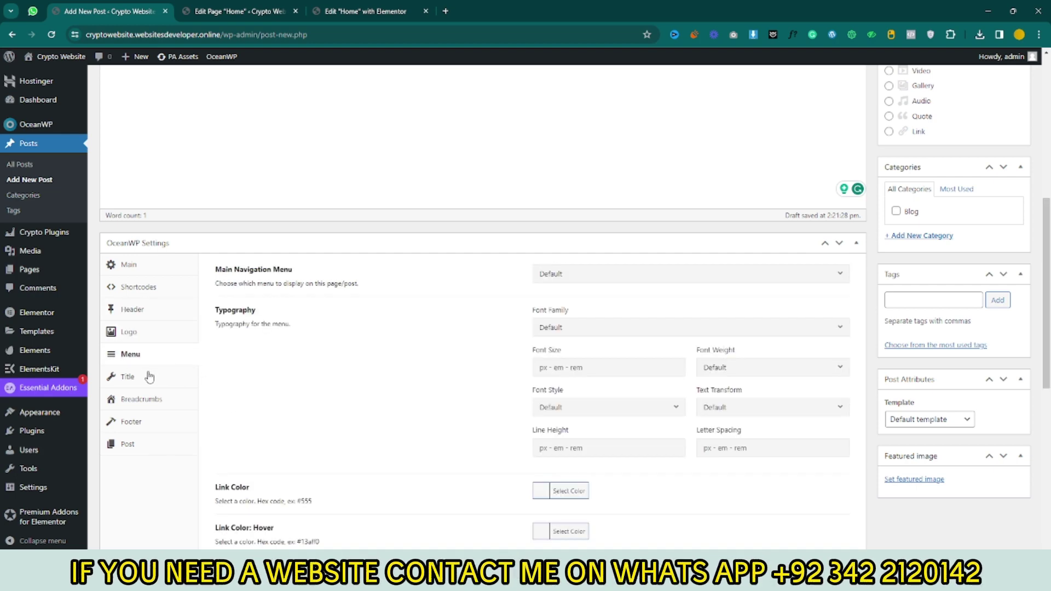
{"action": "left_click", "coordinate": [148, 377]}
{"action": "left_click", "coordinate": [644, 315]}
{"action": "left_click", "coordinate": [644, 275]}
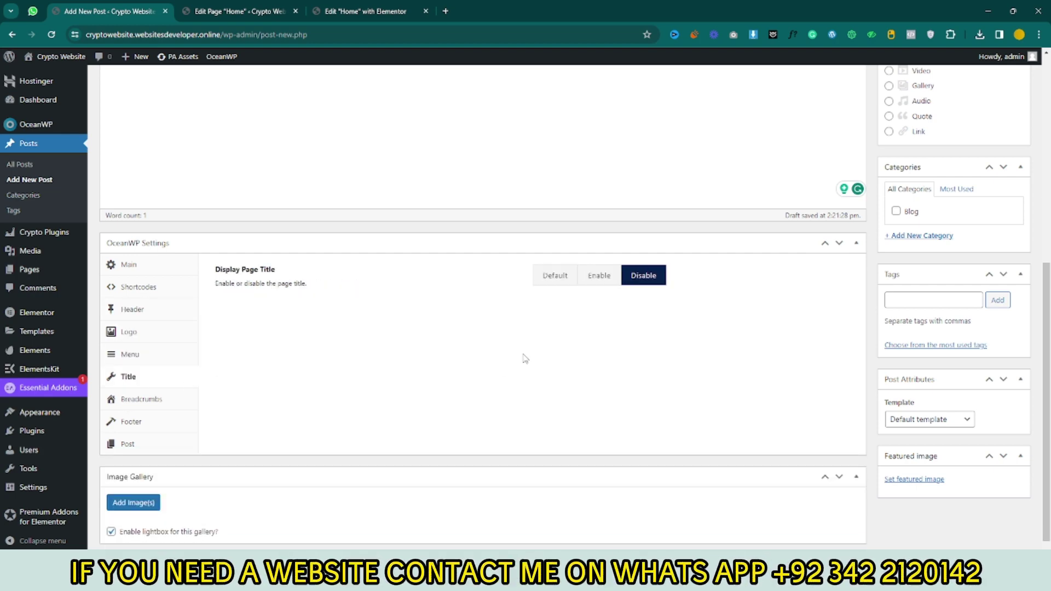
- Disable the breadcrumbs, the footer widgets area and the copyright area in the post's OceanWP settings
{"action": "left_click", "coordinate": [142, 401]}
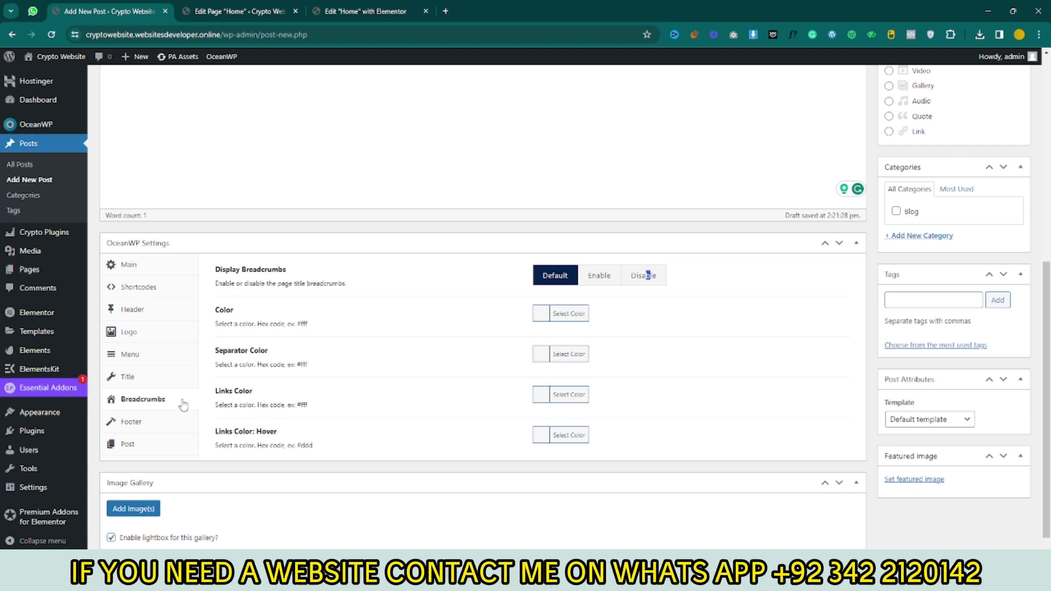
{"action": "left_click", "coordinate": [154, 425]}
{"action": "left_click", "coordinate": [143, 400]}
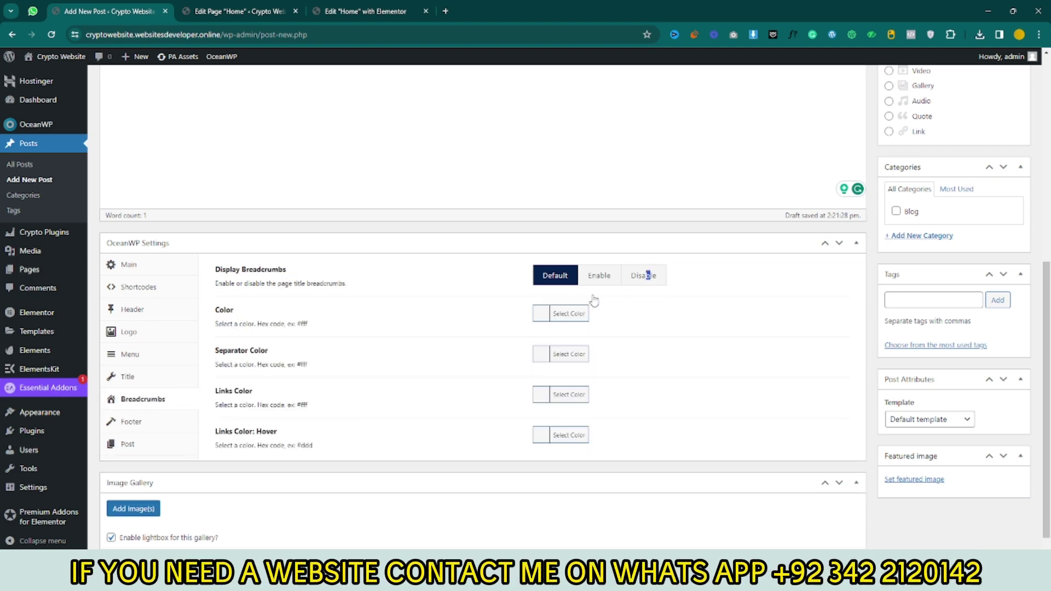
{"action": "left_click", "coordinate": [645, 276]}
{"action": "left_click", "coordinate": [163, 427]}
{"action": "left_click", "coordinate": [642, 317]}
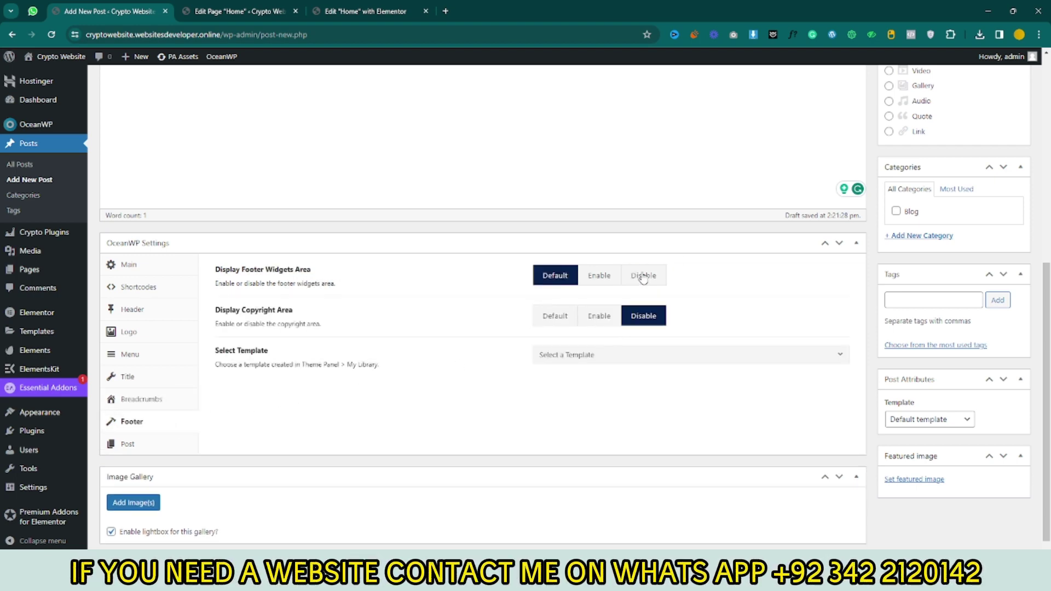
{"action": "left_click", "coordinate": [641, 275]}
- Publish the new post
{"action": "left_click", "coordinate": [151, 449]}
{"action": "scroll", "coordinate": [793, 347], "scroll_direction": "up", "scroll_amount": 5}
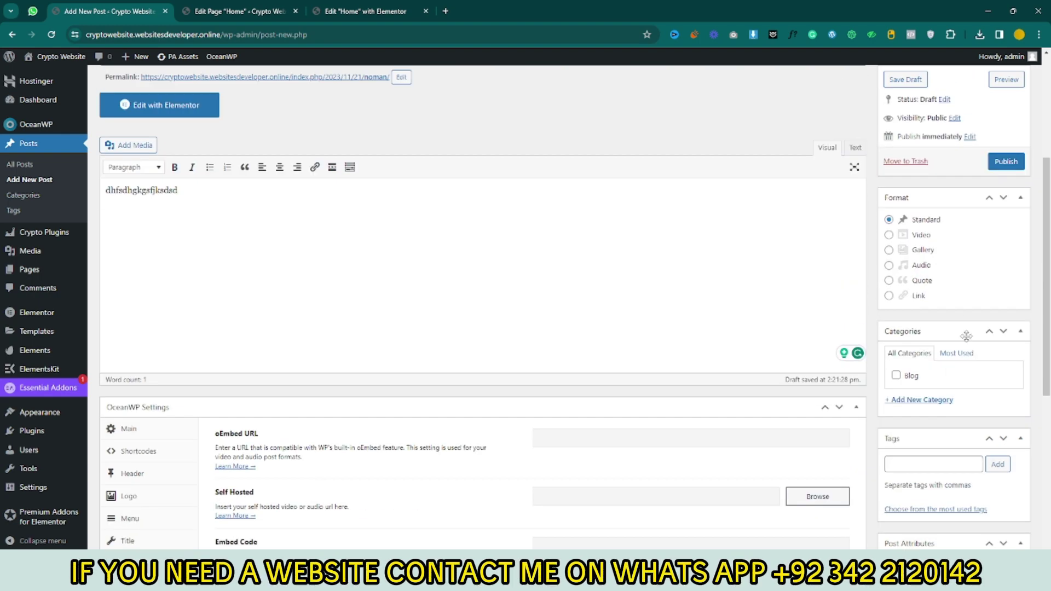
{"action": "scroll", "coordinate": [986, 285], "scroll_direction": "up", "scroll_amount": 2}
{"action": "left_click", "coordinate": [1006, 272]}
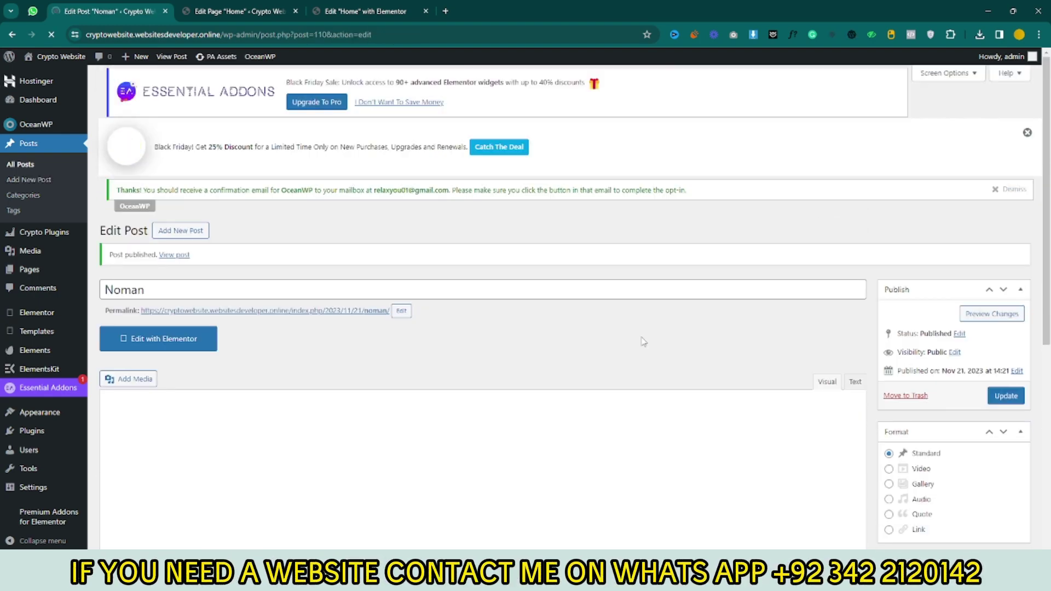
- Set the post's template to Elementor Full Width and update the post
{"action": "scroll", "coordinate": [711, 329], "scroll_direction": "down", "scroll_amount": 4}
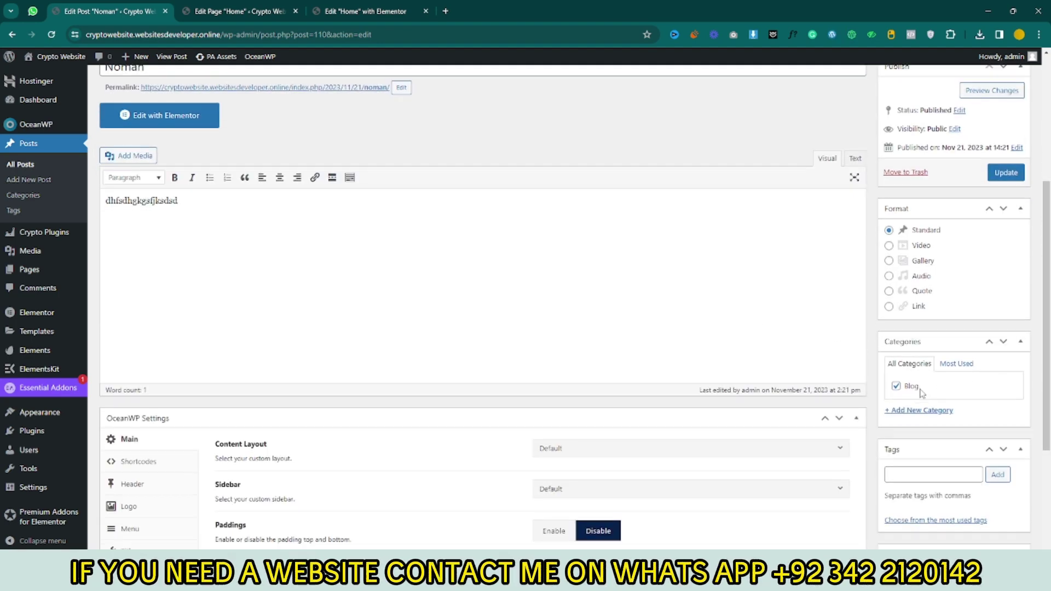
{"action": "scroll", "coordinate": [892, 329], "scroll_direction": "down", "scroll_amount": 2}
{"action": "left_click", "coordinate": [916, 305]}
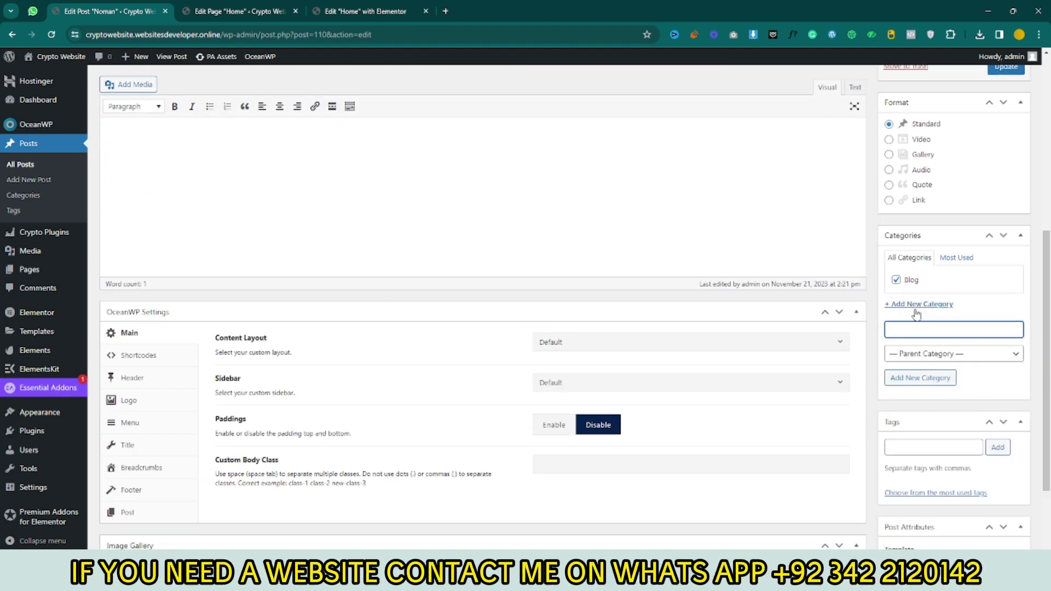
{"action": "scroll", "coordinate": [929, 340], "scroll_direction": "down", "scroll_amount": 2}
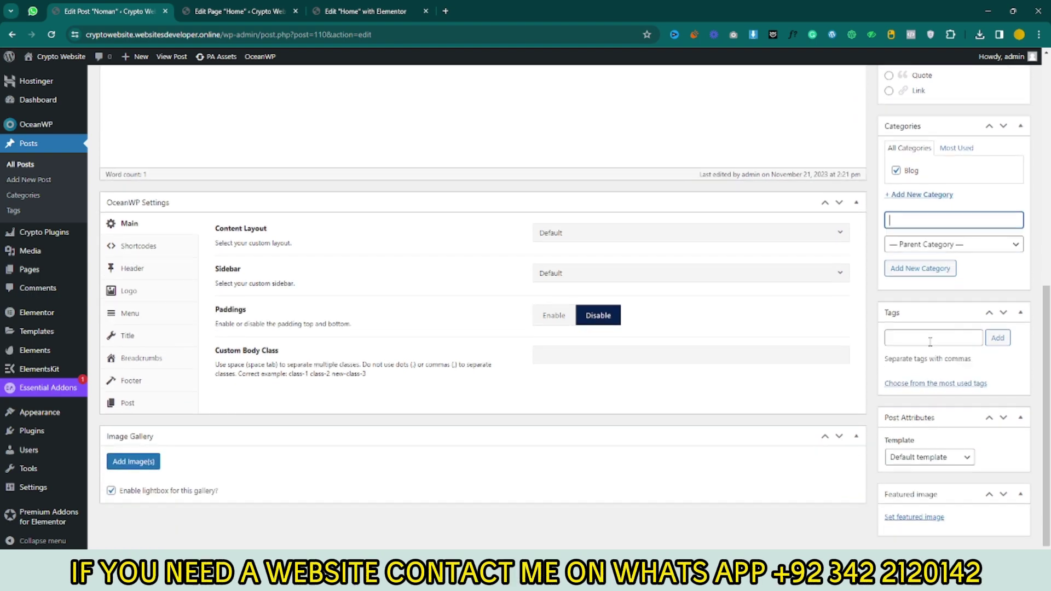
{"action": "scroll", "coordinate": [932, 356], "scroll_direction": "up", "scroll_amount": 2}
{"action": "scroll", "coordinate": [935, 372], "scroll_direction": "down", "scroll_amount": 2}
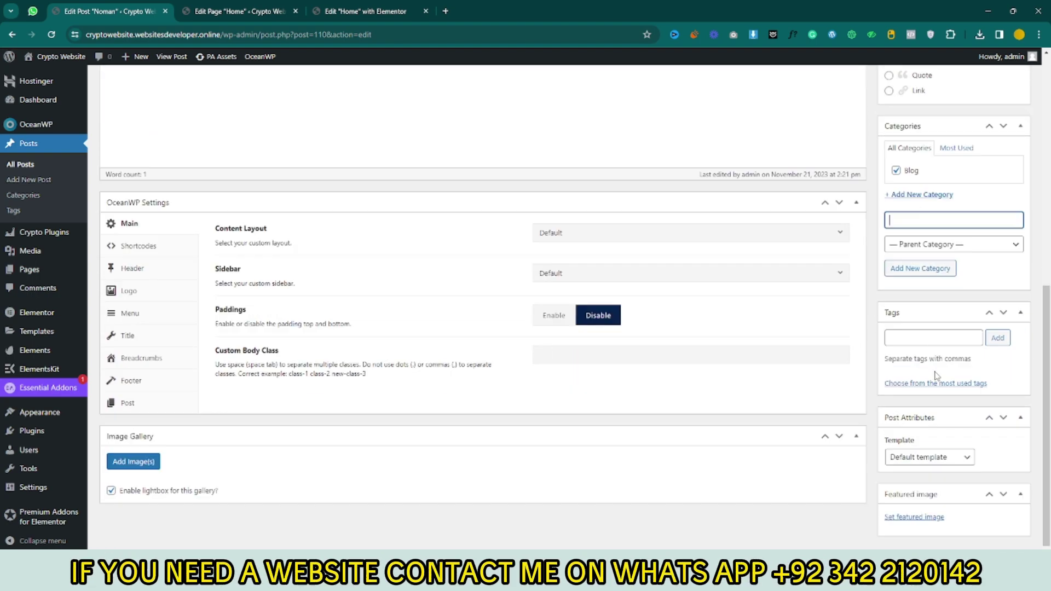
{"action": "left_click", "coordinate": [929, 459]}
{"action": "left_click", "coordinate": [910, 494]}
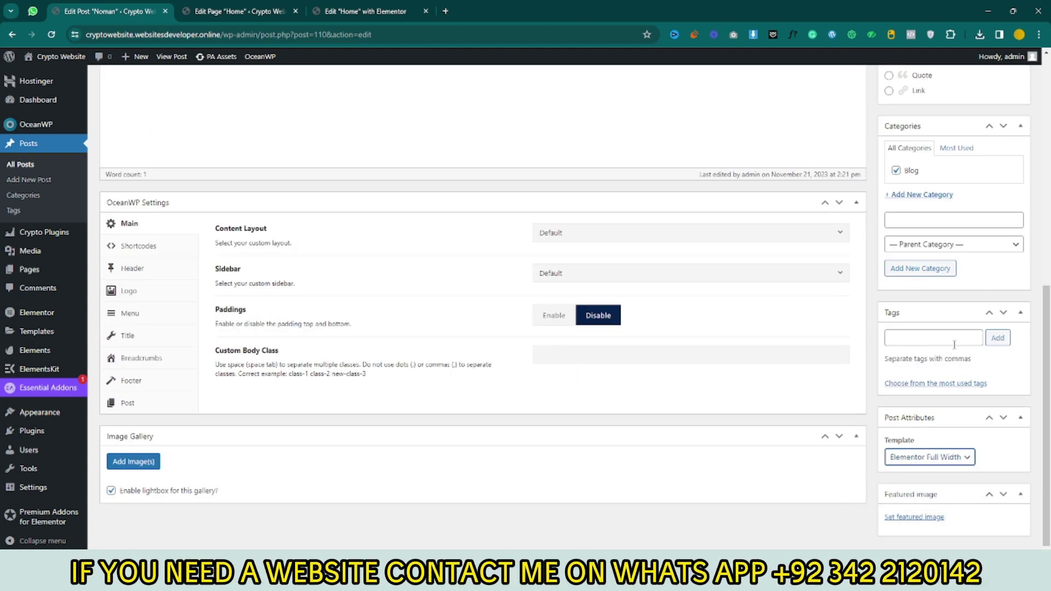
{"action": "scroll", "coordinate": [963, 339], "scroll_direction": "up", "scroll_amount": 6}
{"action": "left_click", "coordinate": [1005, 286]}
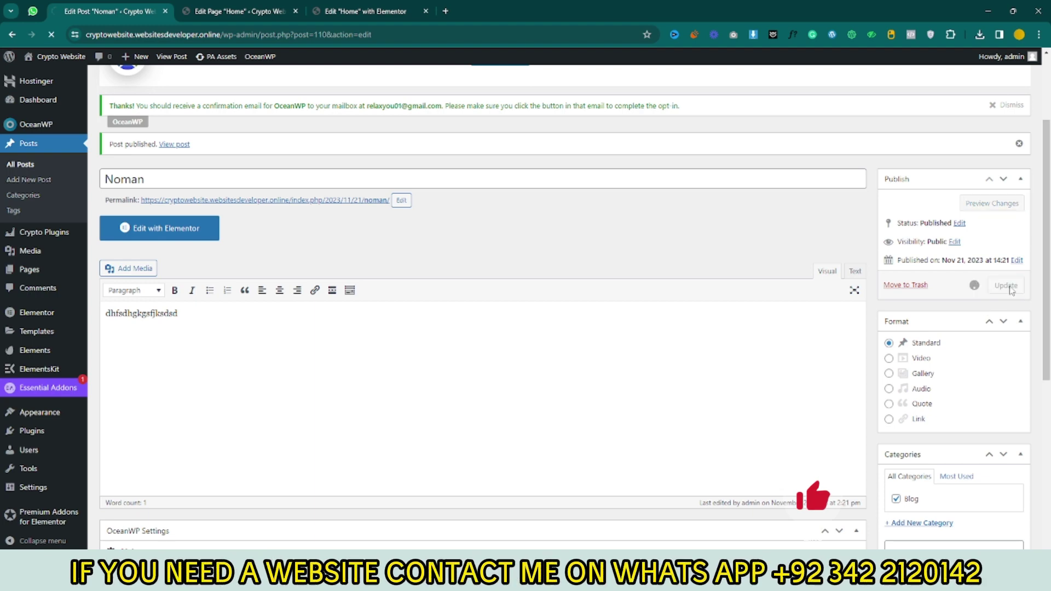
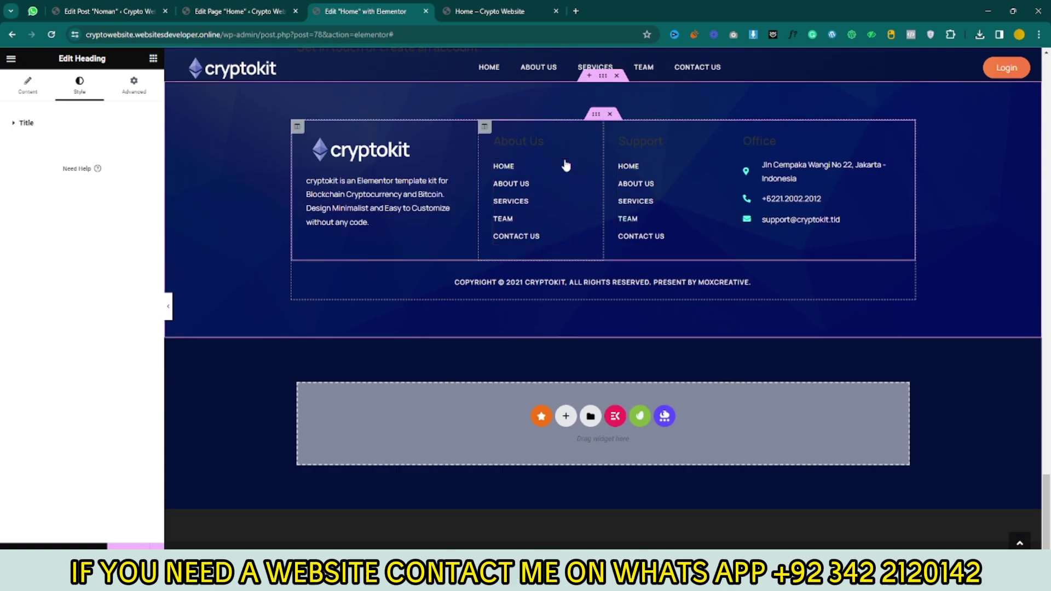
- In the Home page's Elementor editor, set the text color of the footer's About Us heading to white
{"action": "left_click", "coordinate": [541, 141]}
{"action": "left_click", "coordinate": [79, 85]}
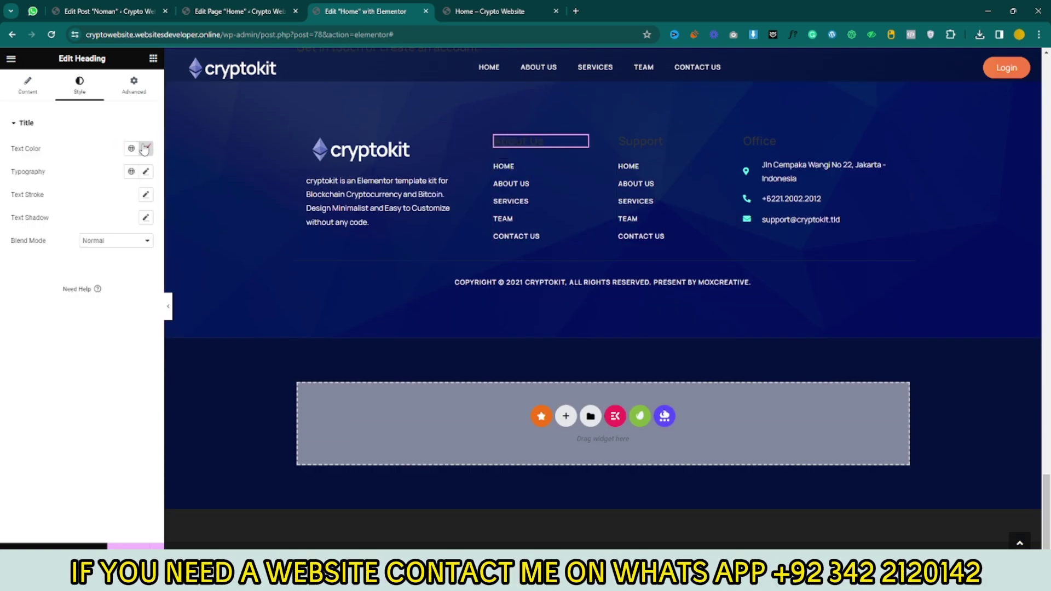
{"action": "left_click", "coordinate": [146, 149]}
- Copy the About Us heading's style and paste it onto the Support and Office headings in the footer
{"action": "right_click", "coordinate": [546, 141]}
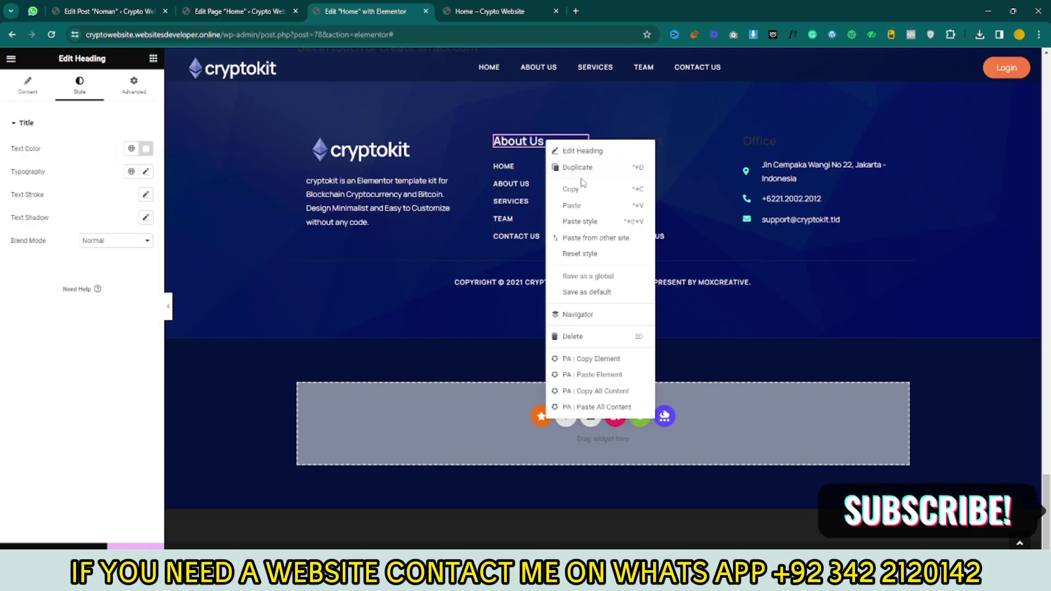
{"action": "left_click", "coordinate": [570, 188]}
{"action": "right_click", "coordinate": [650, 141]}
{"action": "left_click", "coordinate": [695, 221]}
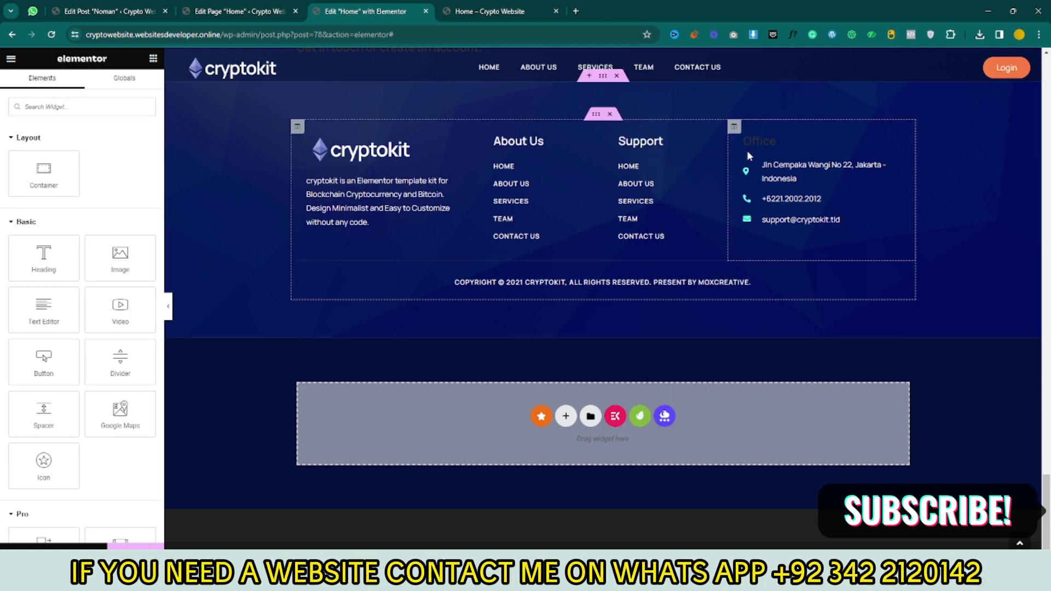
{"action": "right_click", "coordinate": [762, 143]}
{"action": "left_click", "coordinate": [799, 226]}
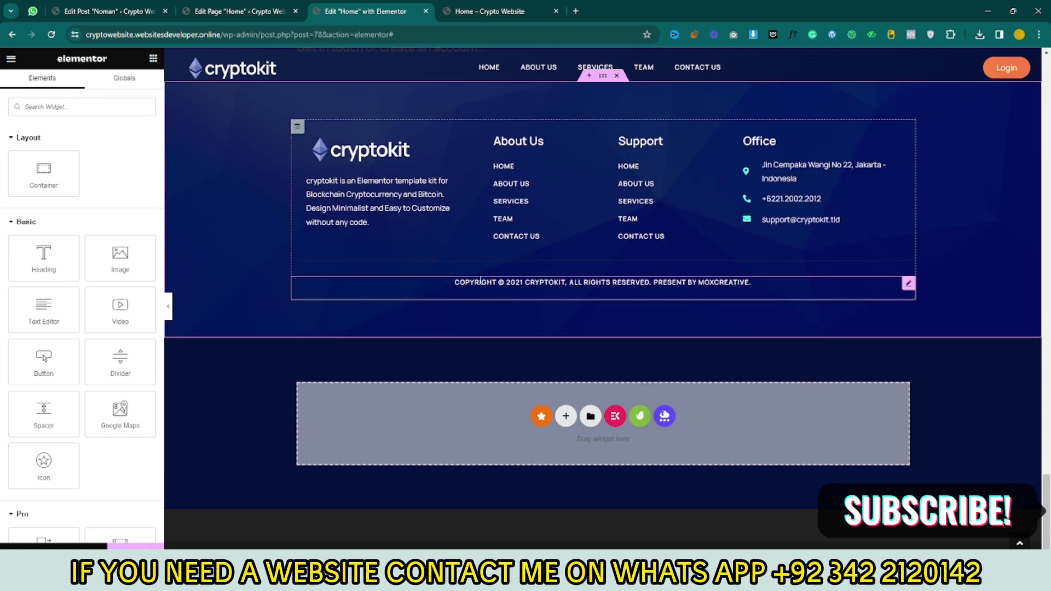
- In the footer's copyright text, replace "cryptokit" with "Crypto" and remove "Present by MoxCreative."
{"action": "left_click", "coordinate": [623, 282]}
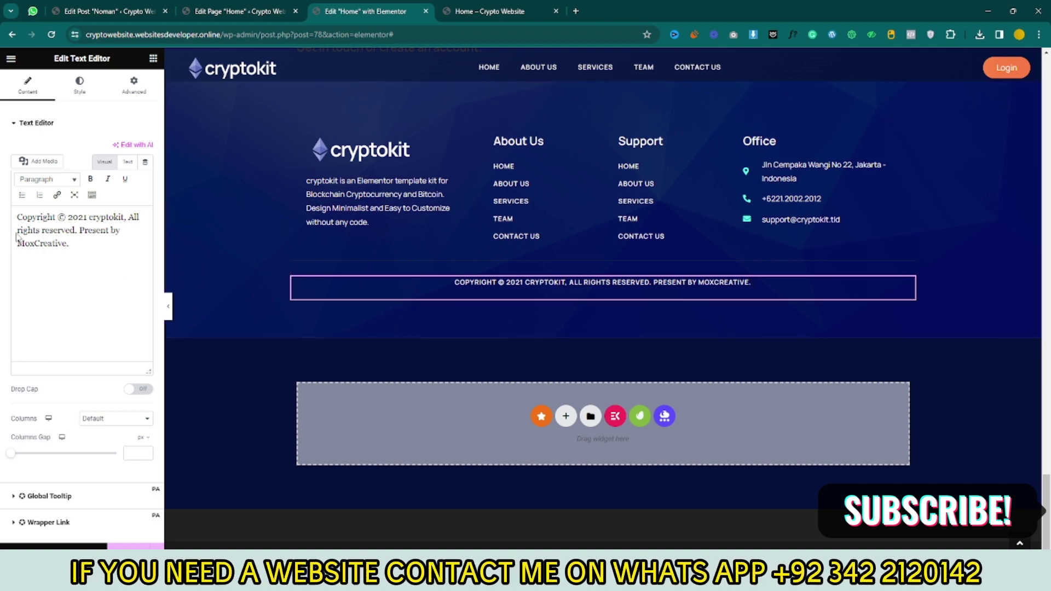
{"action": "left_click_drag", "start_coordinate": [90, 217], "coordinate": [126, 218]}
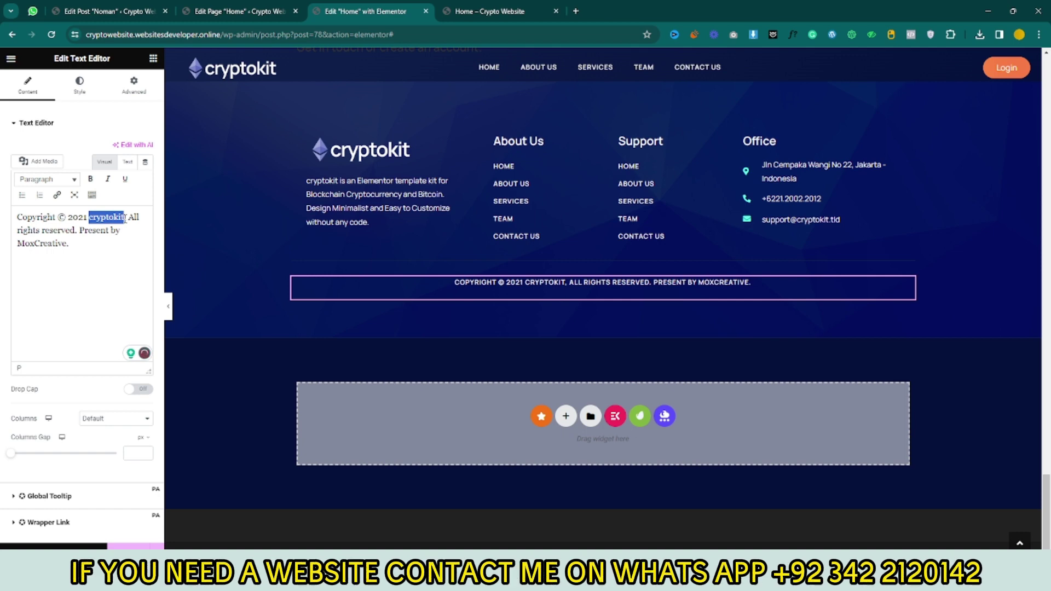
{"action": "type", "text": "Cr"}
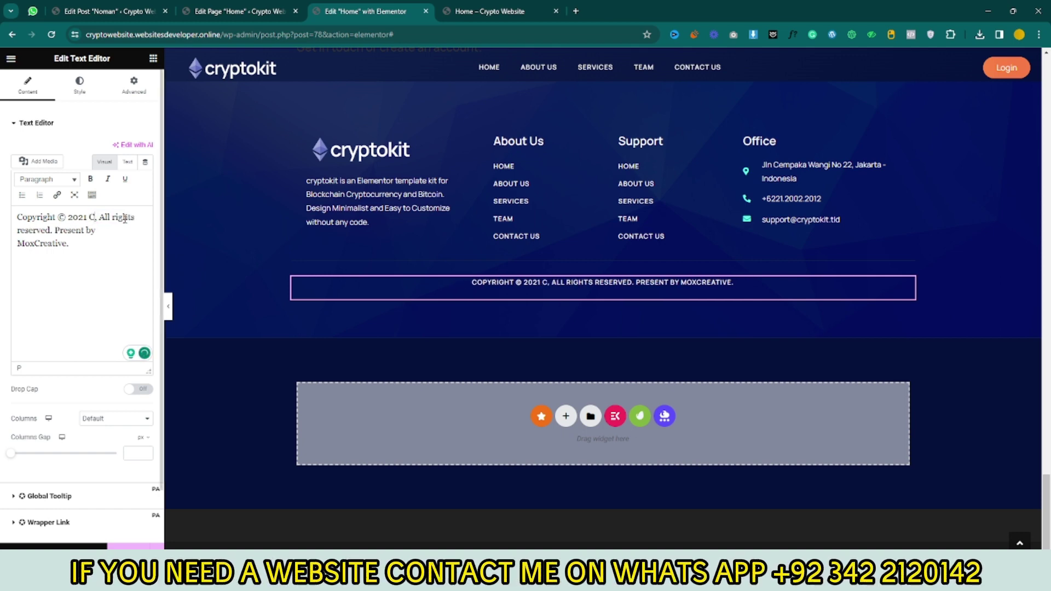
{"action": "type", "text": "ypt"}
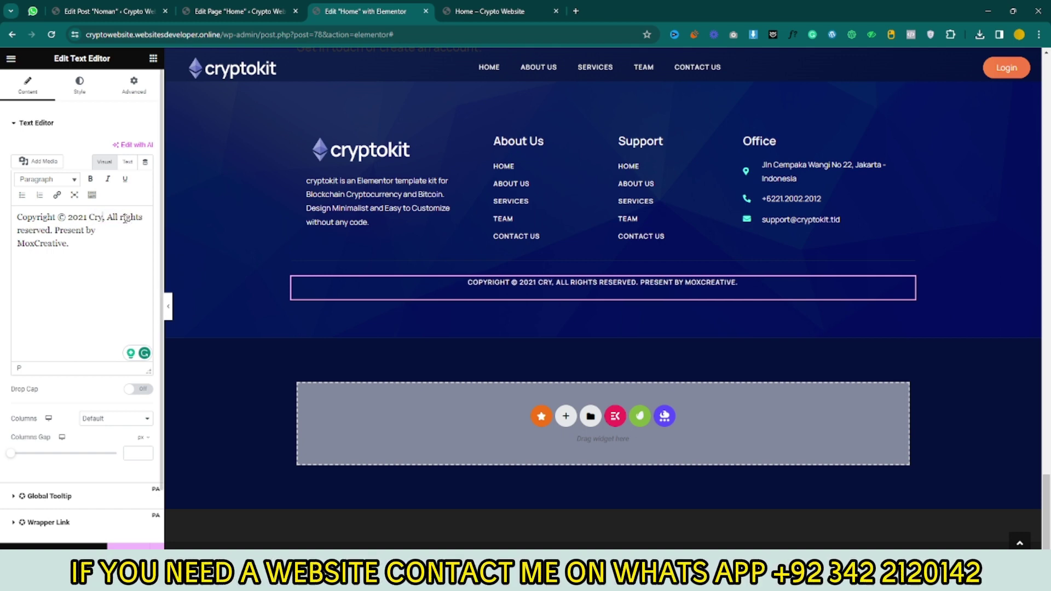
{"action": "type", "text": "o"}
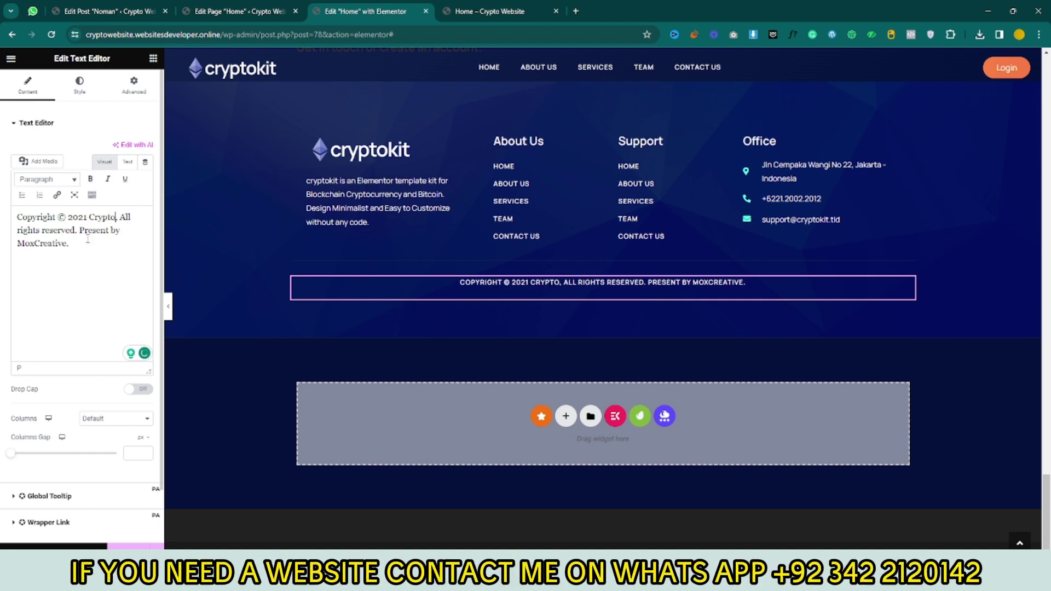
{"action": "left_click_drag", "start_coordinate": [80, 229], "coordinate": [69, 243]}
{"action": "key", "text": "BackSpace"}
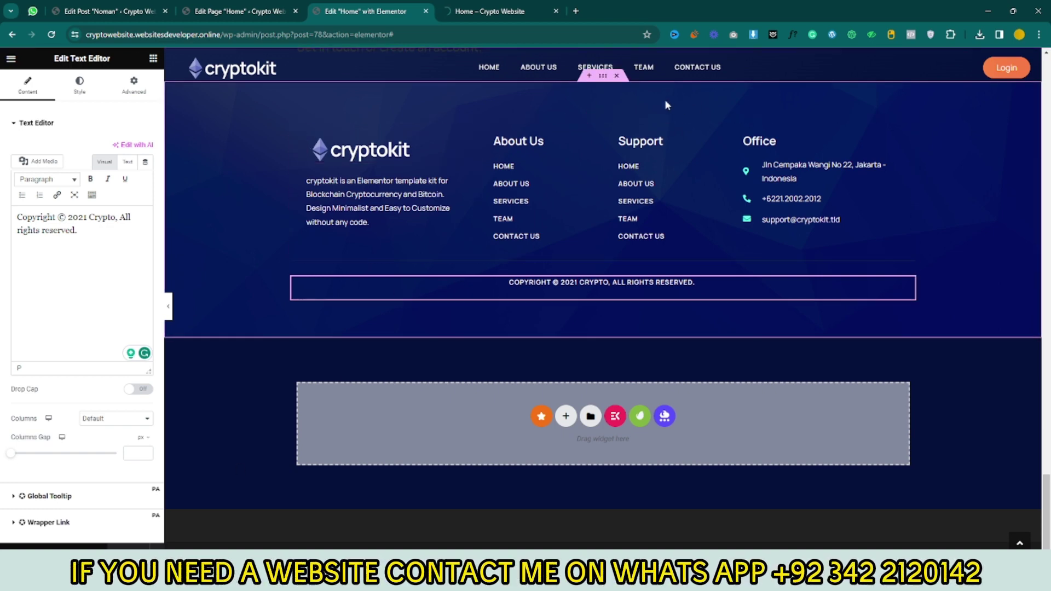
- Set the content width of the outer footer section to Full Width
{"action": "left_click", "coordinate": [597, 114]}
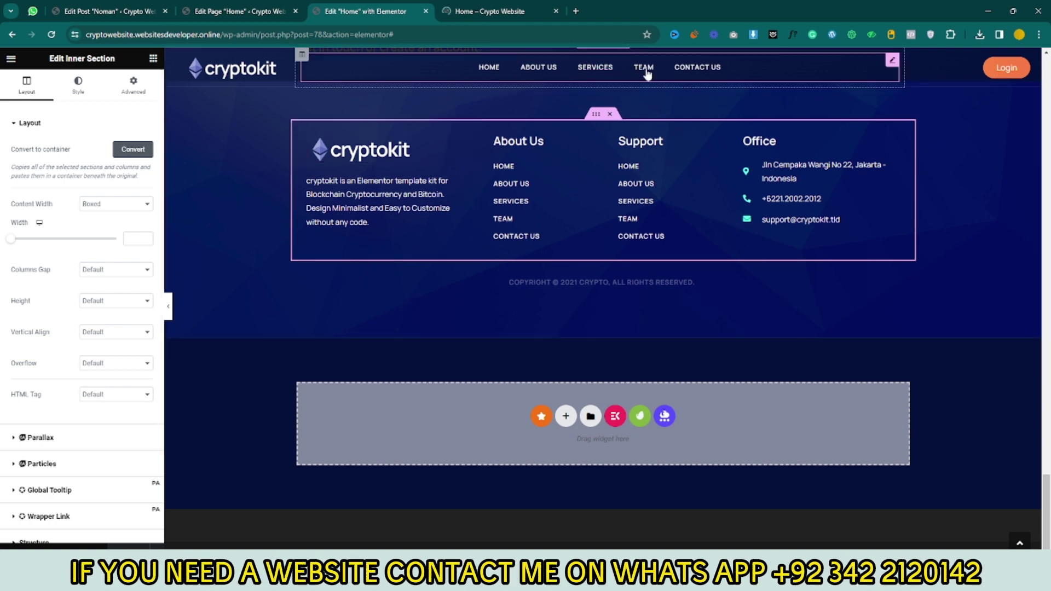
{"action": "left_click", "coordinate": [603, 76]}
{"action": "scroll", "coordinate": [650, 205], "scroll_direction": "up", "scroll_amount": 4}
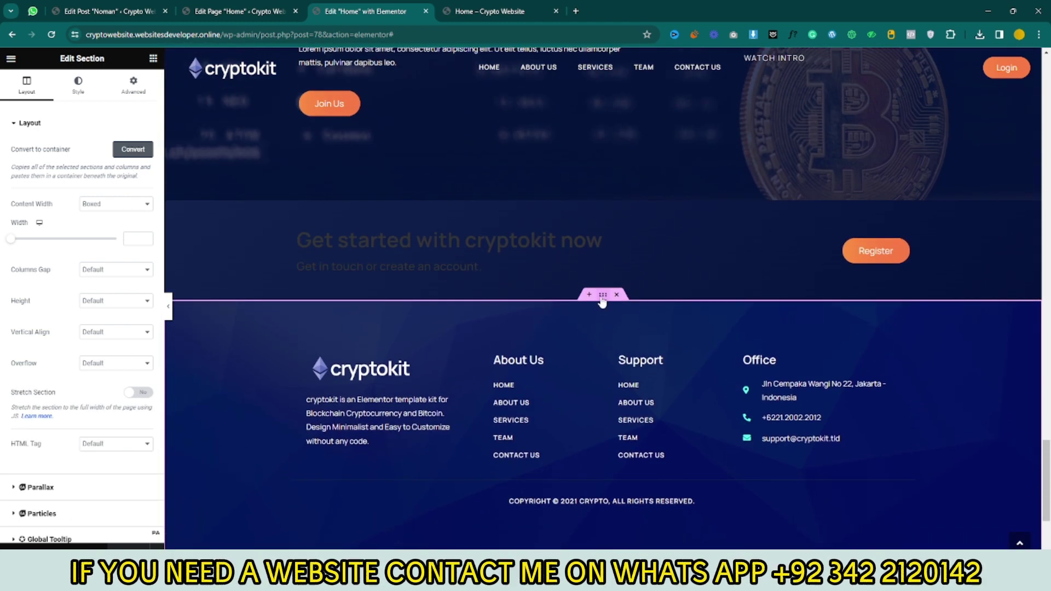
{"action": "left_click", "coordinate": [118, 203]}
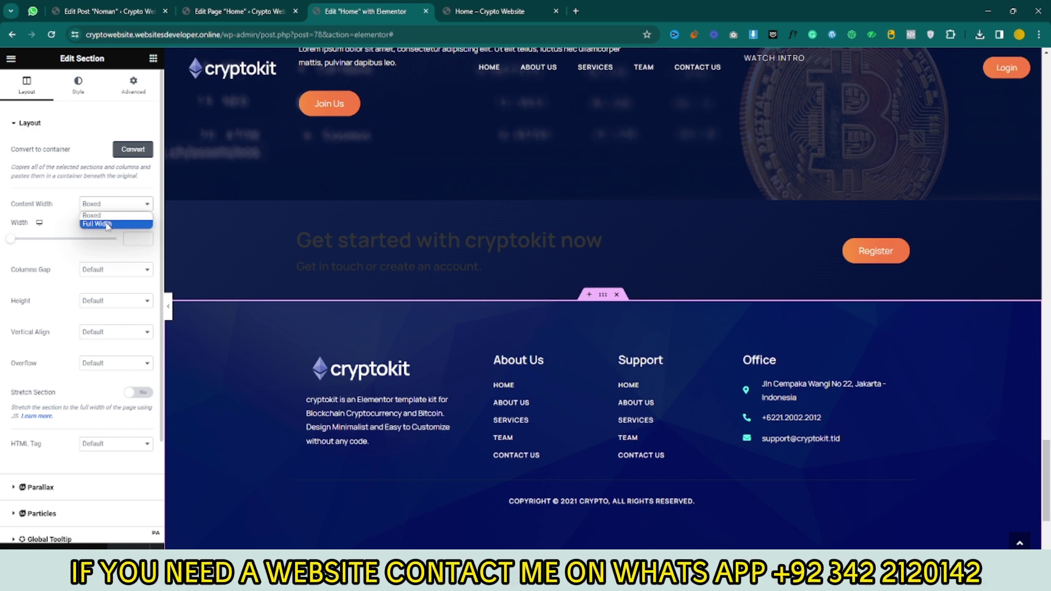
{"action": "left_click", "coordinate": [107, 224]}
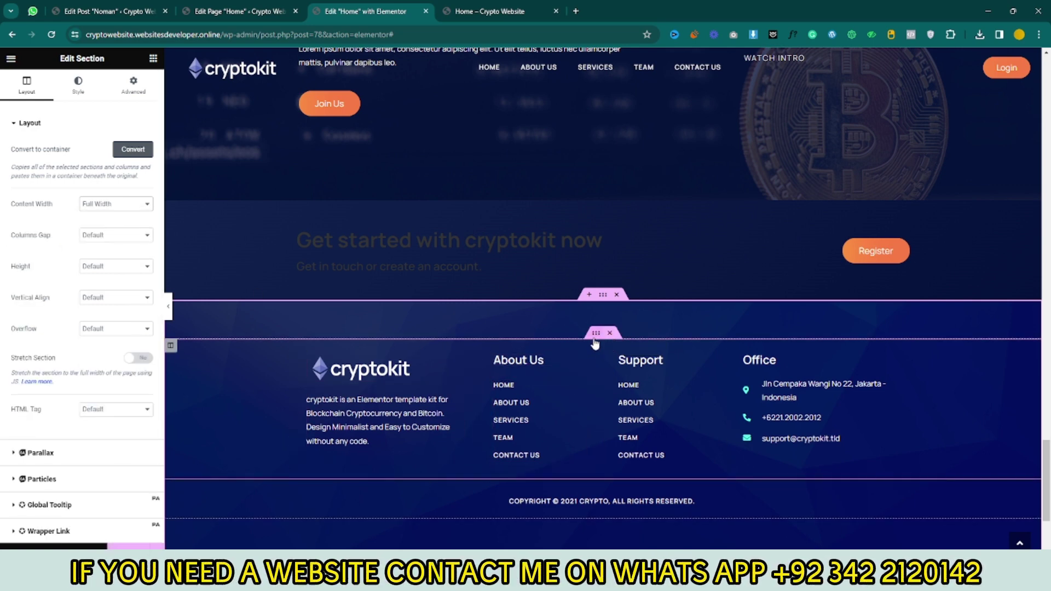
- Set the boxed width of the inner section holding the footer columns to 1500
{"action": "left_click", "coordinate": [544, 338]}
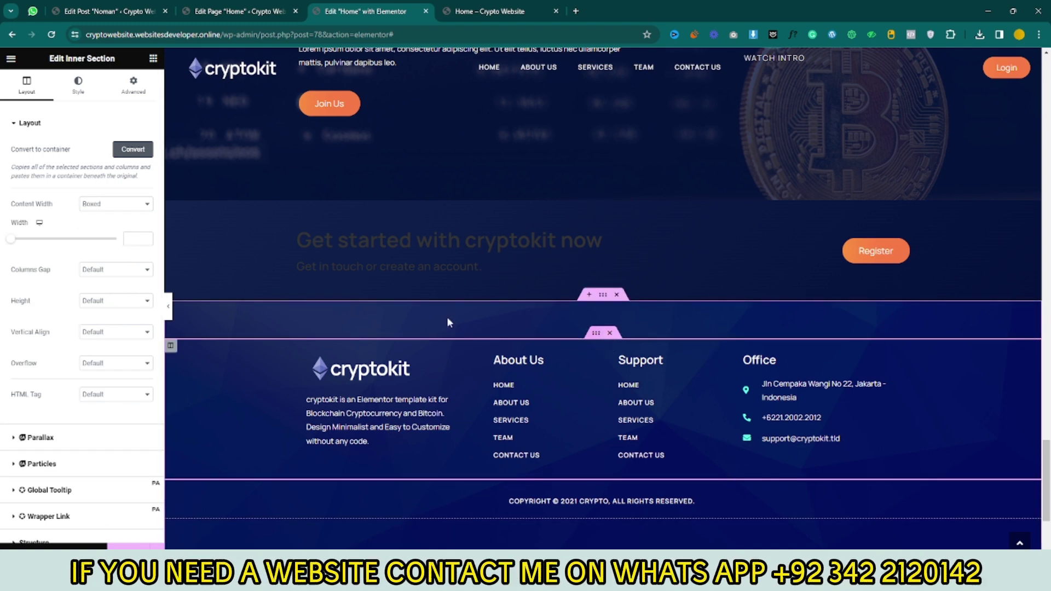
{"action": "left_click", "coordinate": [129, 239]}
{"action": "type", "text": "1500"}
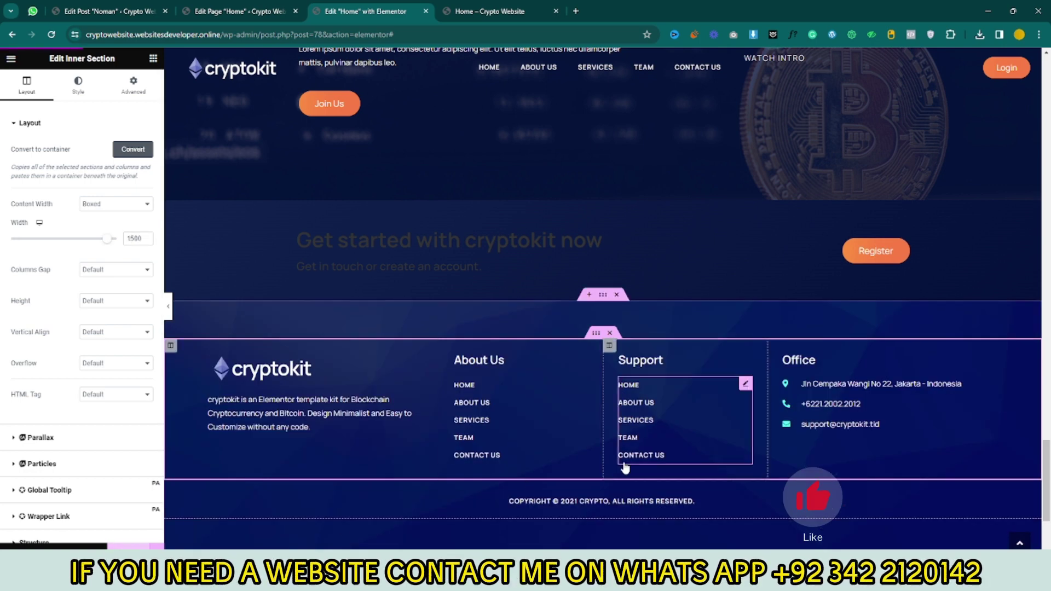
- Switch the outer footer section's padding unit to px with the padding values left empty
{"action": "scroll", "coordinate": [570, 497], "scroll_direction": "down", "scroll_amount": 2}
{"action": "scroll", "coordinate": [570, 497], "scroll_direction": "down", "scroll_amount": 1}
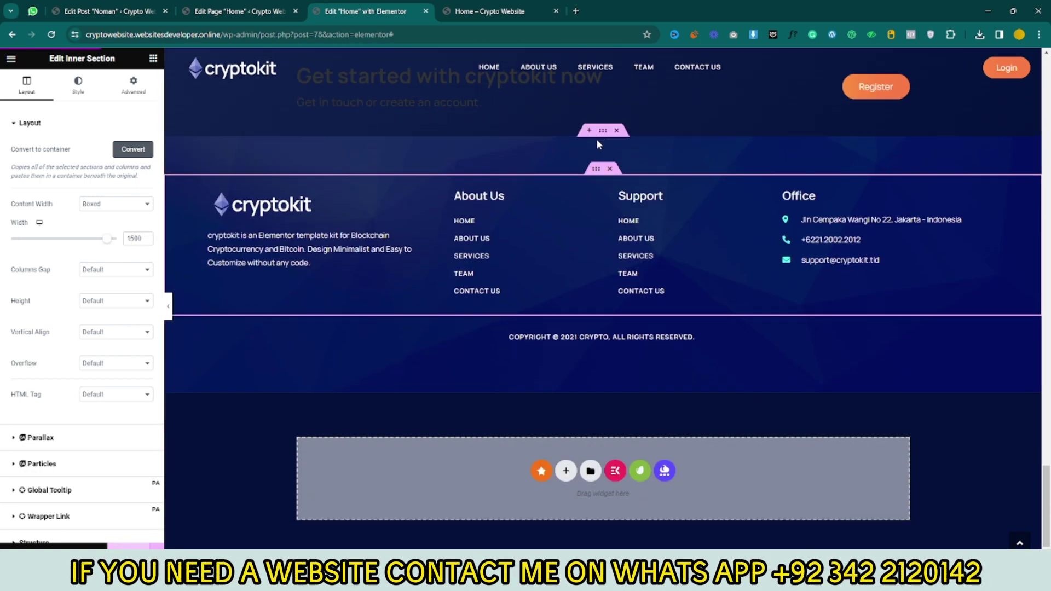
{"action": "left_click", "coordinate": [603, 131]}
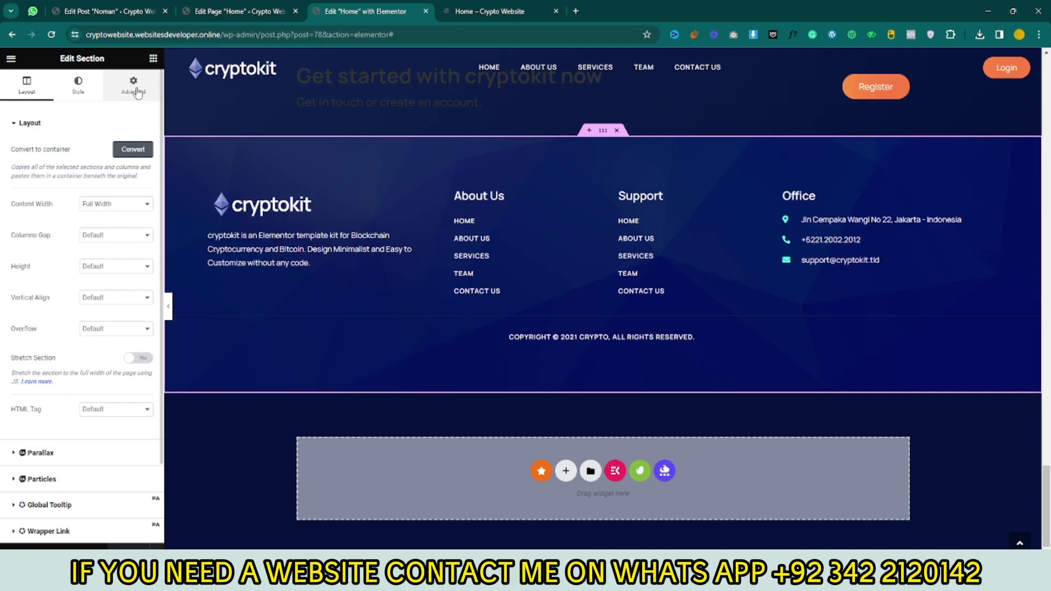
{"action": "left_click", "coordinate": [133, 83]}
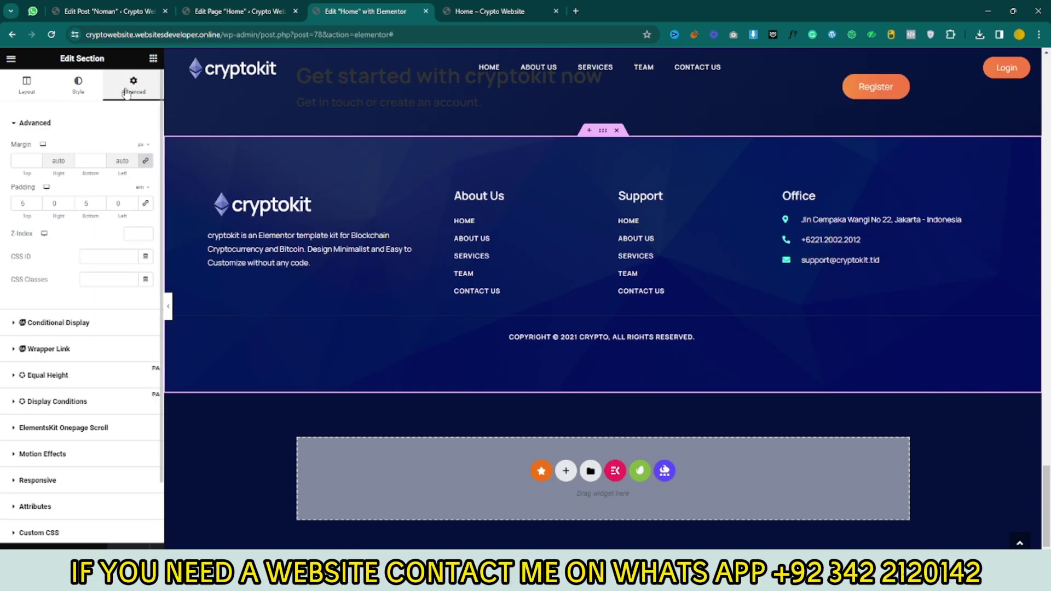
{"action": "left_click", "coordinate": [142, 187]}
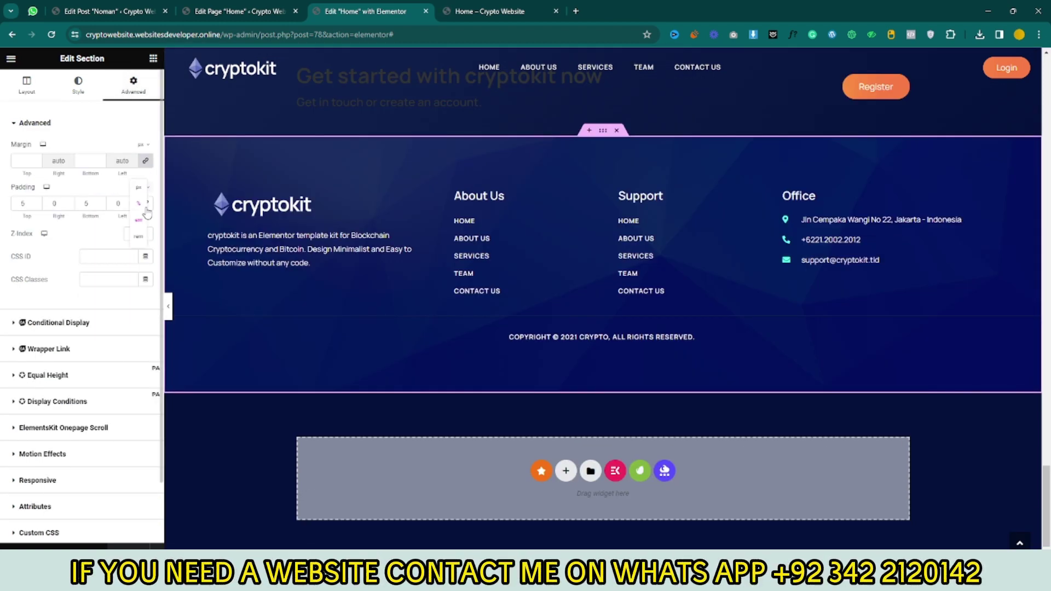
{"action": "left_click", "coordinate": [140, 188]}
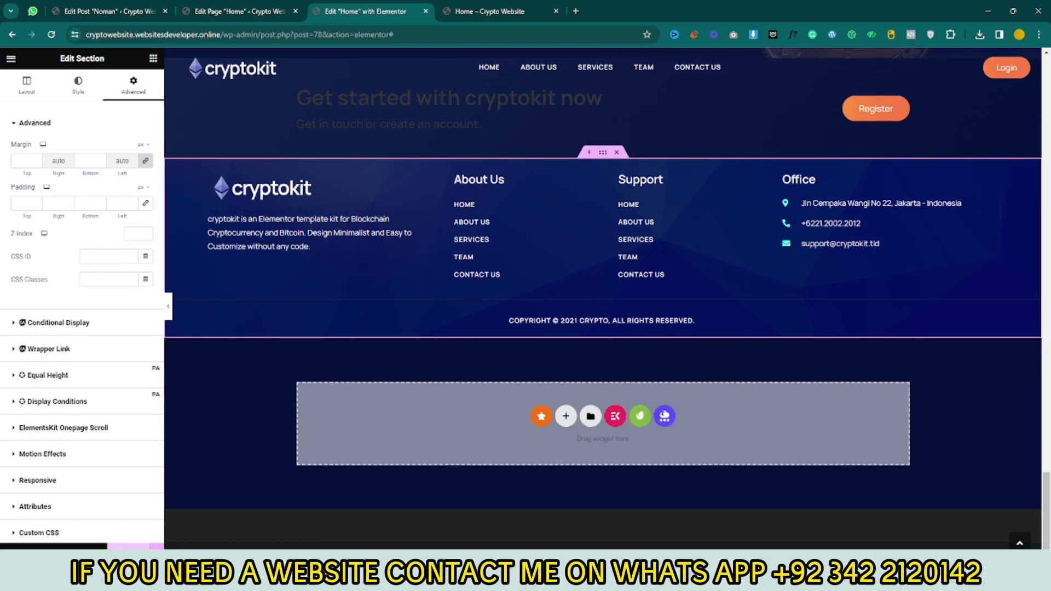
- Set the text color of the "Get started with cryptokit now" heading to white (#FFFFFF)
{"action": "left_click", "coordinate": [403, 106]}
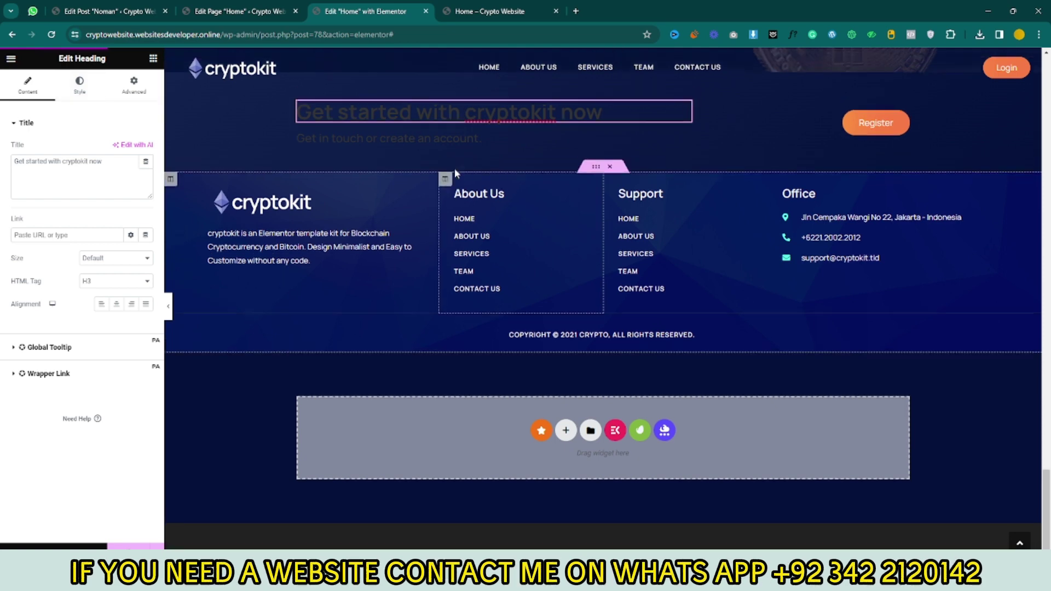
{"action": "scroll", "coordinate": [455, 168], "scroll_direction": "up", "scroll_amount": 3}
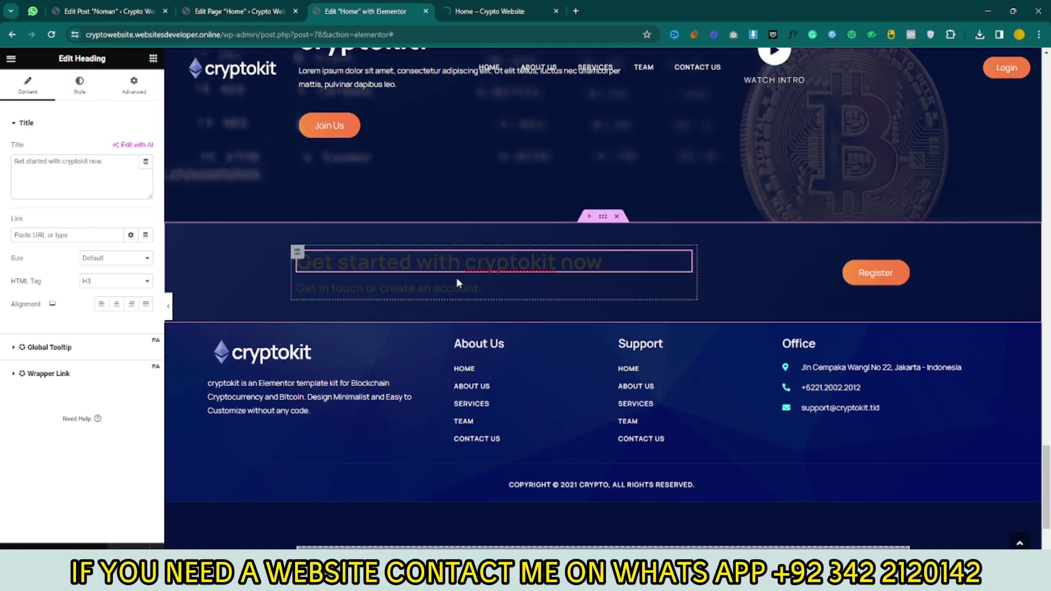
{"action": "left_click", "coordinate": [79, 92]}
{"action": "left_click", "coordinate": [146, 149]}
{"action": "left_click", "coordinate": [85, 195]}
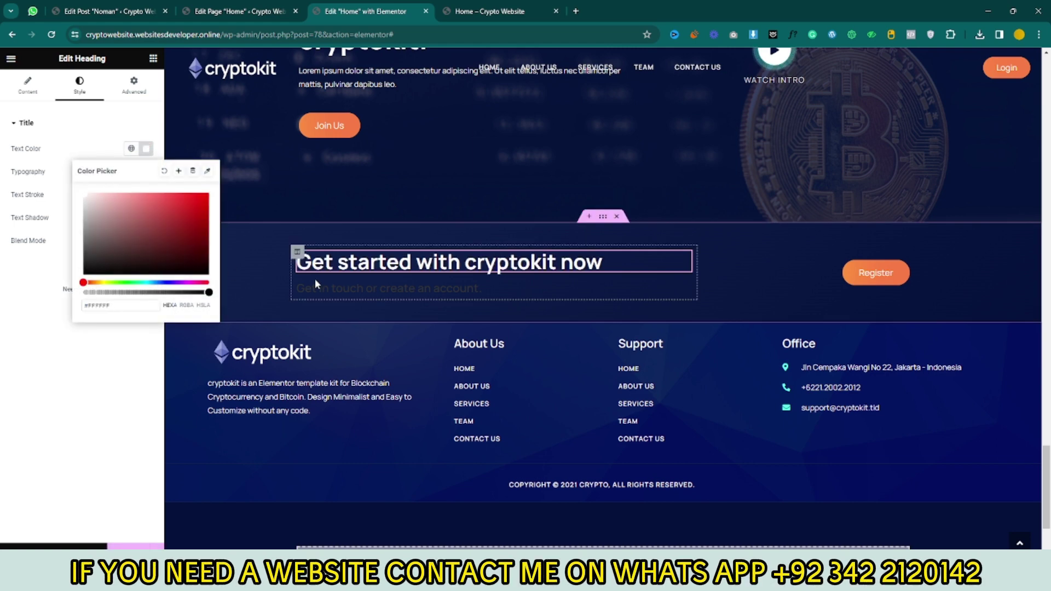
- Set the text color of the "Get in touch or create an account." subheading to white
{"action": "left_click", "coordinate": [315, 281]}
{"action": "left_click", "coordinate": [79, 88]}
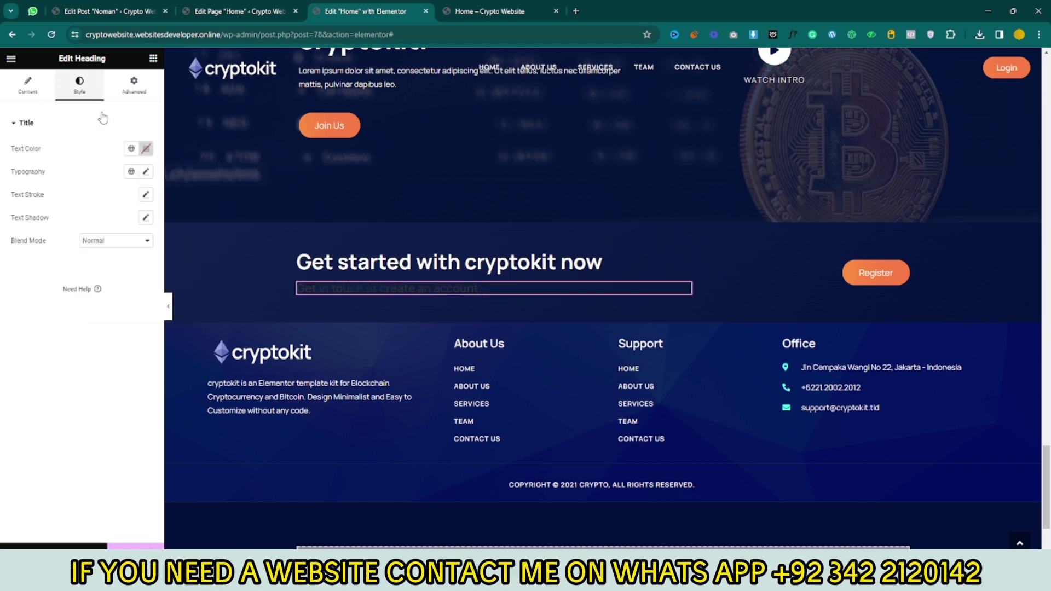
{"action": "left_click", "coordinate": [146, 149]}
{"action": "left_click", "coordinate": [85, 189]}
{"action": "left_click", "coordinate": [25, 122]}
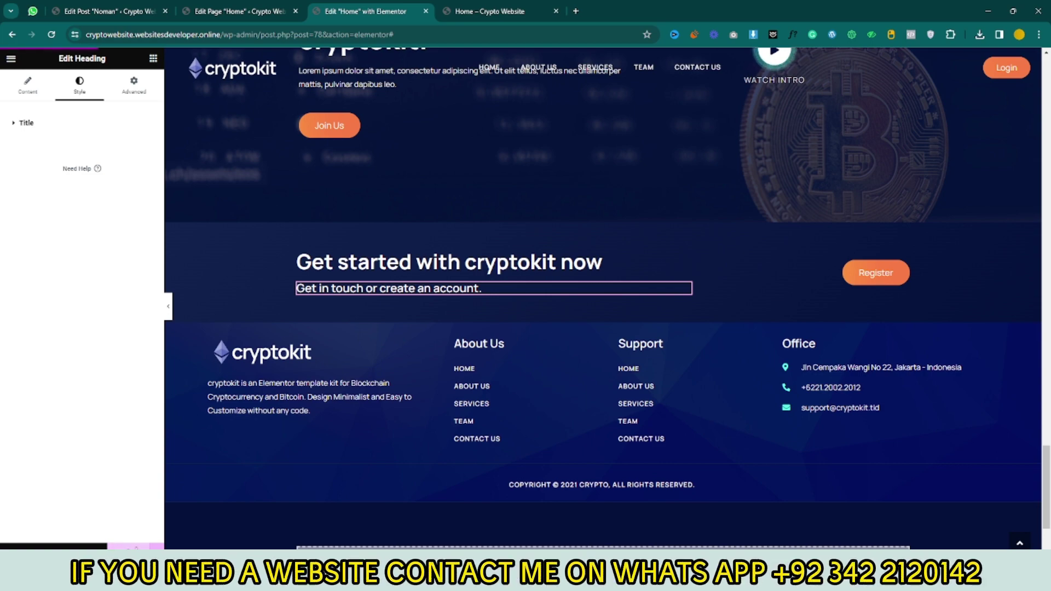
- Preview the edited Home page in the browser
{"action": "scroll", "coordinate": [277, 467], "scroll_direction": "up", "scroll_amount": 7}
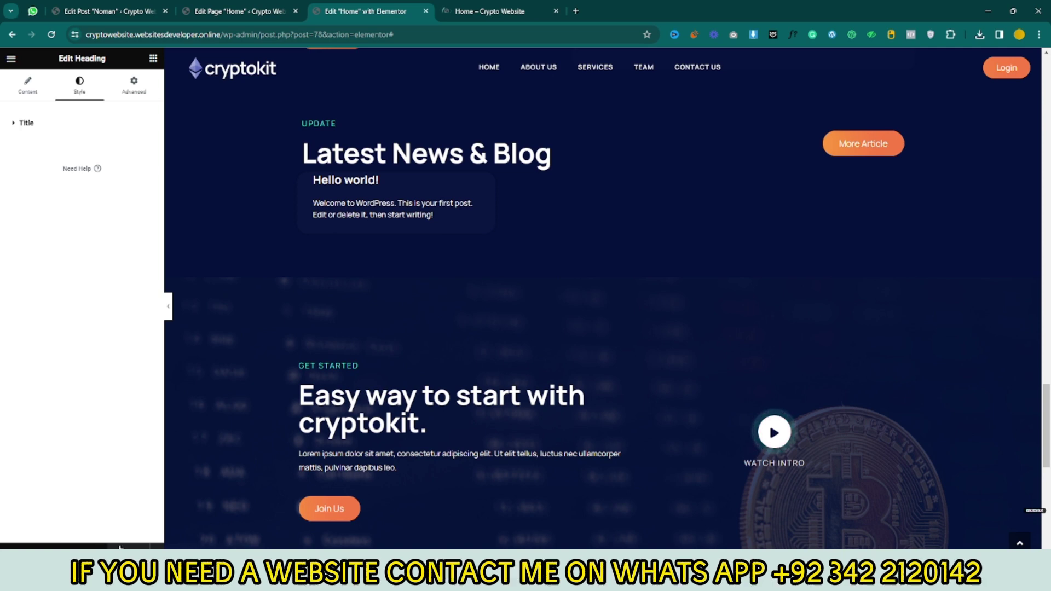
{"action": "left_click", "coordinate": [95, 552]}
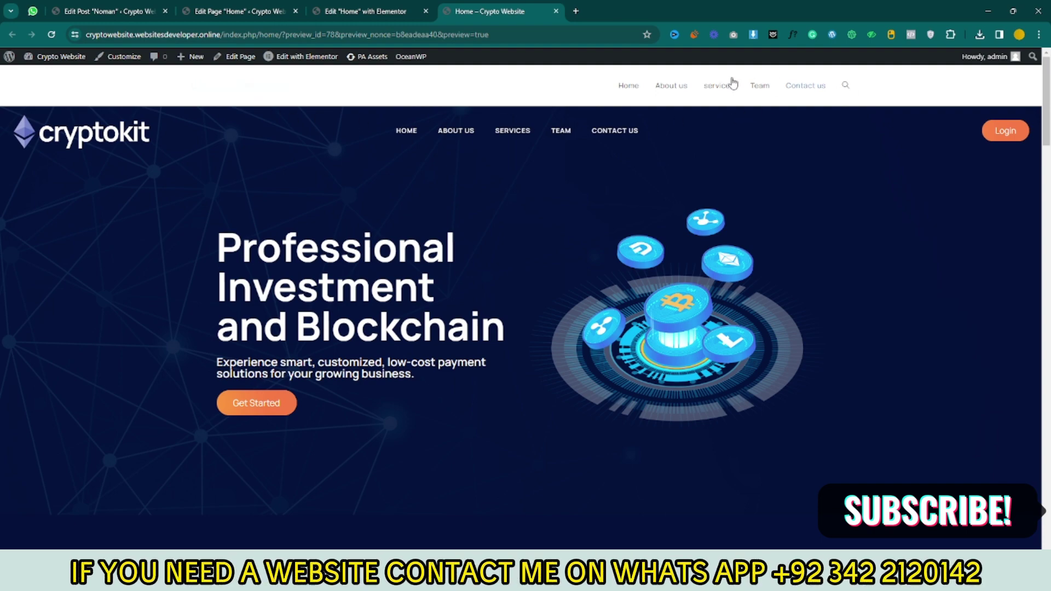
- Open the Home page for editing from the WordPress list of all pages
{"action": "left_click", "coordinate": [104, 11]}
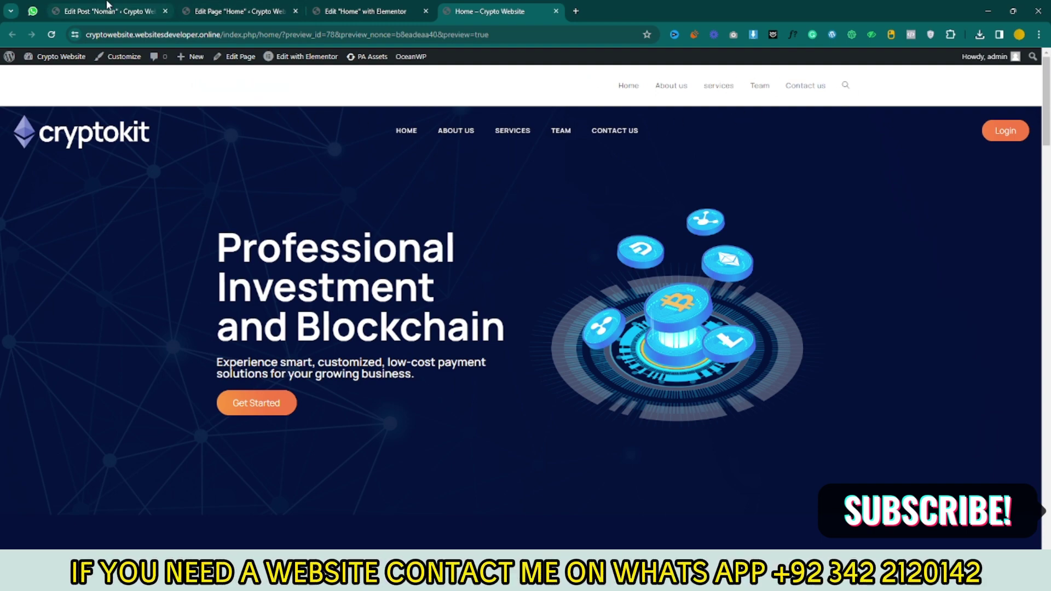
{"action": "mouse_move", "coordinate": [24, 273]}
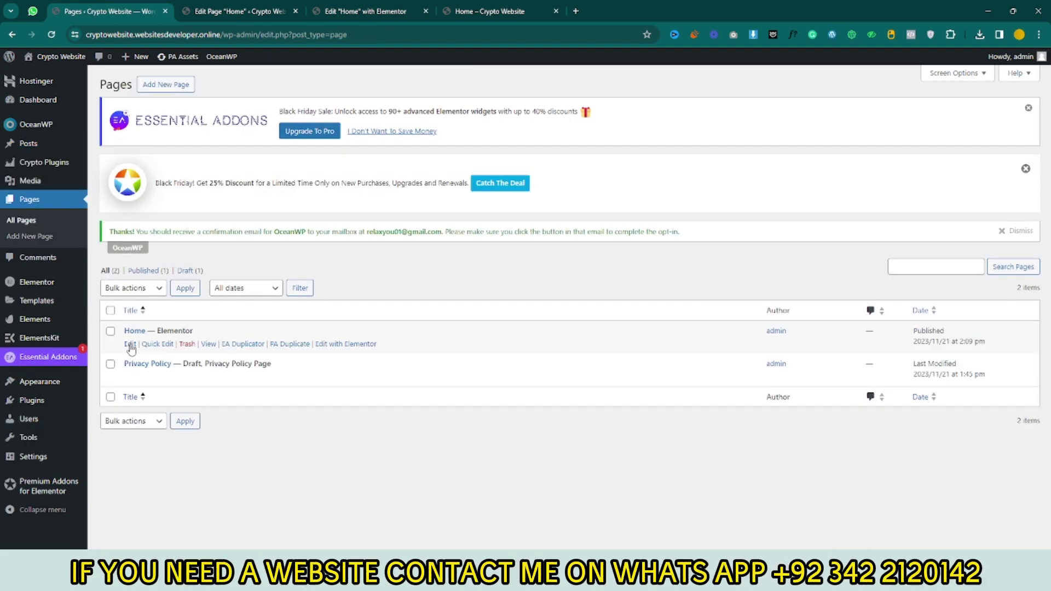
{"action": "left_click", "coordinate": [130, 345]}
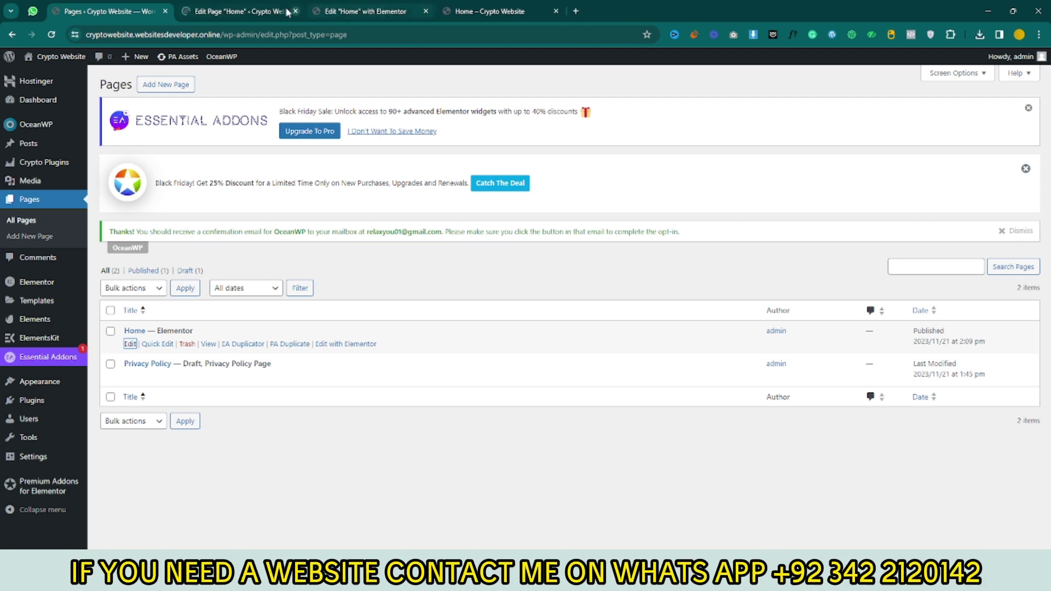
- Disable Display Header in the Home page's OceanWP settings and update the page
{"action": "scroll", "coordinate": [385, 296], "scroll_direction": "down", "scroll_amount": 4}
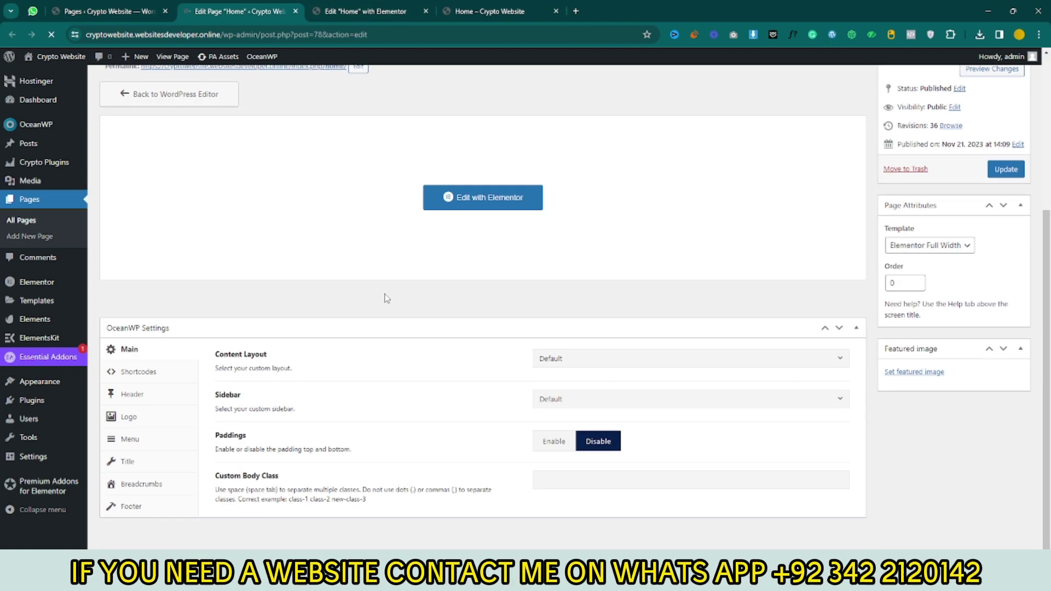
{"action": "left_click", "coordinate": [131, 397]}
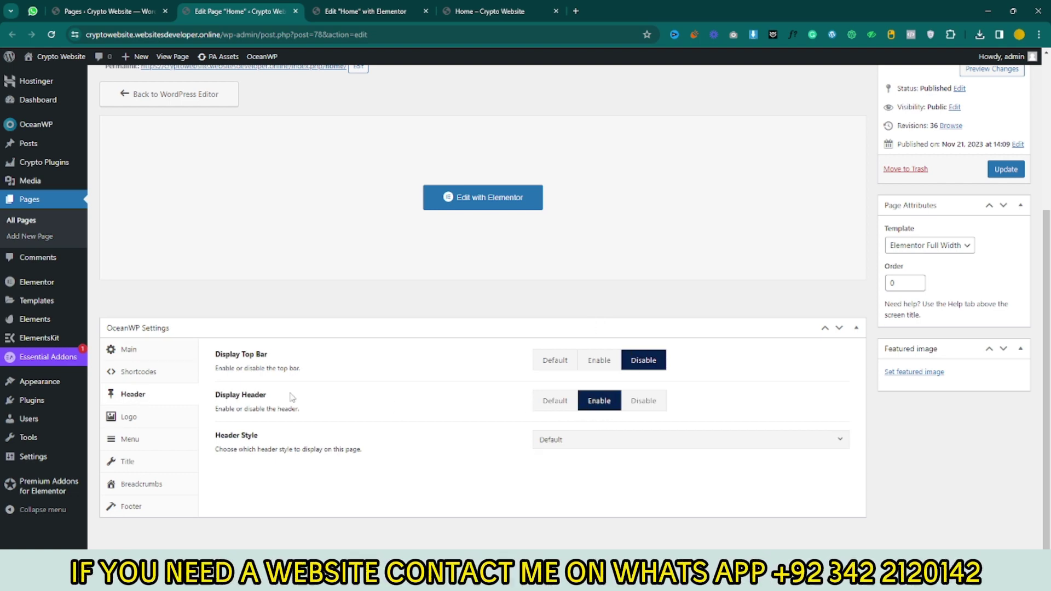
{"action": "left_click", "coordinate": [645, 402]}
{"action": "left_click", "coordinate": [1006, 169]}
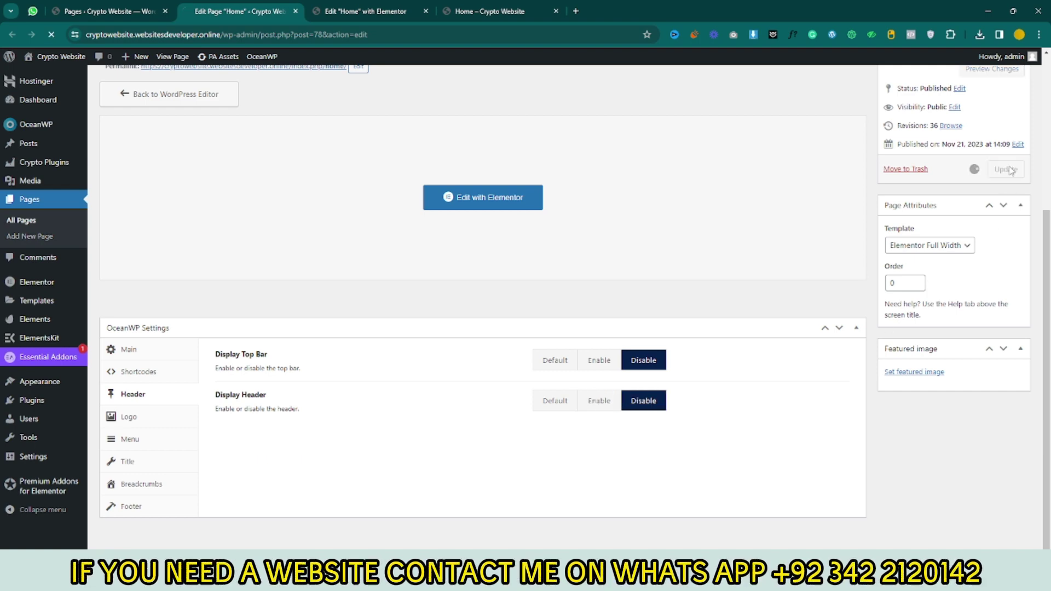
{"action": "scroll", "coordinate": [815, 231], "scroll_direction": "up", "scroll_amount": 3}
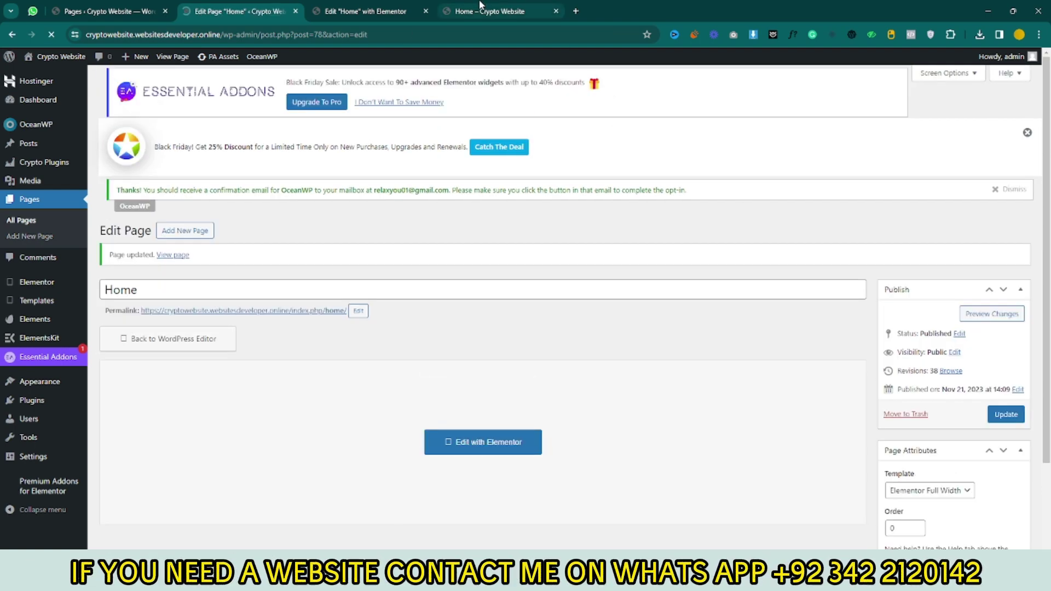
- Check the header and the rest of the Home page down to the footer in the refreshed preview
{"action": "left_click", "coordinate": [507, 8]}
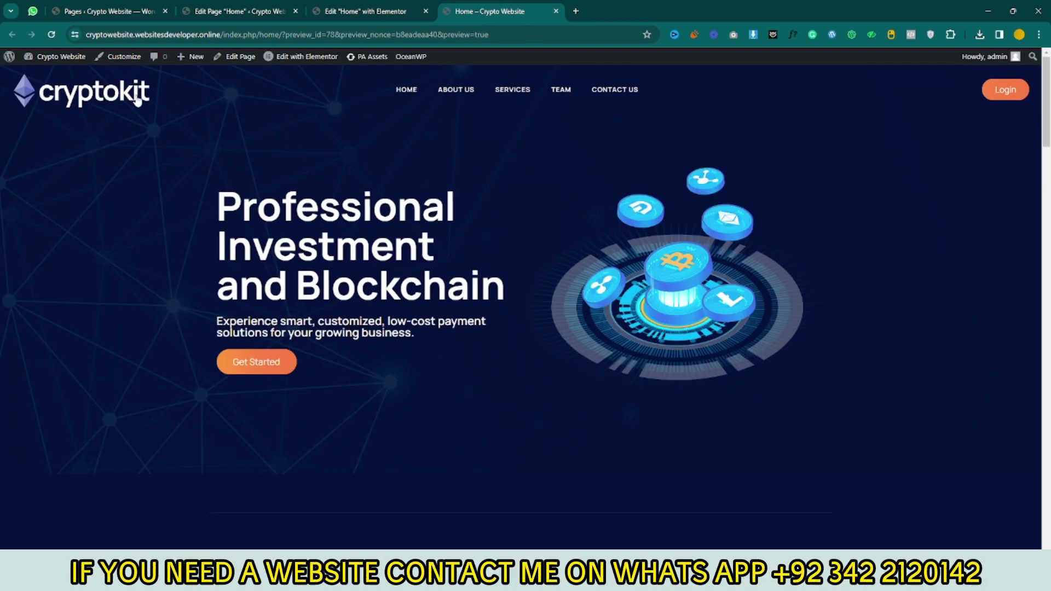
{"action": "scroll", "coordinate": [473, 105], "scroll_direction": "down", "scroll_amount": 10}
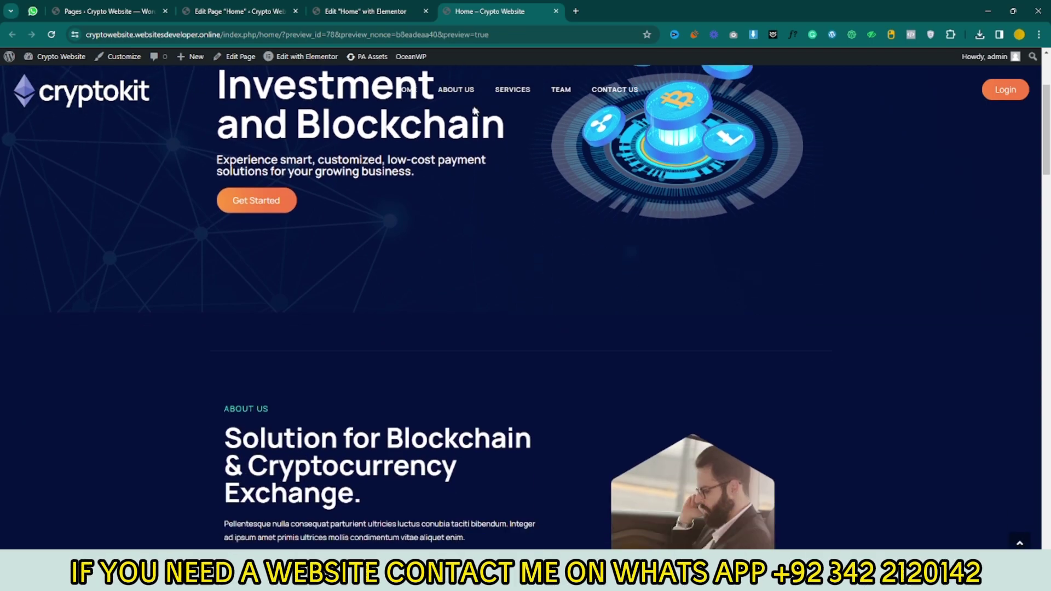
{"action": "scroll", "coordinate": [543, 135], "scroll_direction": "down", "scroll_amount": 15}
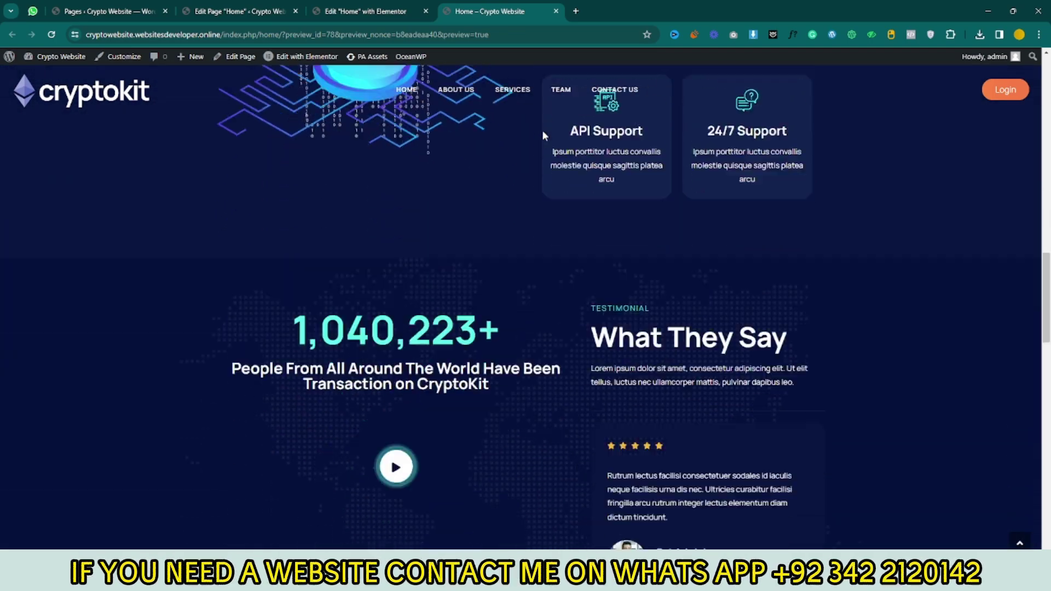
{"action": "scroll", "coordinate": [544, 135], "scroll_direction": "down", "scroll_amount": 12}
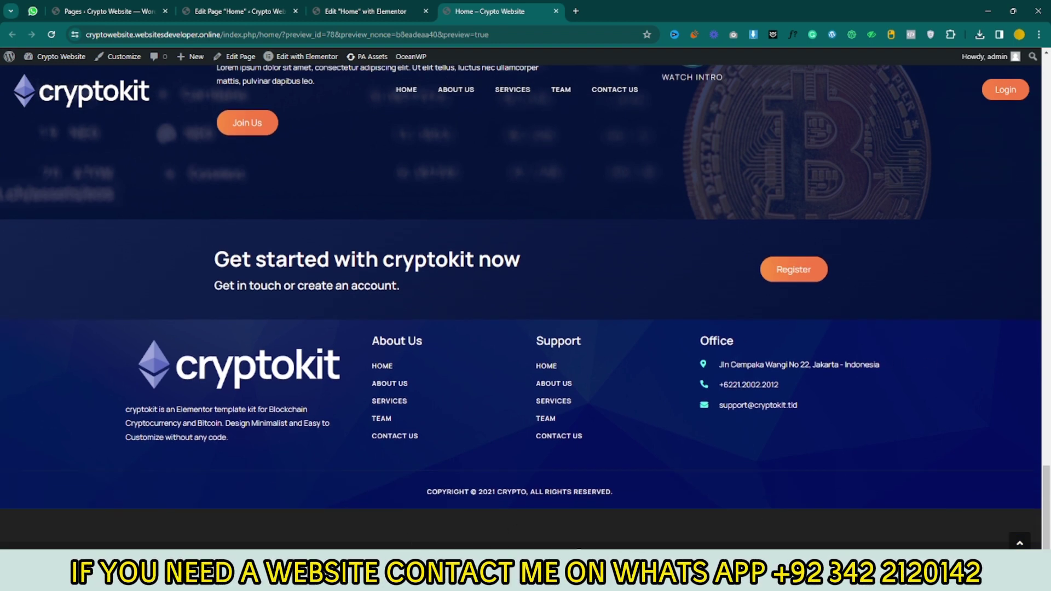
- Disable the footer widgets area and copyright area in the Home page's OceanWP settings and update the page
{"action": "left_click", "coordinate": [230, 11]}
{"action": "scroll", "coordinate": [339, 345], "scroll_direction": "down", "scroll_amount": 5}
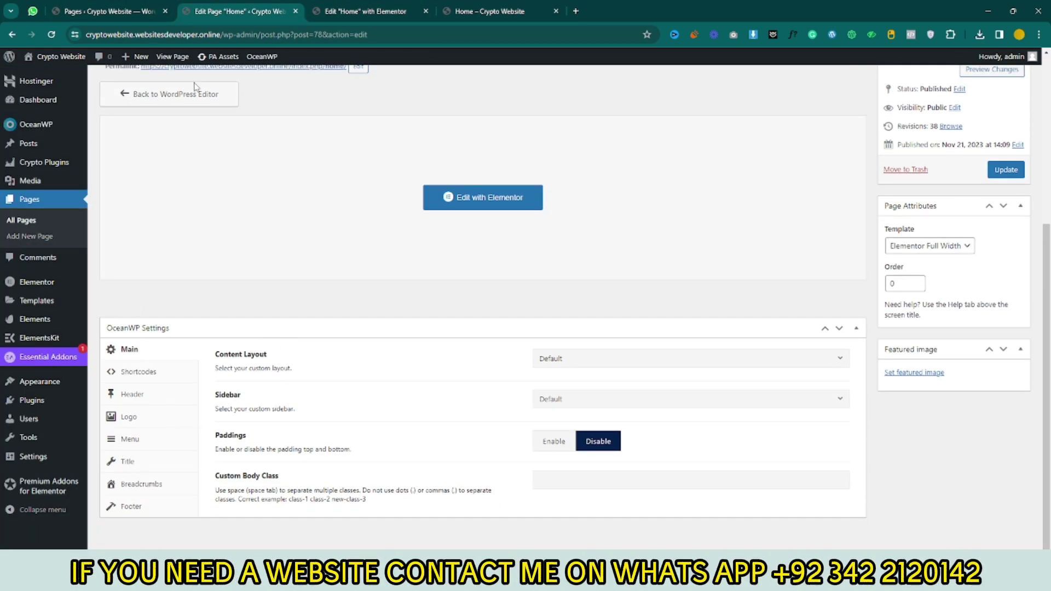
{"action": "scroll", "coordinate": [196, 87], "scroll_direction": "up", "scroll_amount": 3}
{"action": "scroll", "coordinate": [138, 439], "scroll_direction": "down", "scroll_amount": 3}
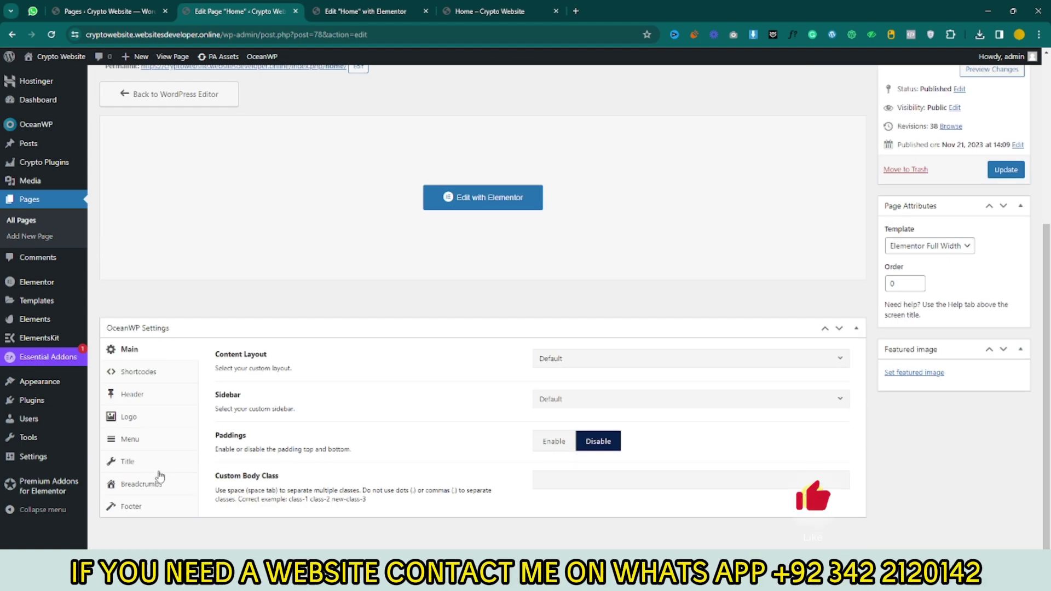
{"action": "left_click", "coordinate": [149, 511]}
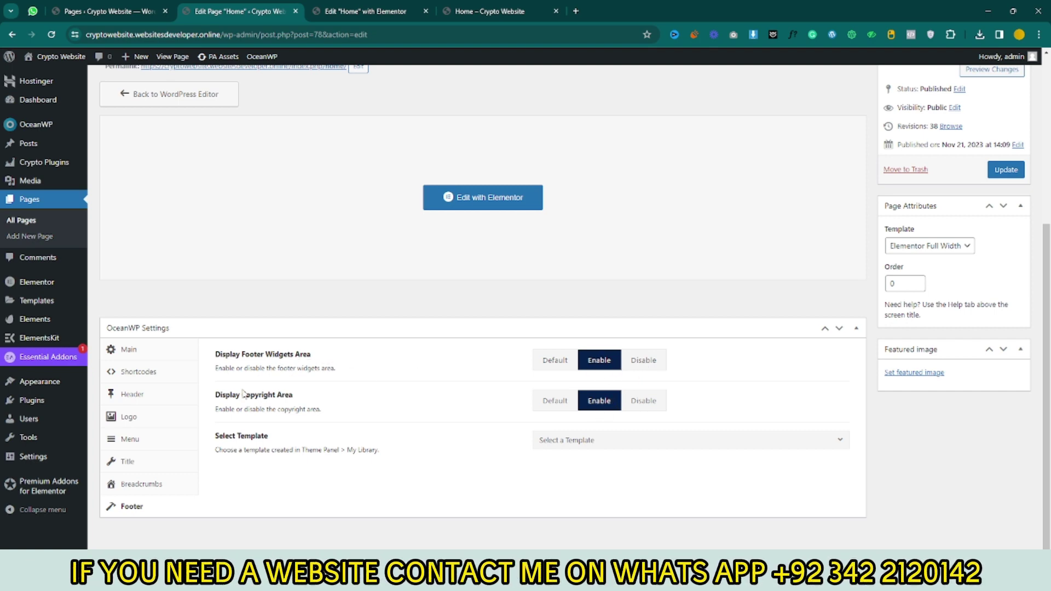
{"action": "left_click", "coordinate": [655, 406]}
{"action": "left_click", "coordinate": [651, 367]}
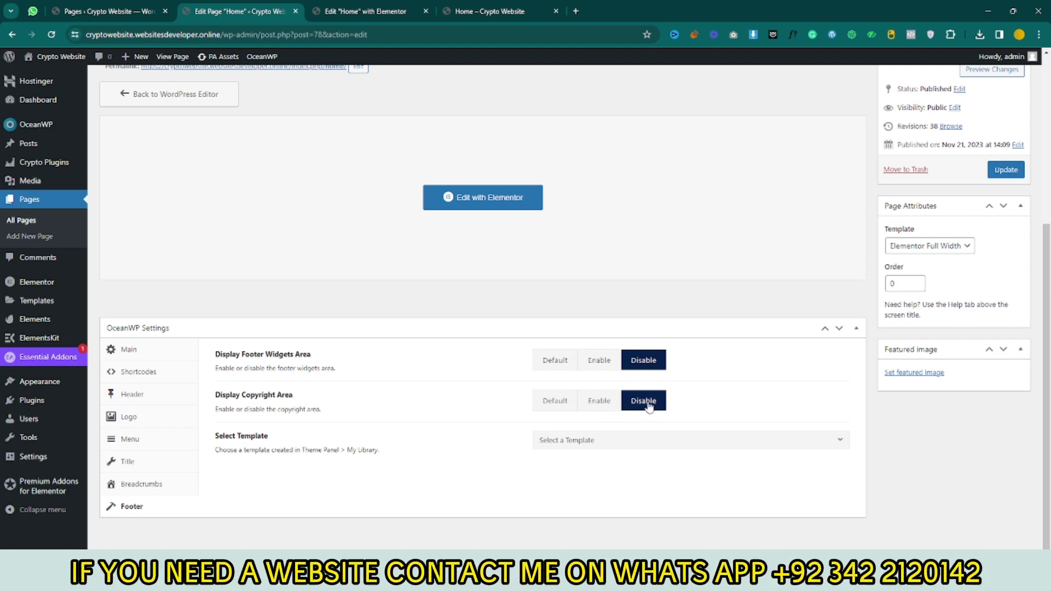
{"action": "scroll", "coordinate": [925, 356], "scroll_direction": "up", "scroll_amount": 3}
{"action": "left_click", "coordinate": [1007, 335]}
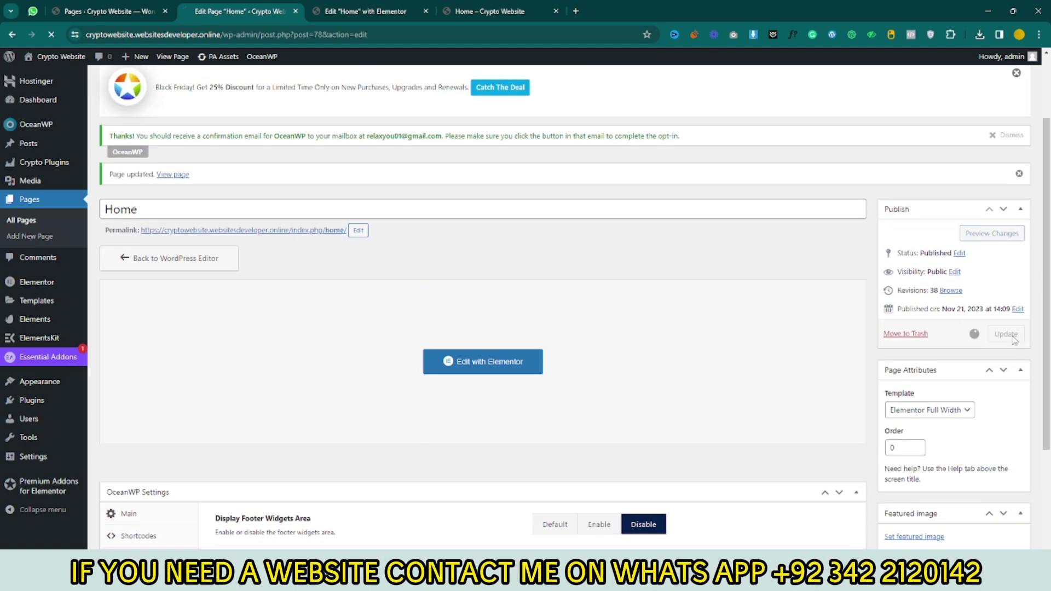
- Review the reloaded Home page preview, examining the footer end and the upper sections
{"action": "left_click", "coordinate": [504, 9]}
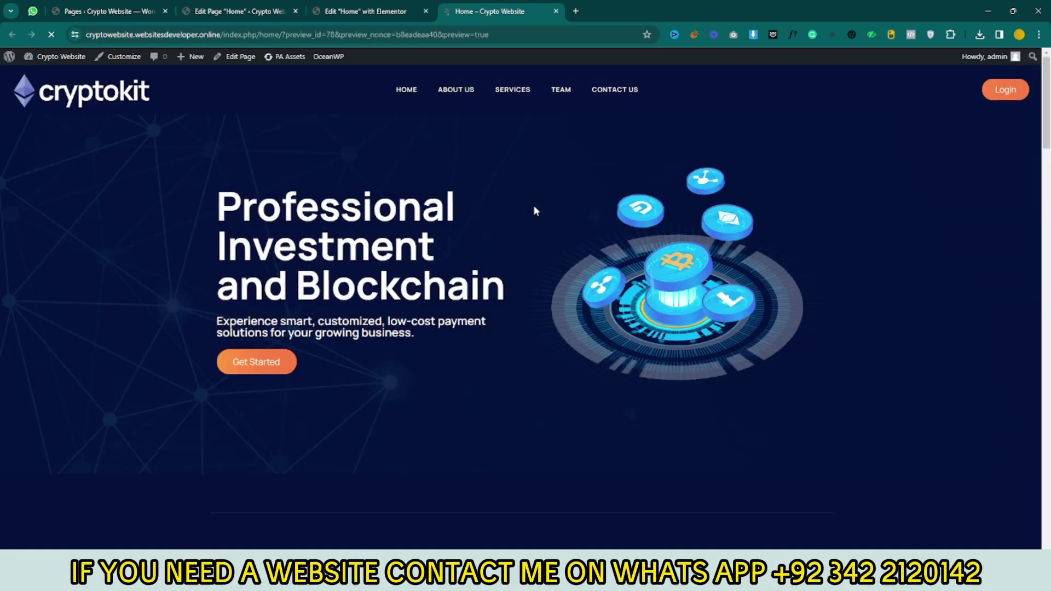
{"action": "scroll", "coordinate": [535, 211], "scroll_direction": "down", "scroll_amount": 10}
{"action": "scroll", "coordinate": [521, 418], "scroll_direction": "down", "scroll_amount": 10}
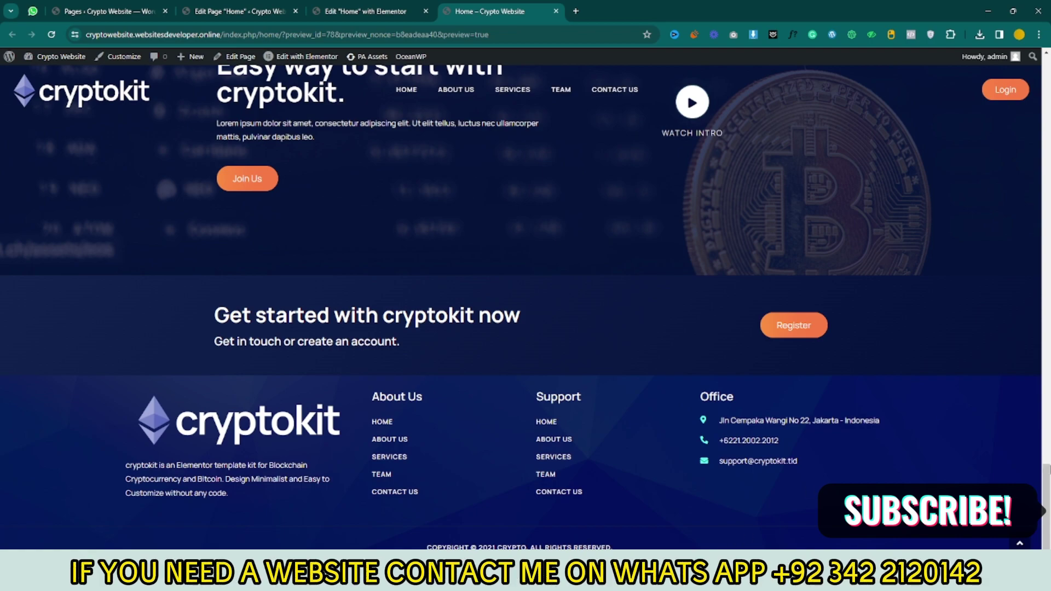
{"action": "scroll", "coordinate": [231, 330], "scroll_direction": "up", "scroll_amount": 20}
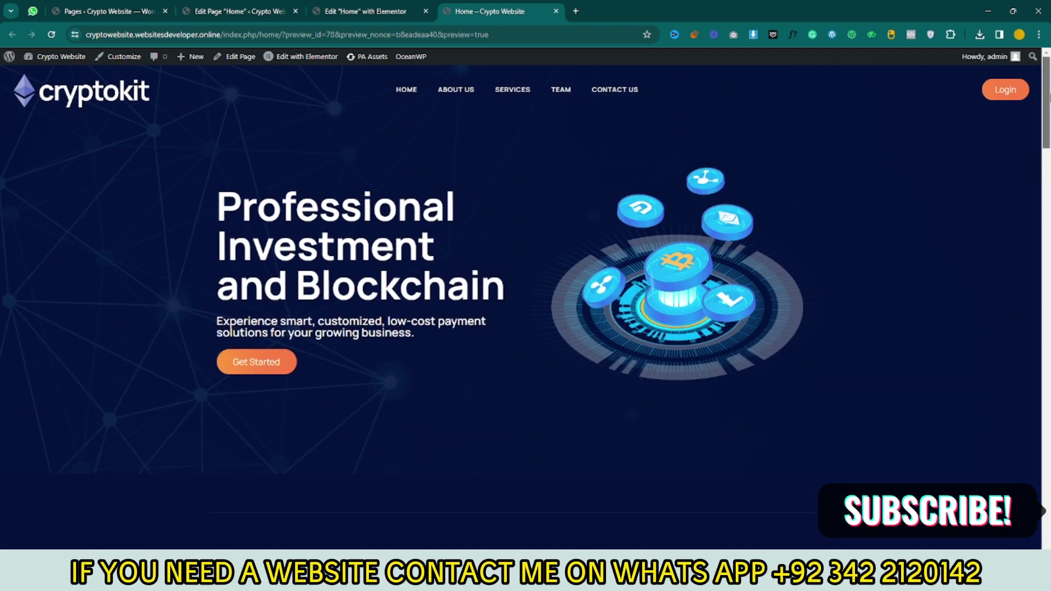
{"action": "left_click_drag", "start_coordinate": [1049, 64], "coordinate": [1048, 99]}
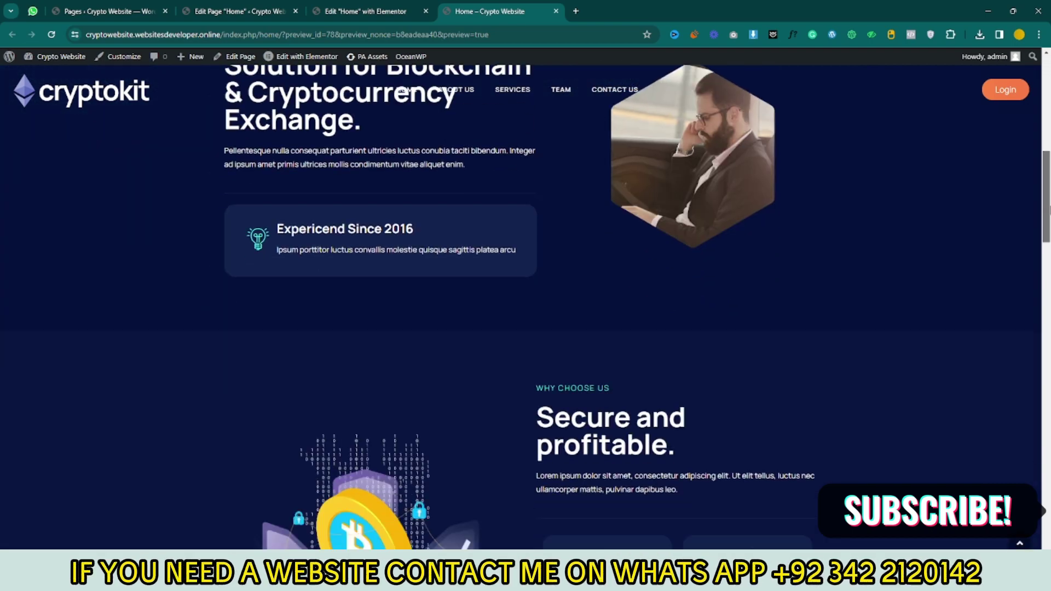